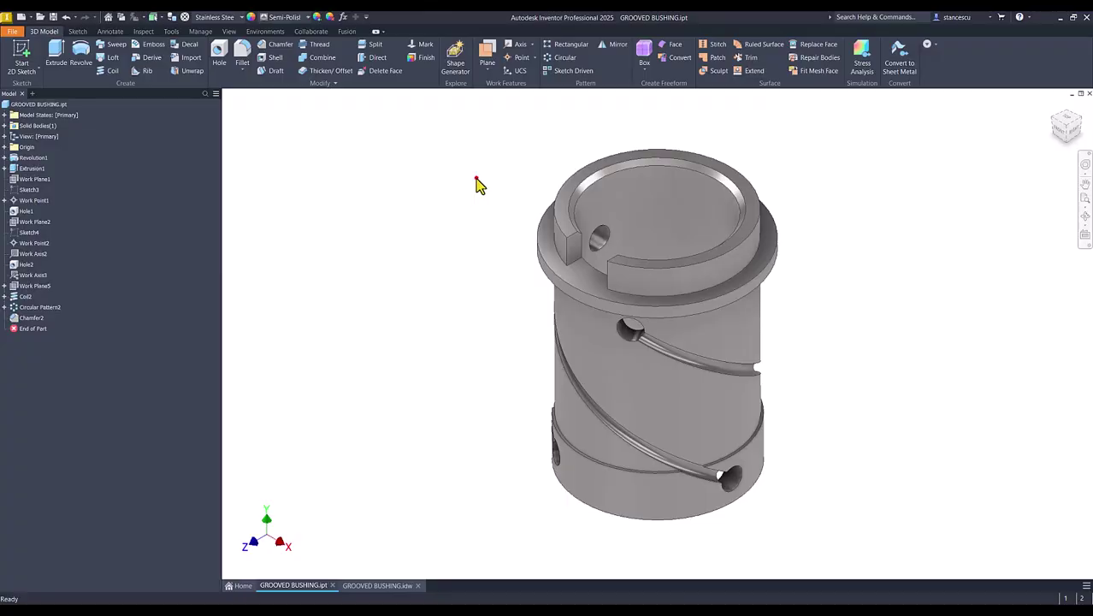
# Step: Reset the bushing to its home view and display the GROOVED BUSHING.idw drawing sheet
pyautogui.click(476, 177)
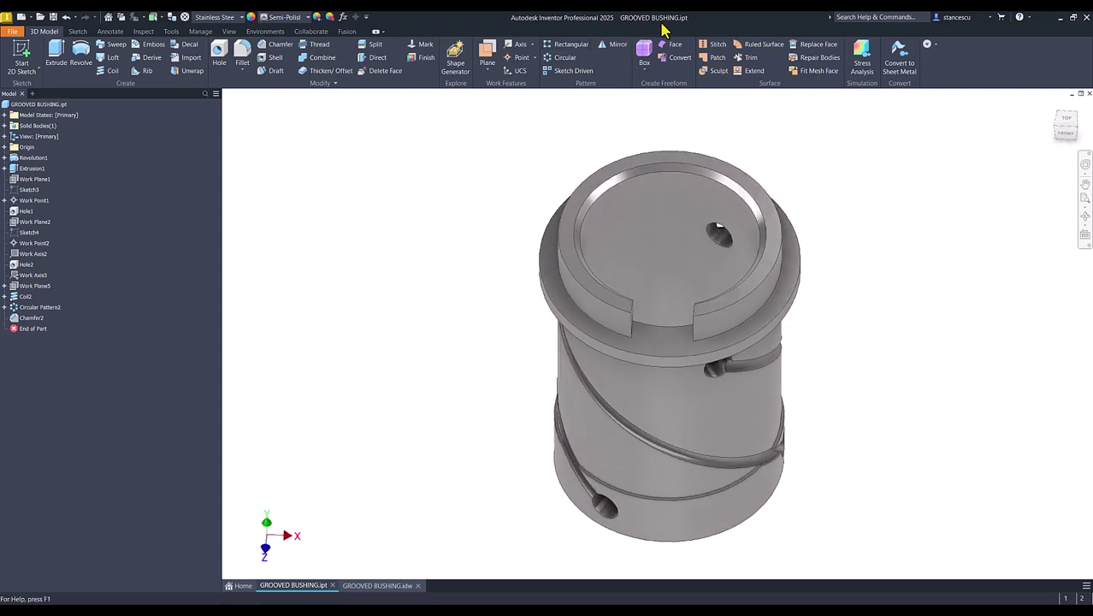
pyautogui.press('F6')
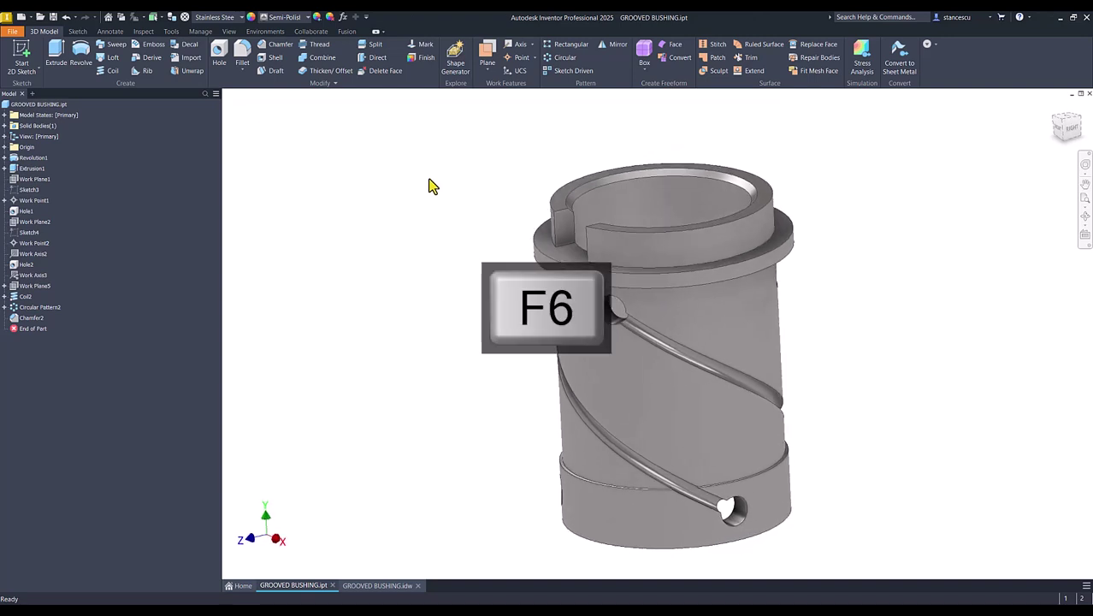
pyautogui.click(376, 585)
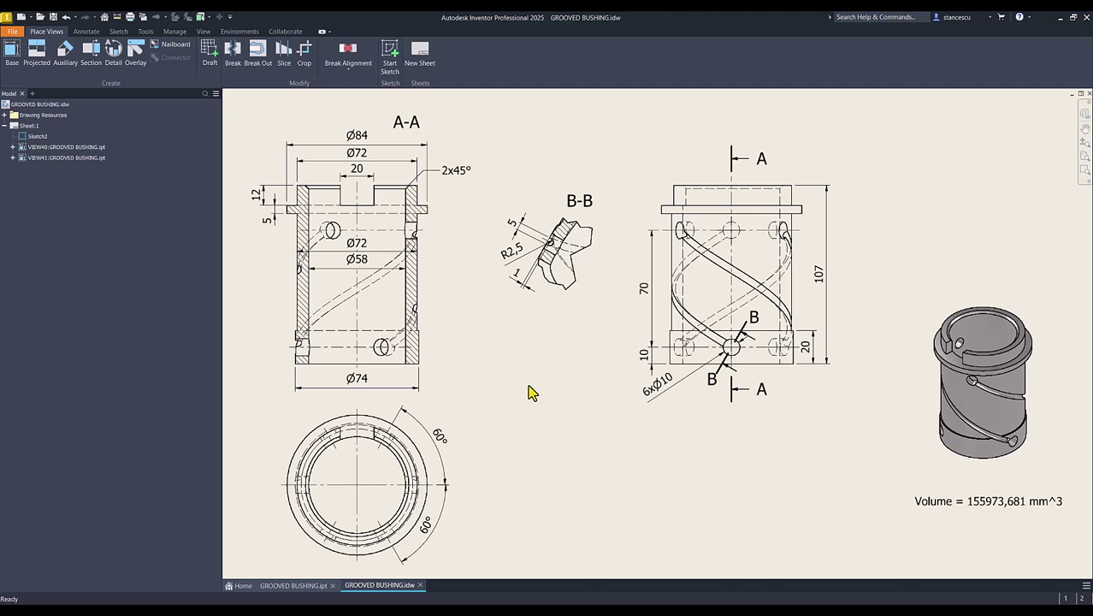
# Step: Create a new part from Standard (mm).ipt and start a 2D sketch on the vertical origin plane
pyautogui.click(20, 17)
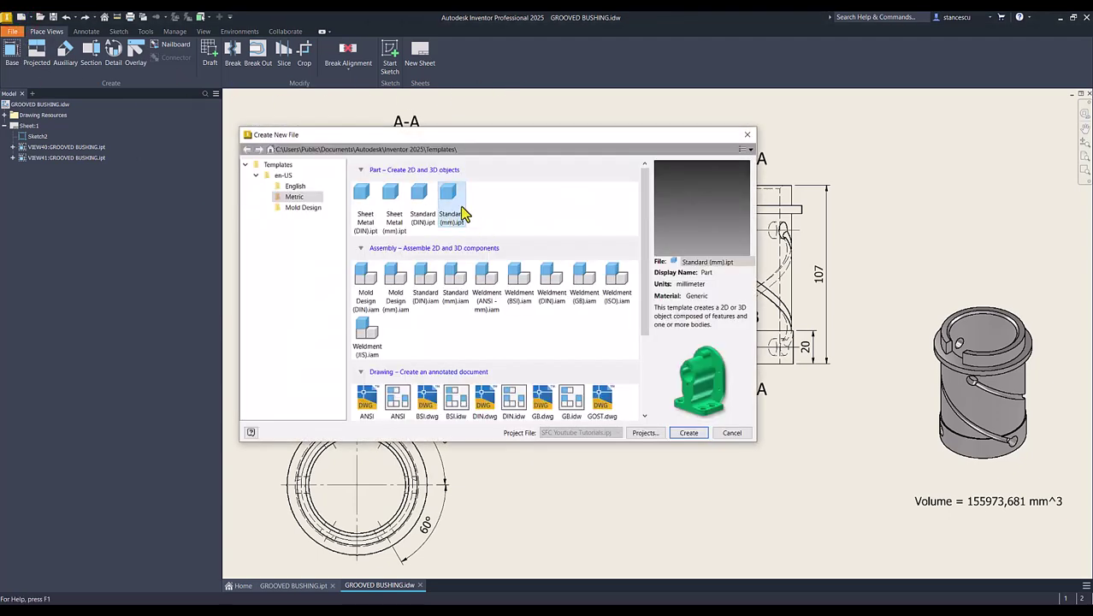
pyautogui.doubleClick(460, 210)
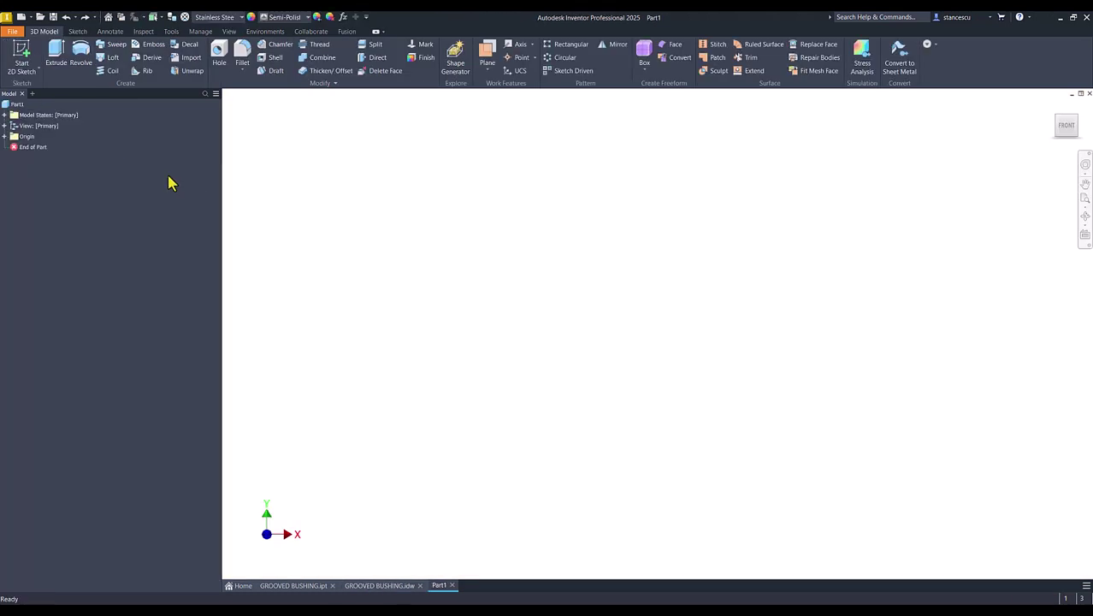
pyautogui.click(21, 58)
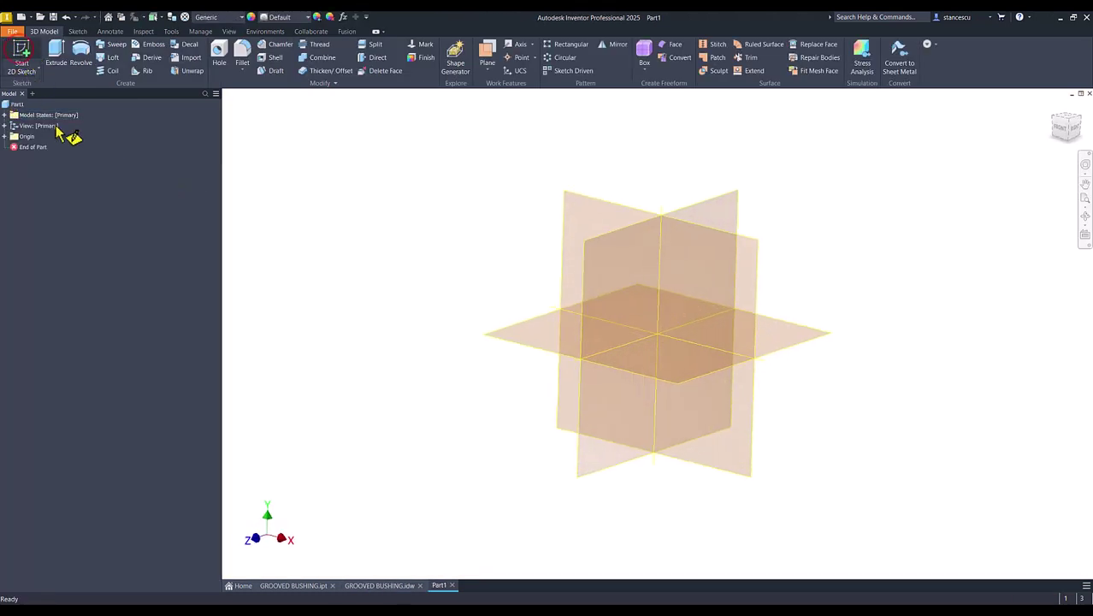
pyautogui.click(606, 184)
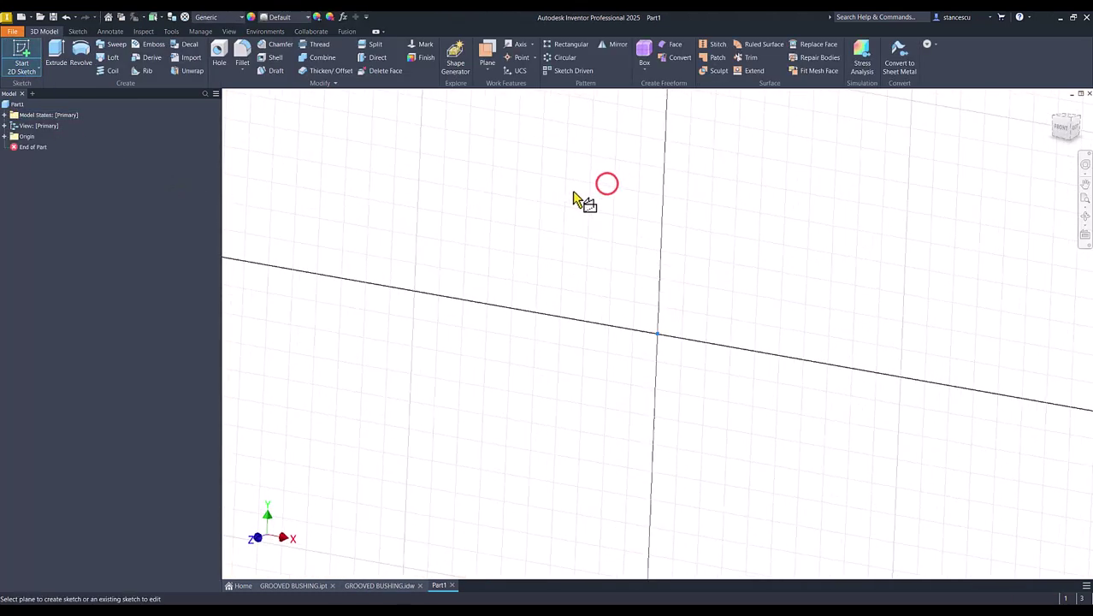
# Step: Draw a 107 mm vertical centerline up from the origin and dimension it 107
pyautogui.click(58, 51)
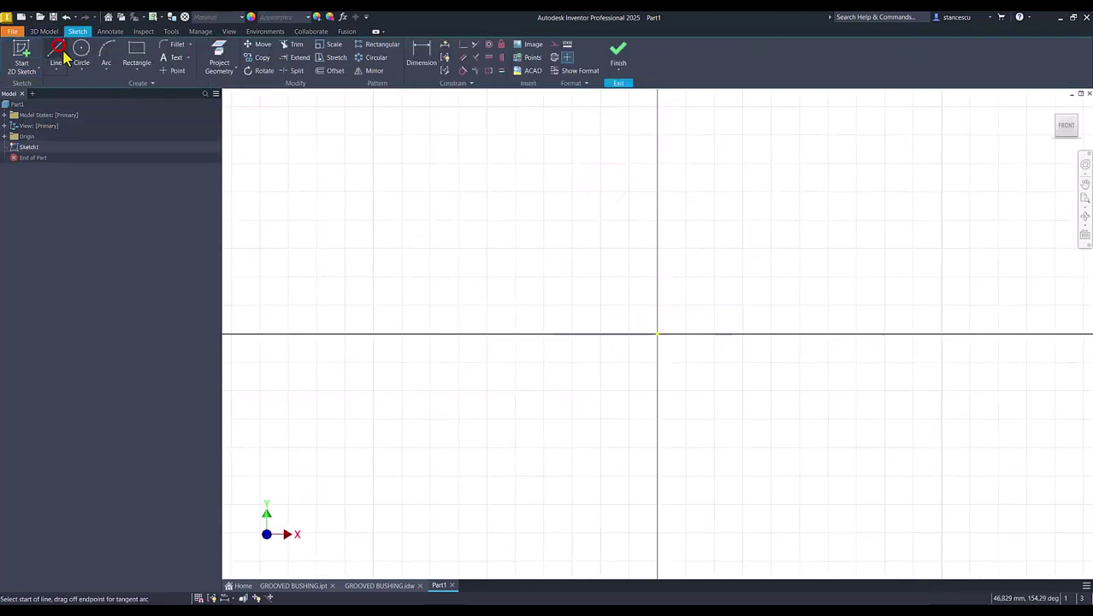
pyautogui.click(554, 59)
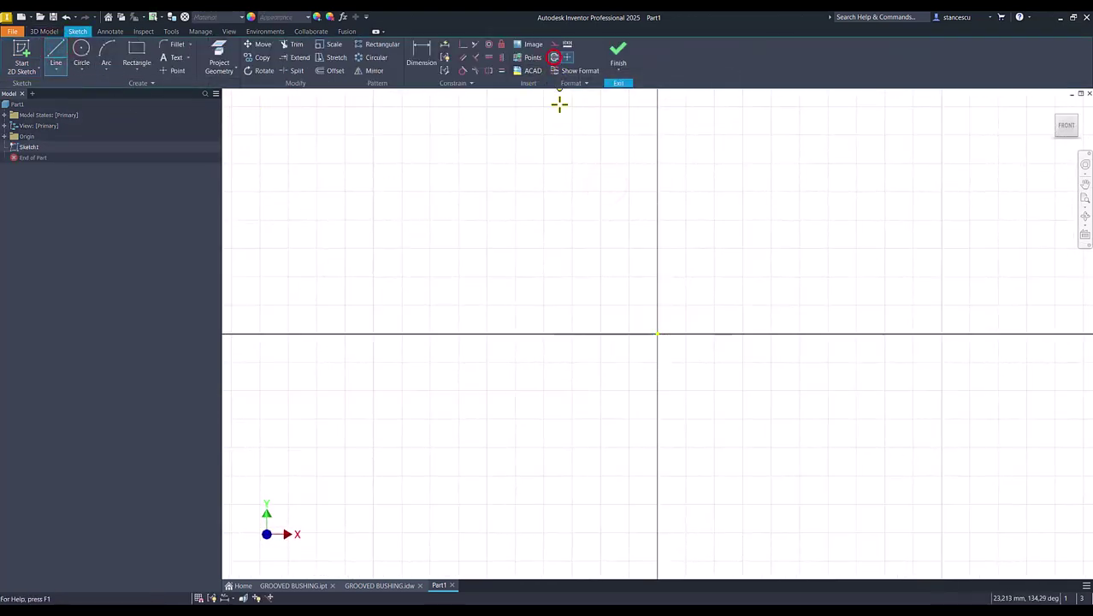
pyautogui.click(655, 333)
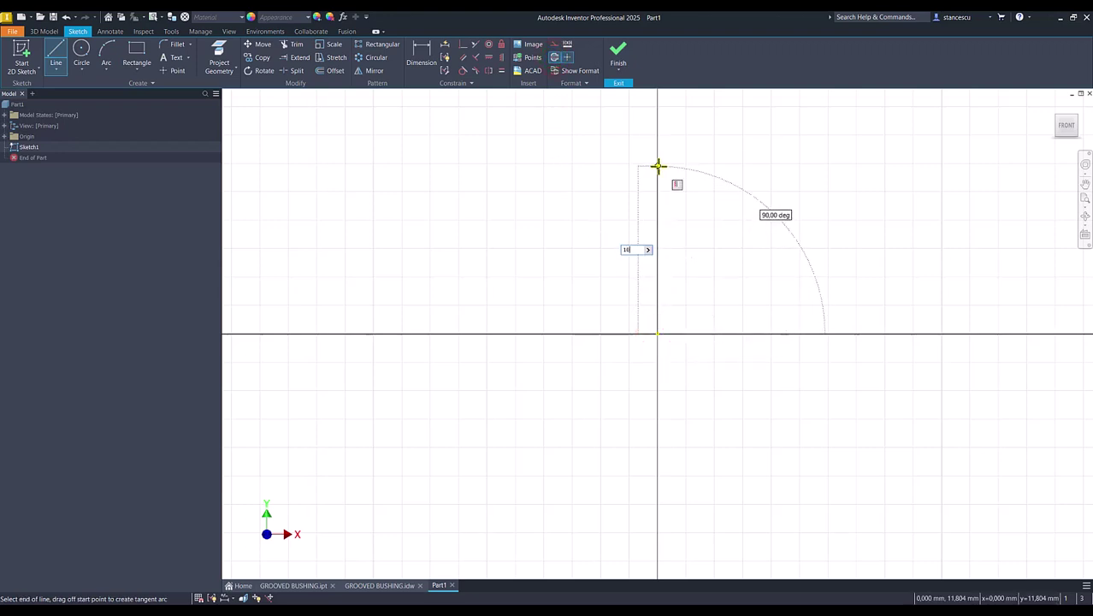
pyautogui.write('107')
pyautogui.press('Return')
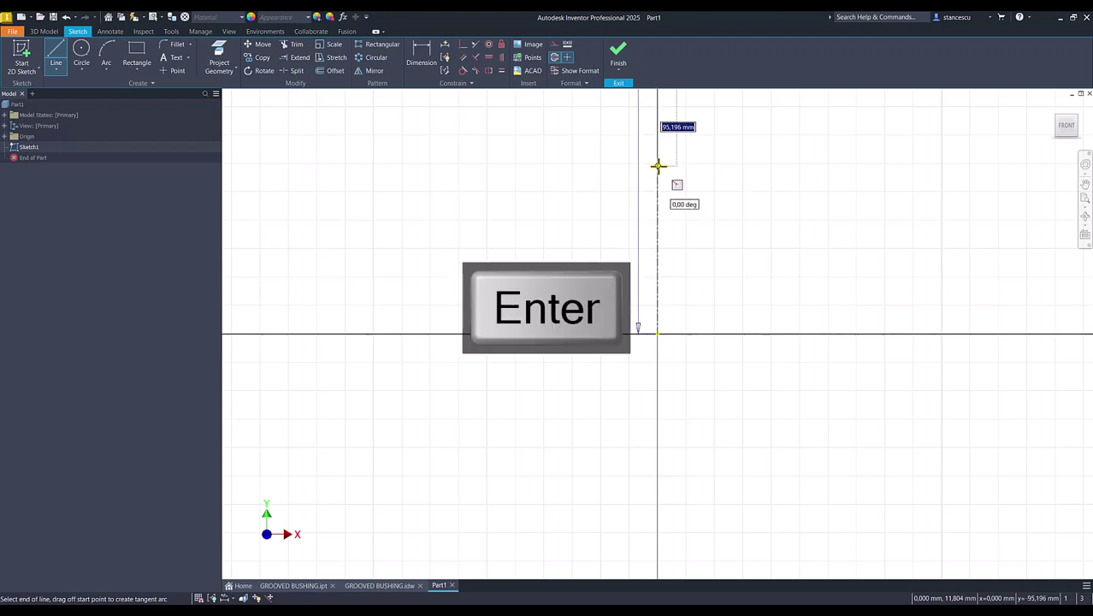
pyautogui.press('Escape')
pyautogui.press('Home')
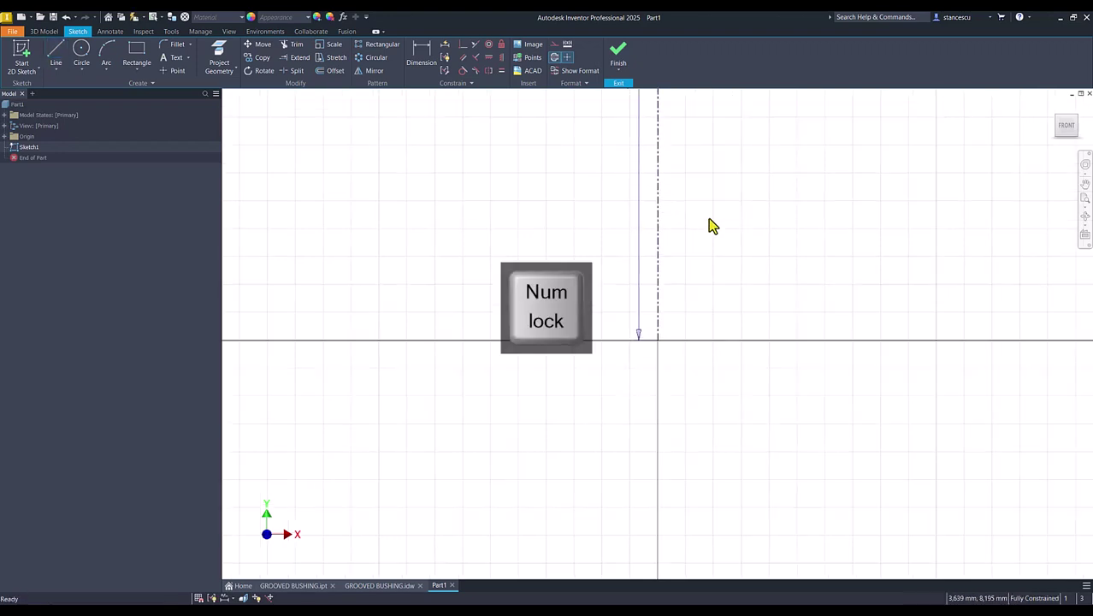
pyautogui.press('d')
pyautogui.click(656, 335)
pyautogui.click(732, 344)
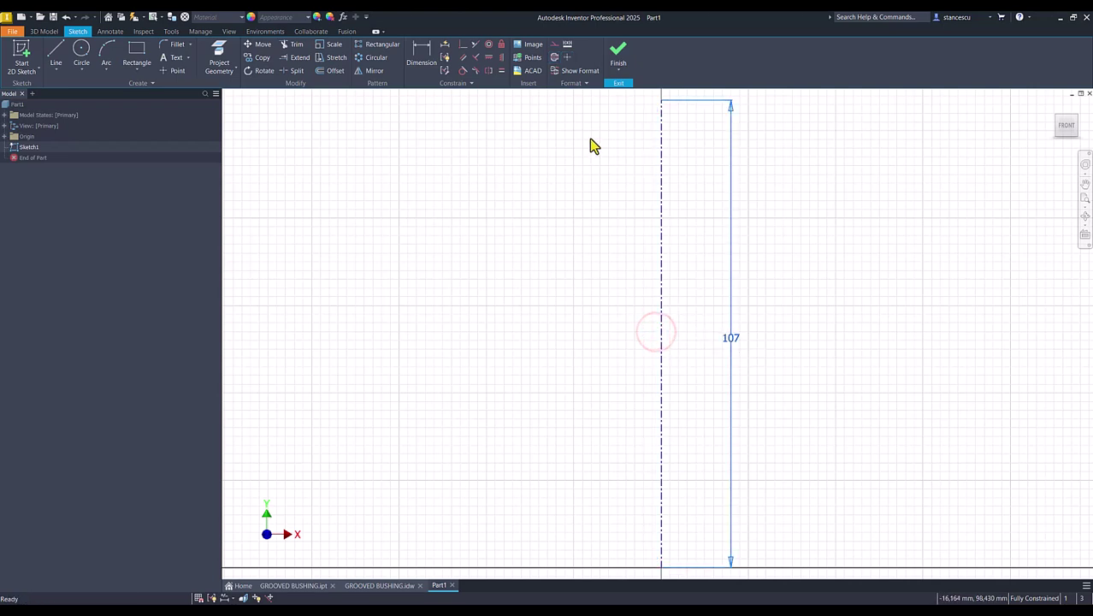
# Step: Sketch the stepped outer profile with its groove notch, closing top and bottom on the centerline
pyautogui.click(554, 57)
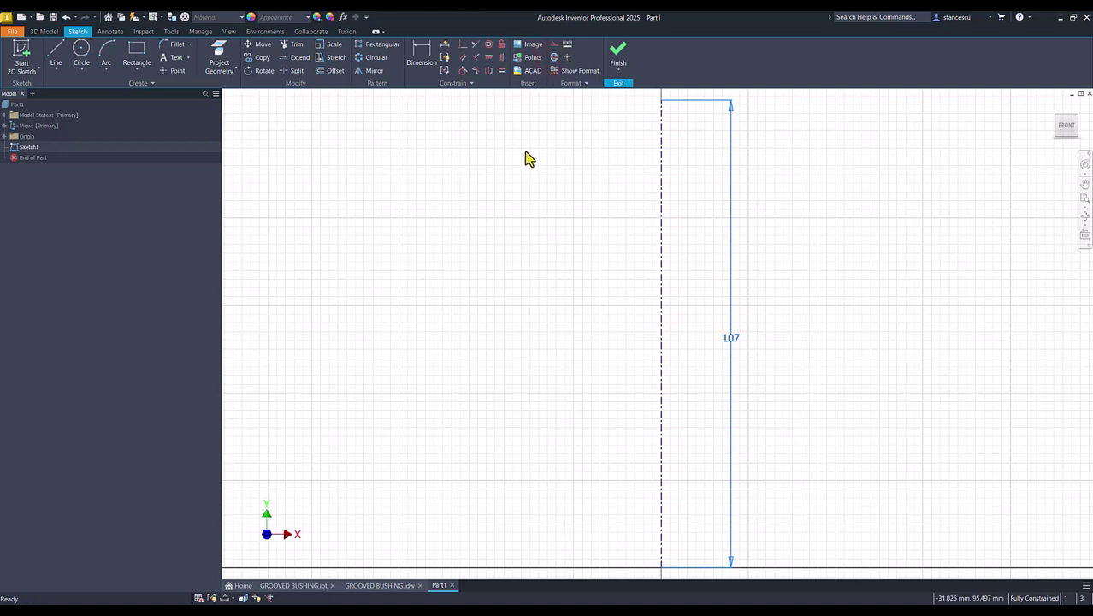
pyautogui.scroll(-2, 517, 154)
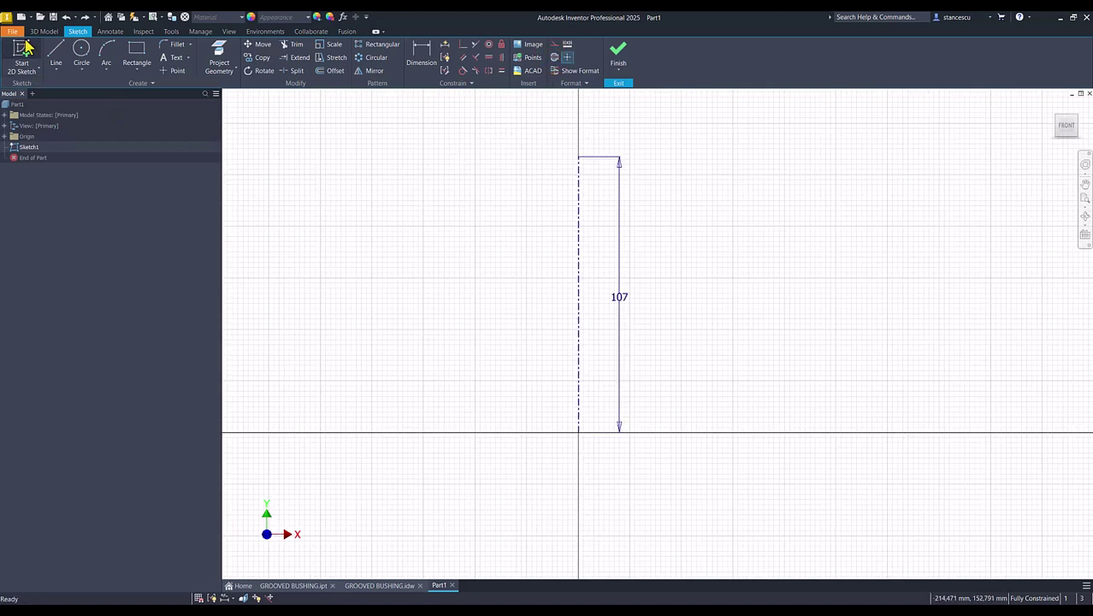
pyautogui.click(55, 56)
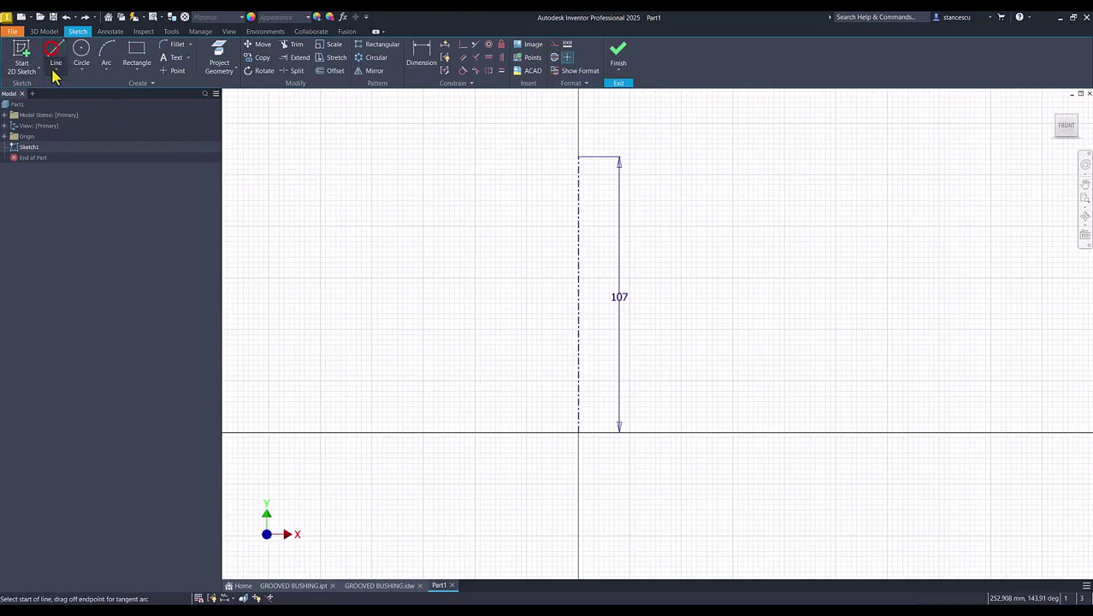
pyautogui.click(577, 157)
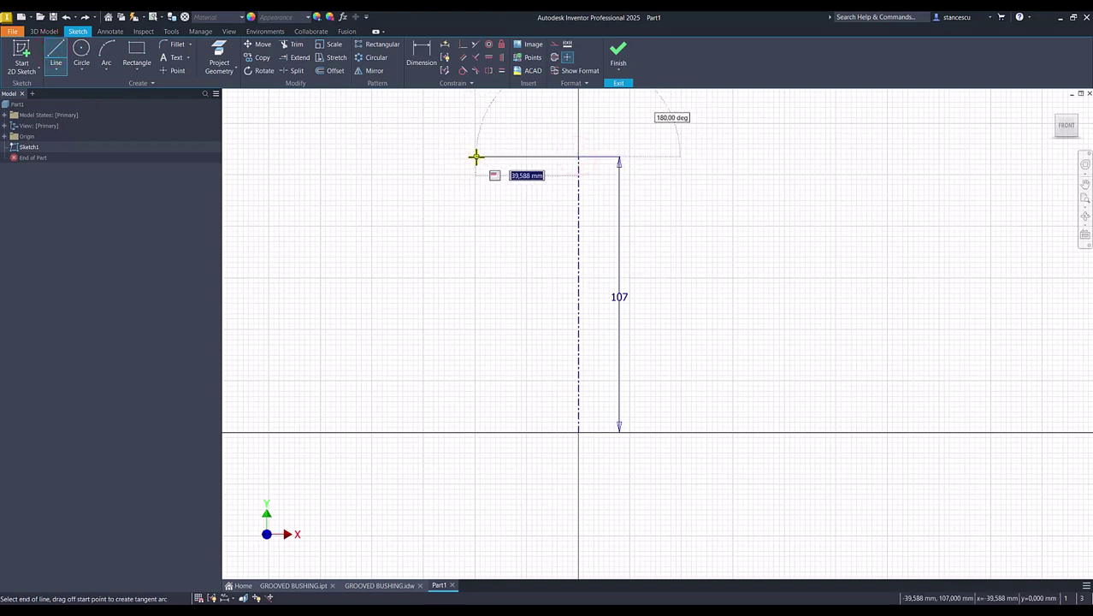
pyautogui.click(479, 157)
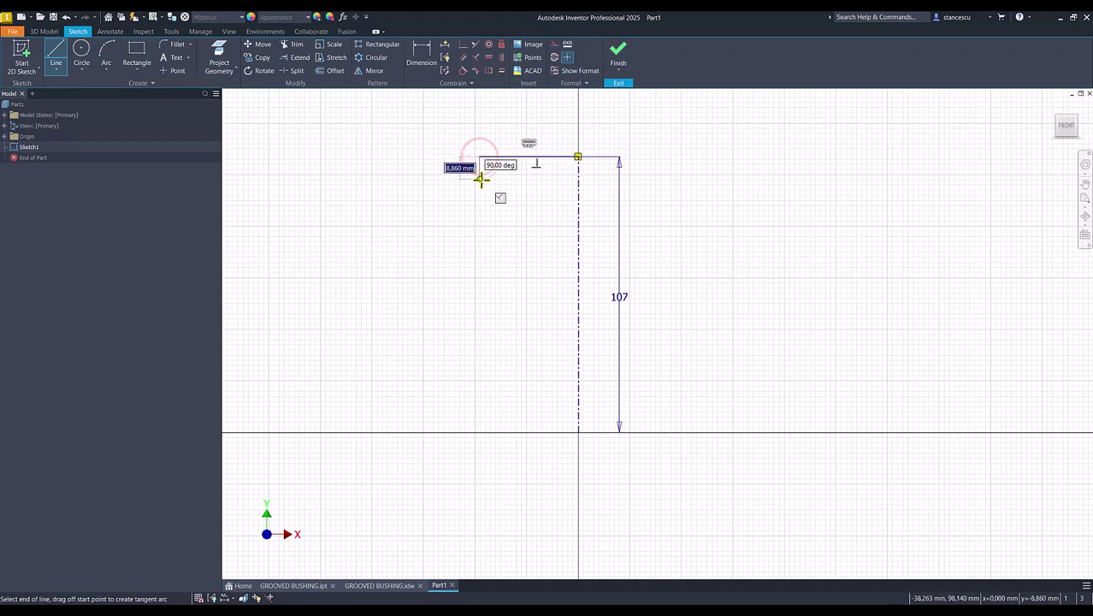
pyautogui.click(480, 179)
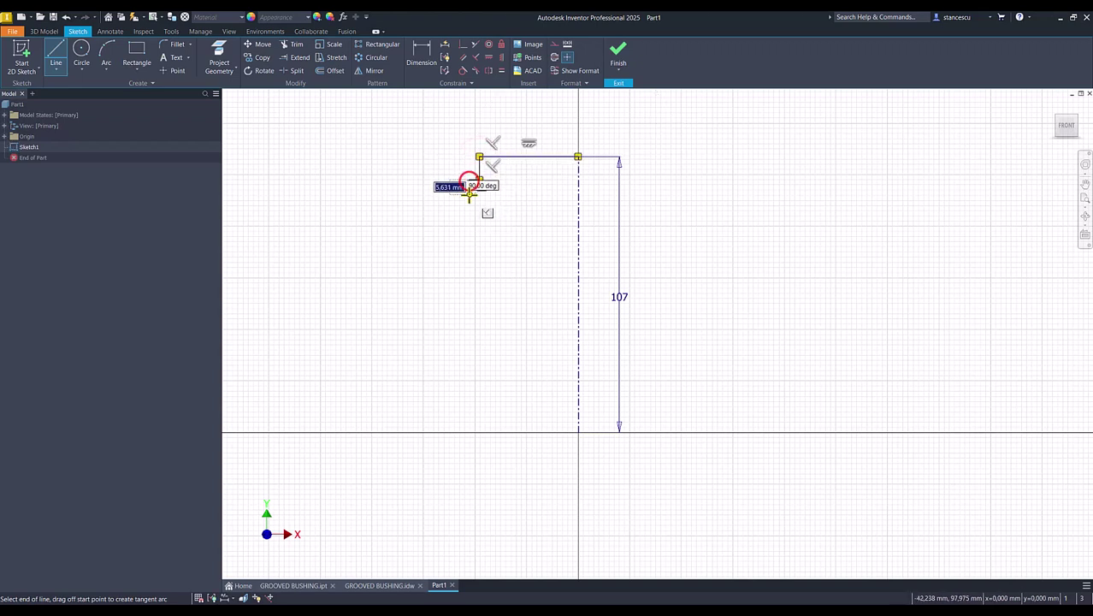
pyautogui.click(469, 194)
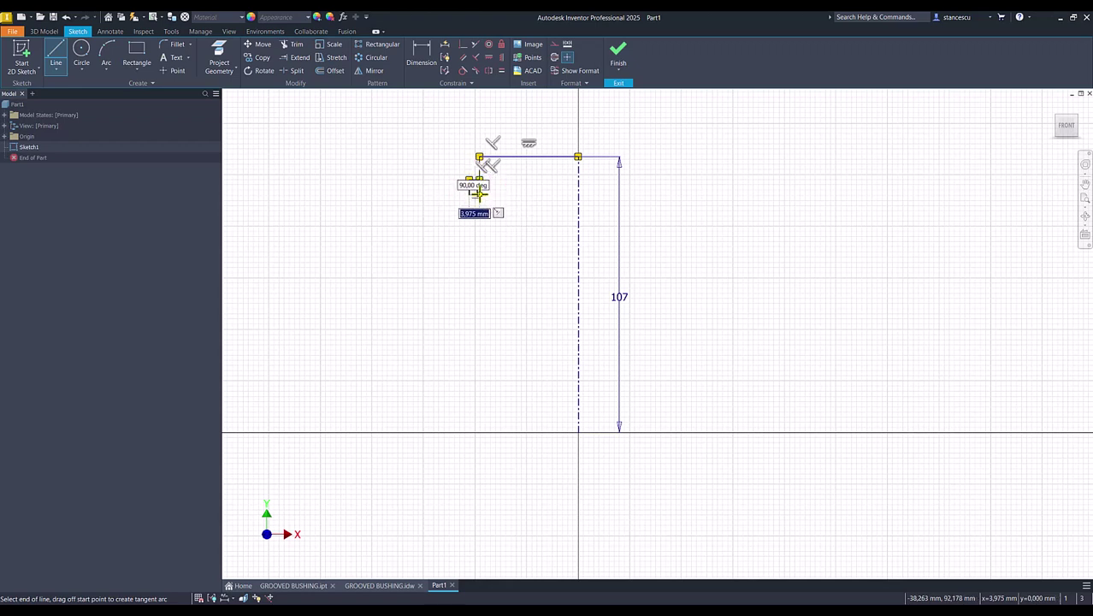
pyautogui.click(479, 194)
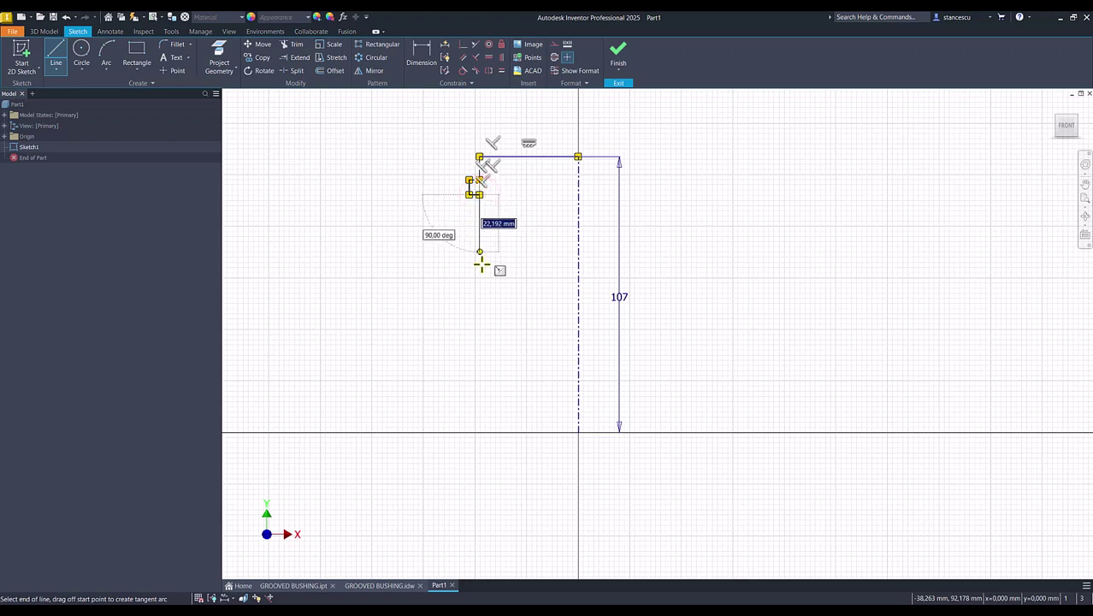
pyautogui.click(478, 393)
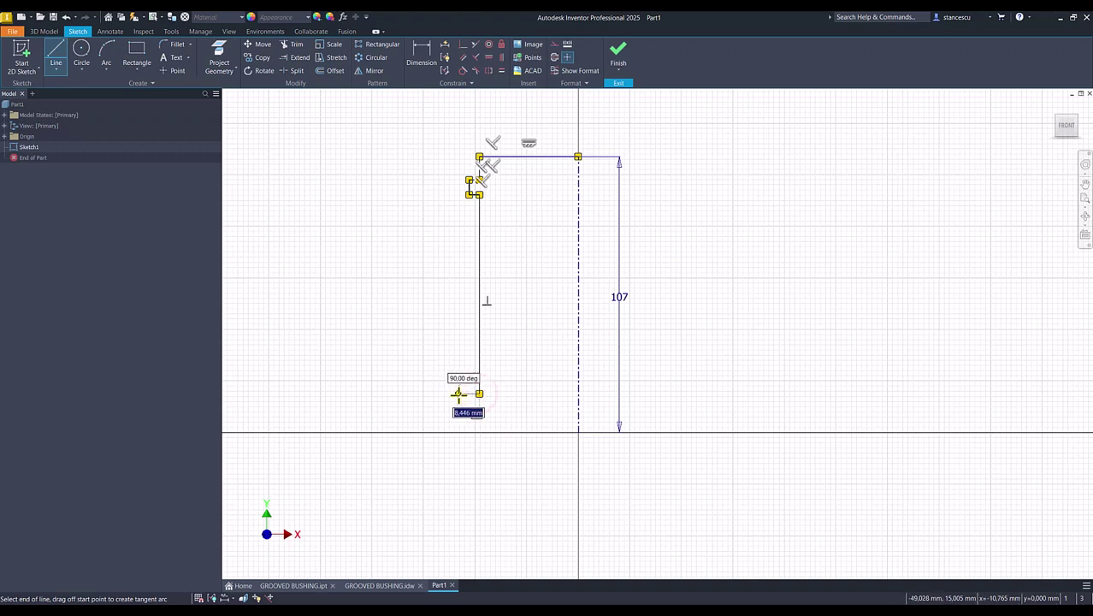
pyautogui.scroll(-3, 468, 394)
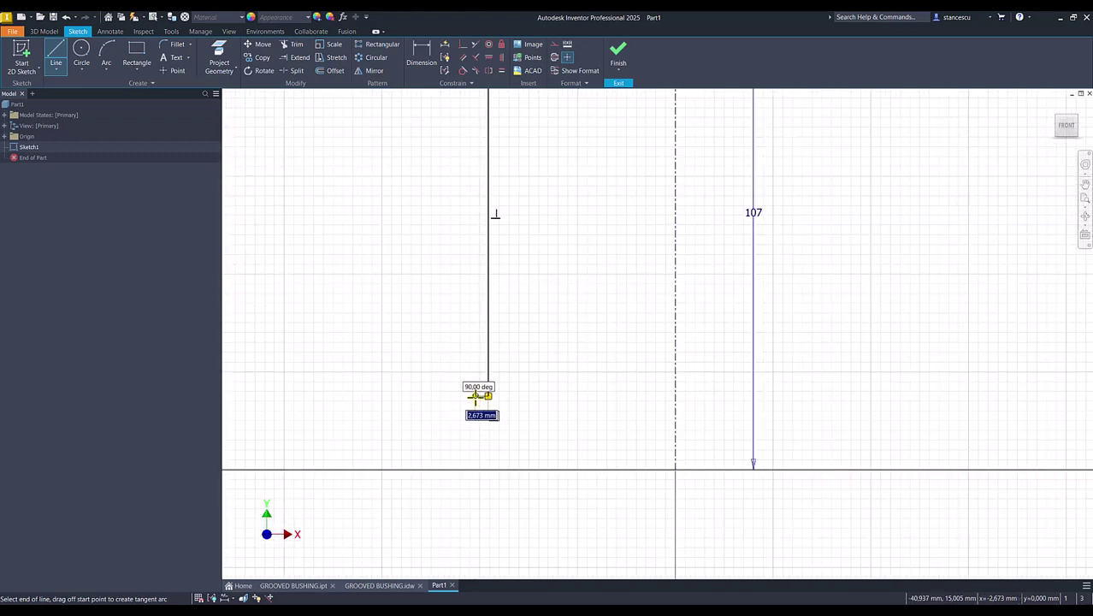
pyautogui.click(475, 395)
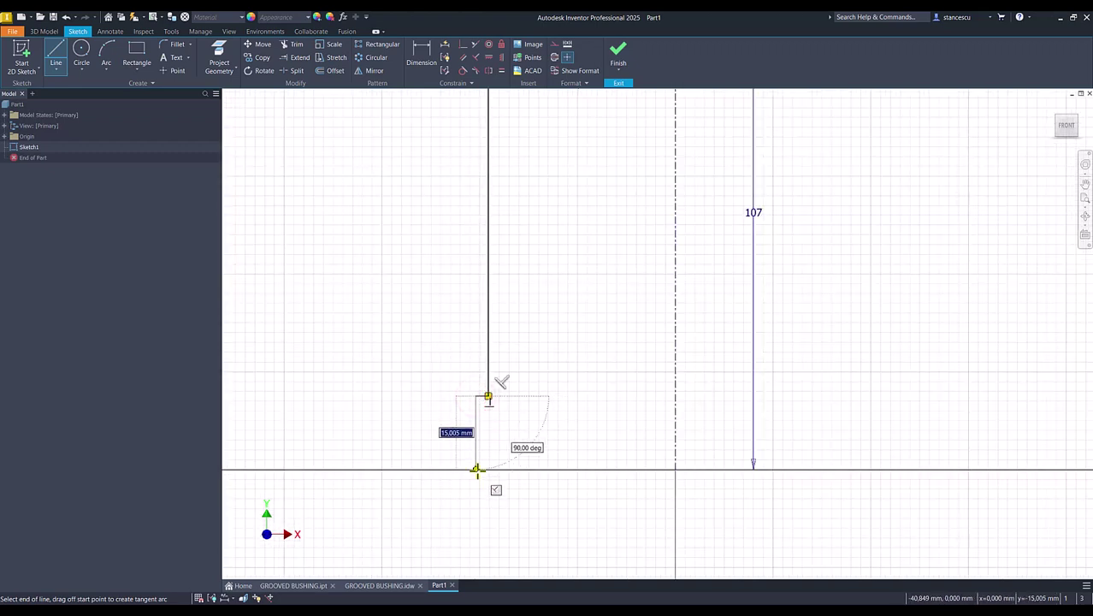
pyautogui.click(476, 470)
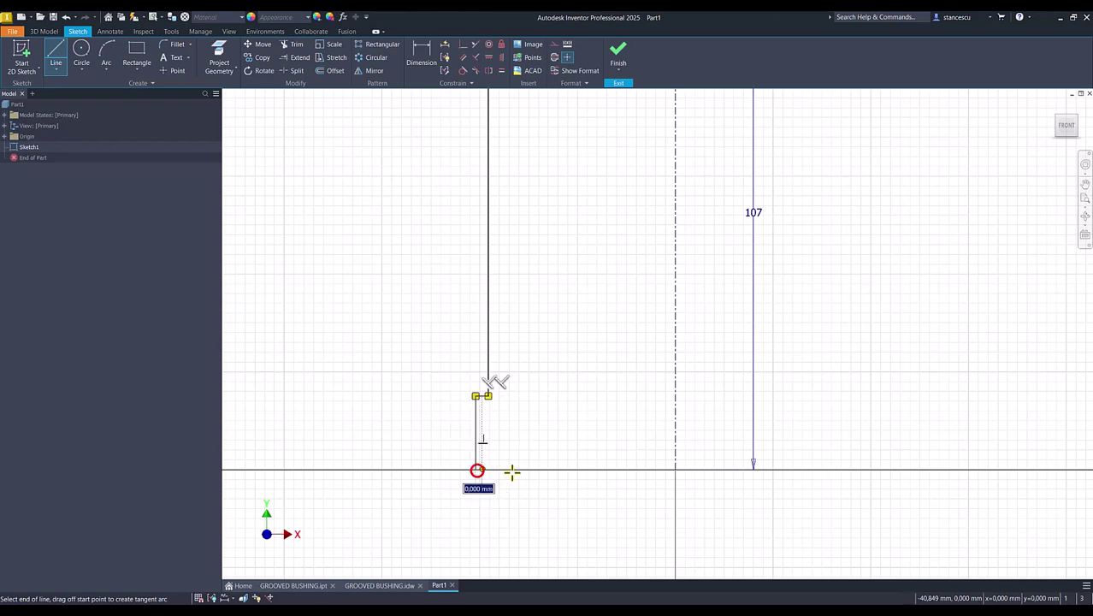
pyautogui.doubleClick(675, 468)
pyautogui.press('Home')
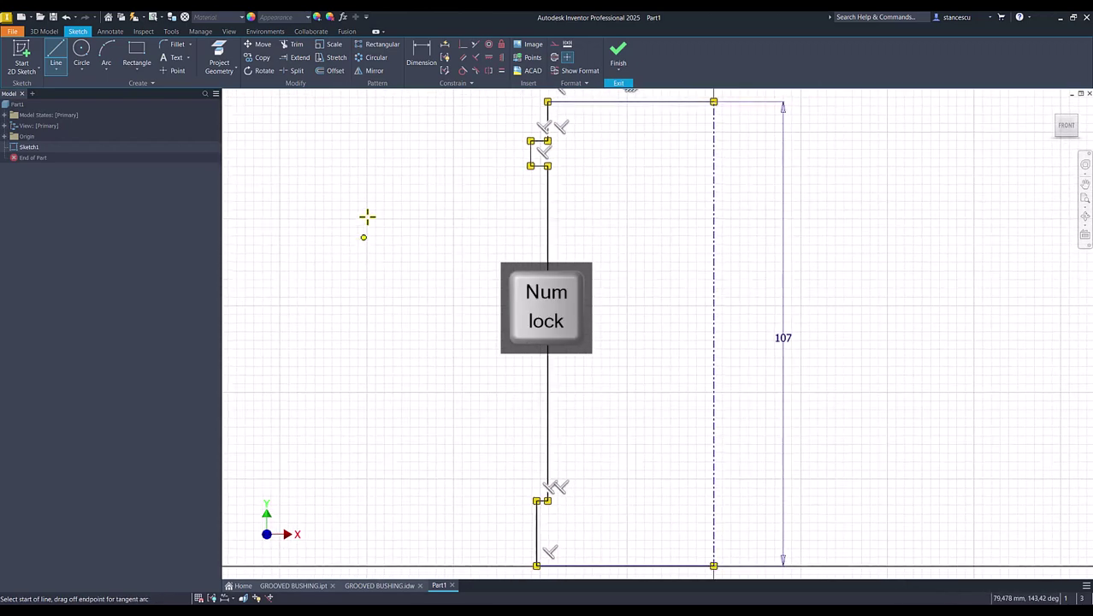
# Step: Add the inner bore wall line and split the top and bottom edges where it meets them
pyautogui.click(56, 53)
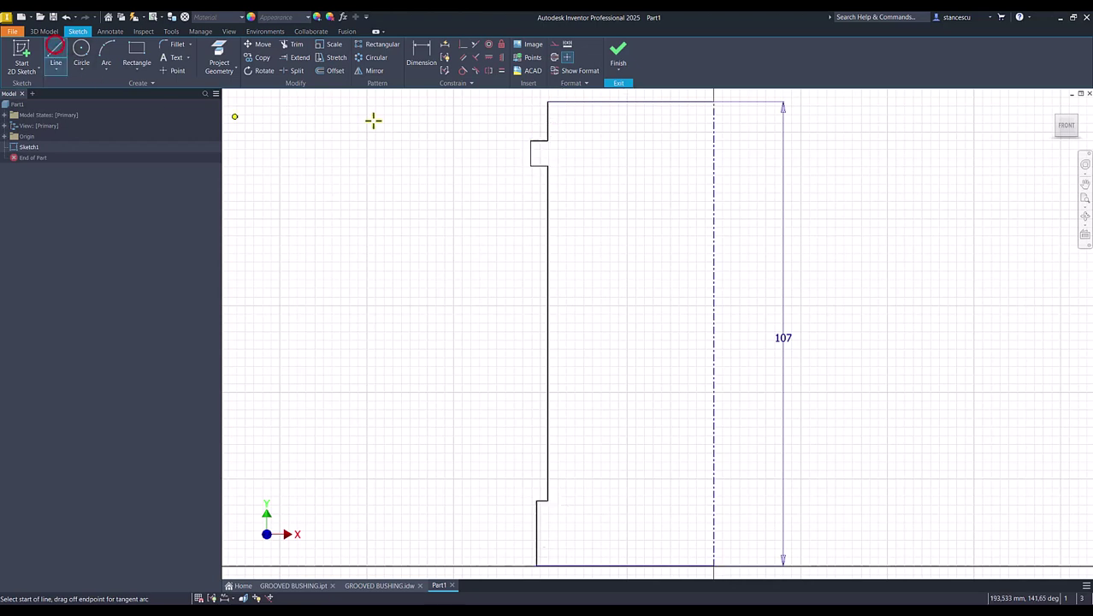
pyautogui.click(586, 103)
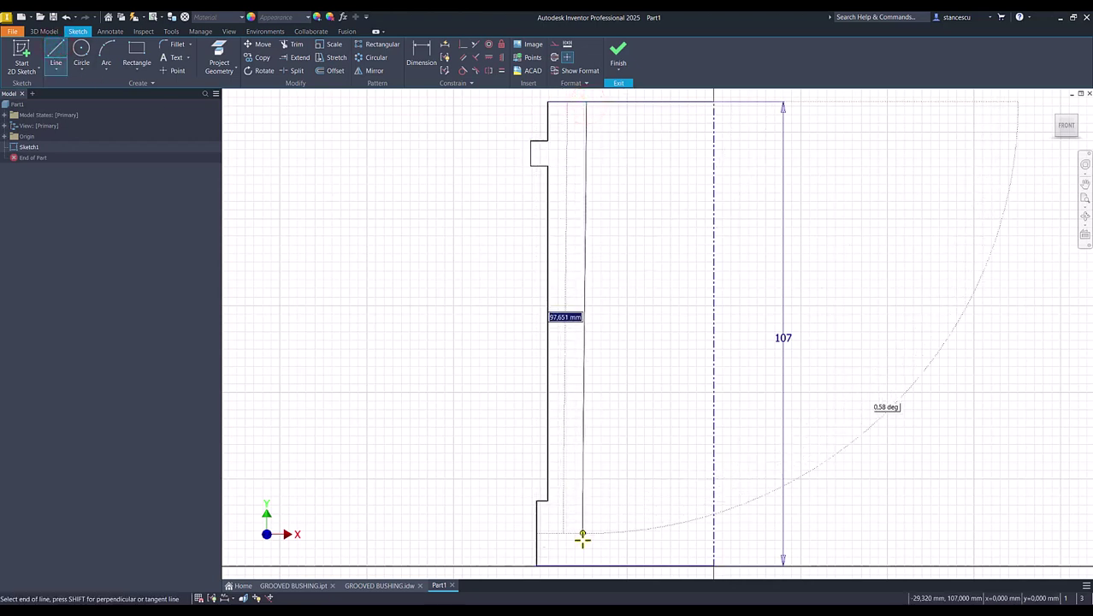
pyautogui.doubleClick(586, 563)
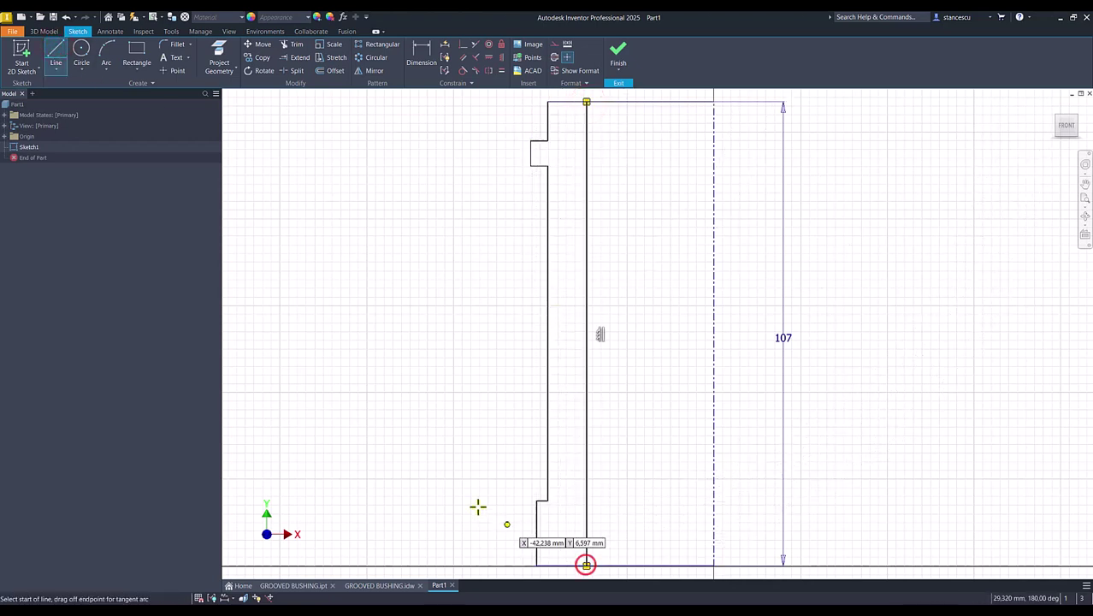
pyautogui.click(291, 71)
pyautogui.click(612, 104)
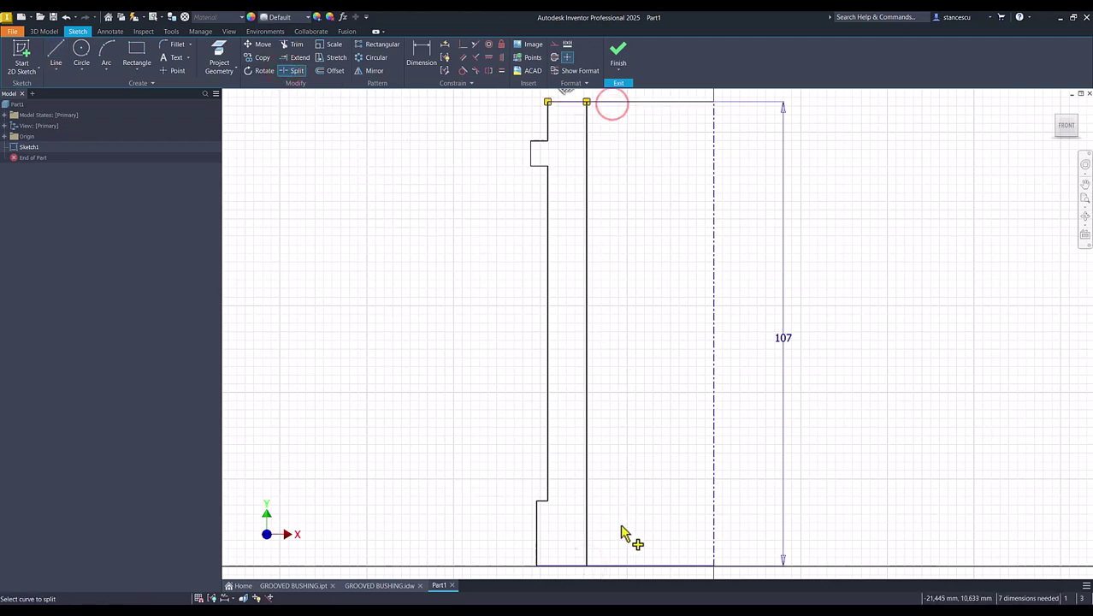
pyautogui.click(635, 567)
pyautogui.press('Escape')
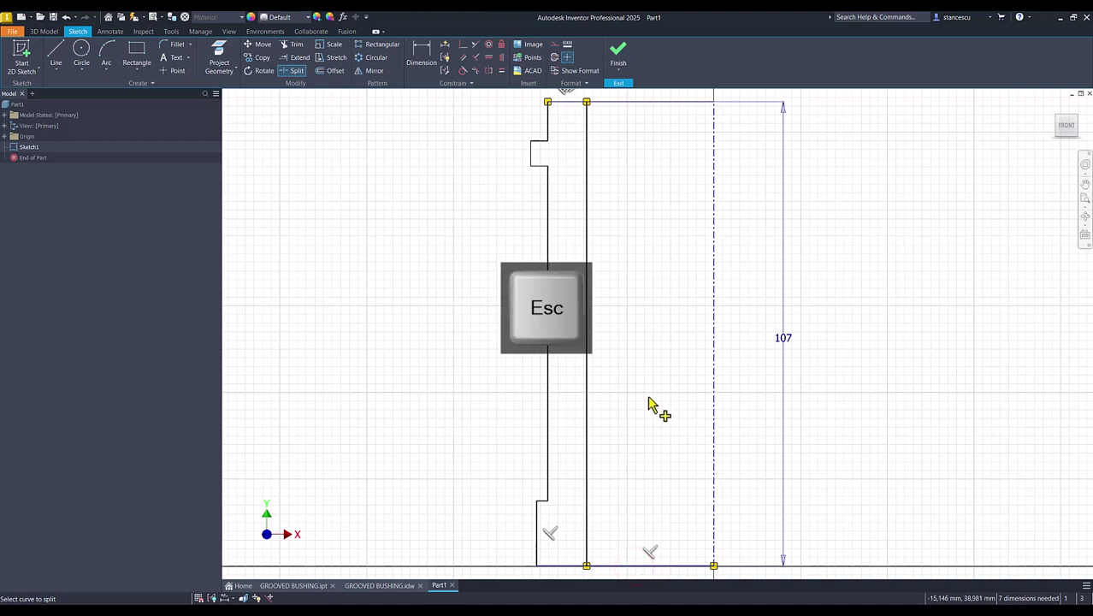
# Step: Make the top and bottom segments between bore wall and centerline construction lines
pyautogui.moveTo(666, 91)
pyautogui.mouseDown()
pyautogui.moveTo(629, 298)
pyautogui.moveTo(603, 578)
pyautogui.mouseUp()
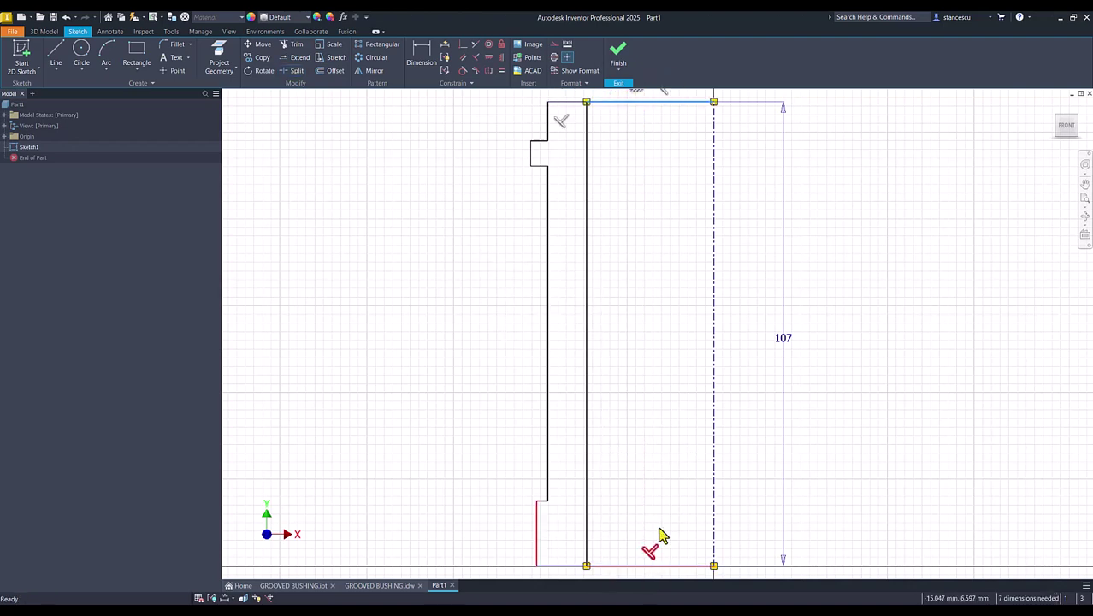
pyautogui.rightClick(912, 295)
pyautogui.click(964, 293)
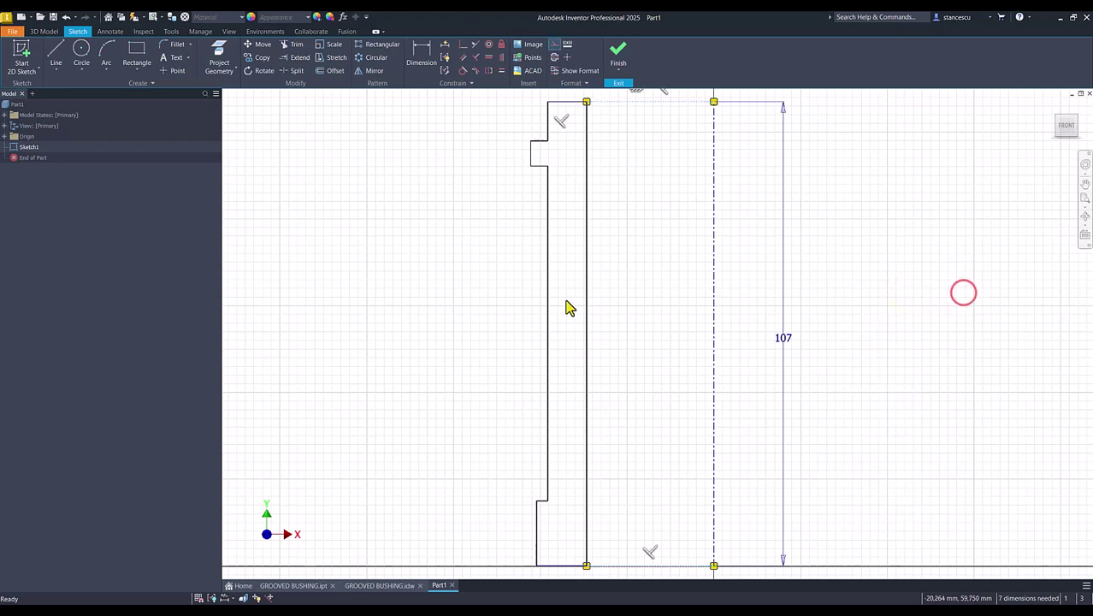
# Step: Dimension the flange diameter Ø84 and the upper step diameter Ø72 from the centerline
pyautogui.scroll(-3, 407, 122)
pyautogui.moveTo(402, 156)
pyautogui.mouseDown(button='middle')
pyautogui.moveTo(422, 177)
pyautogui.moveTo(424, 205)
pyautogui.mouseUp(button='middle')
pyautogui.click(414, 48)
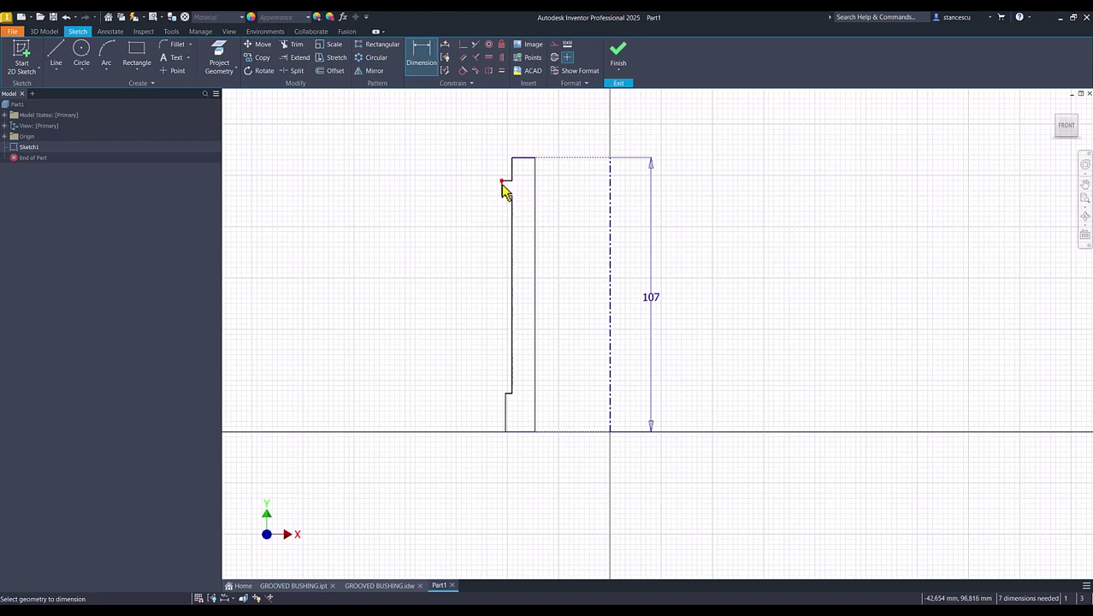
pyautogui.scroll(-3, 504, 192)
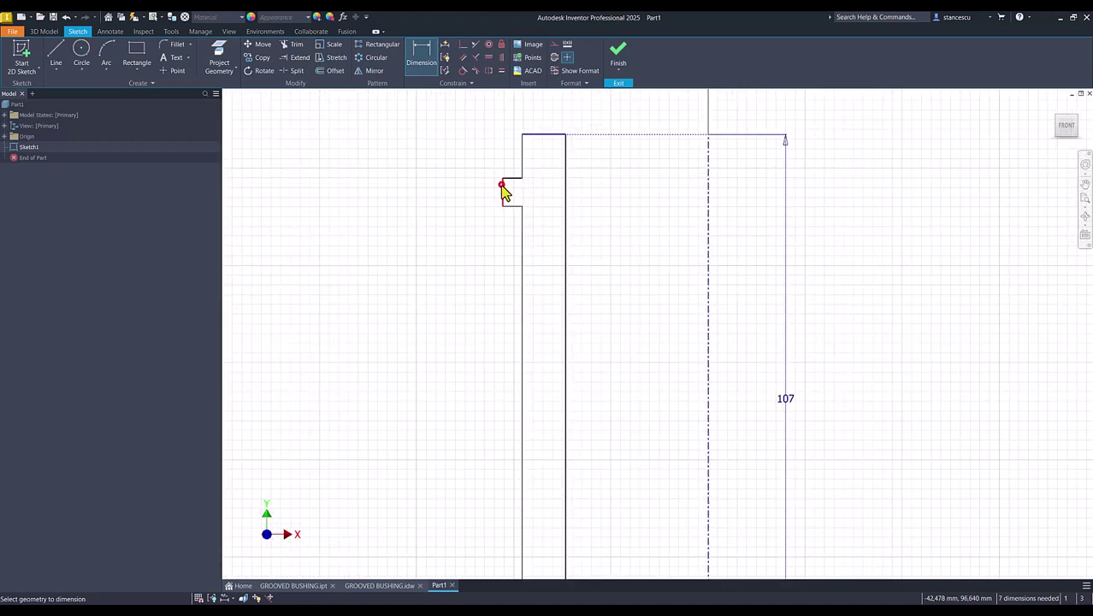
pyautogui.click(503, 192)
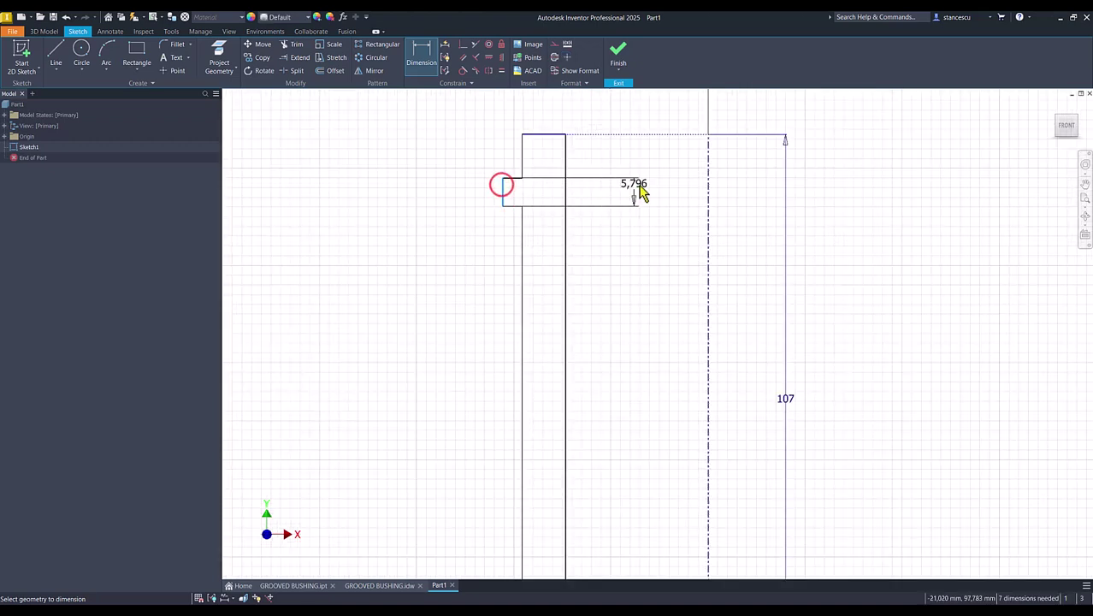
pyautogui.click(708, 205)
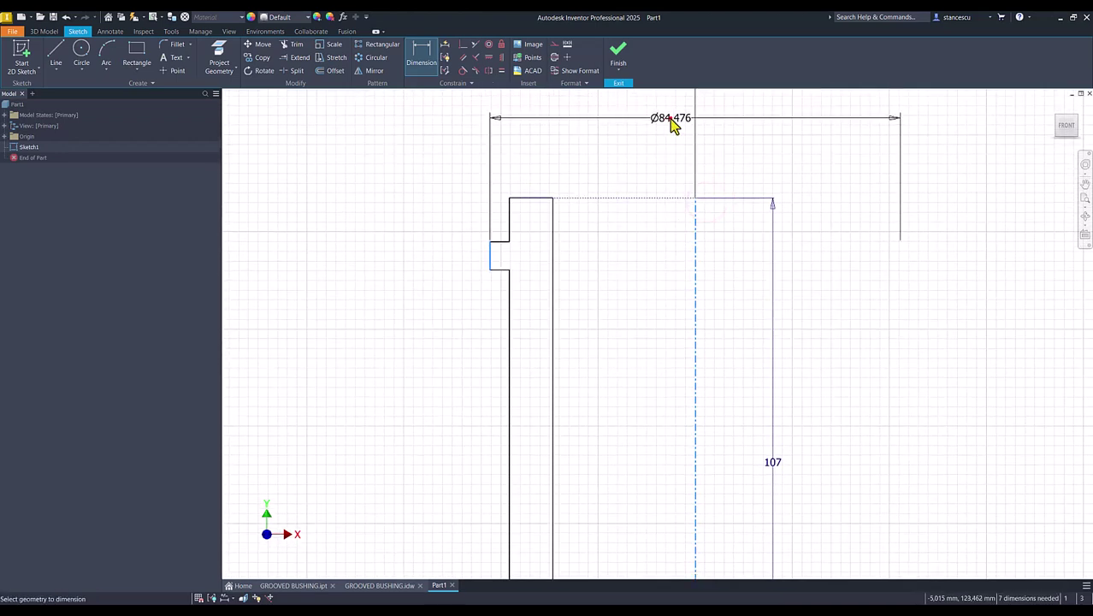
pyautogui.click(672, 125)
pyautogui.write('84')
pyautogui.press('Return')
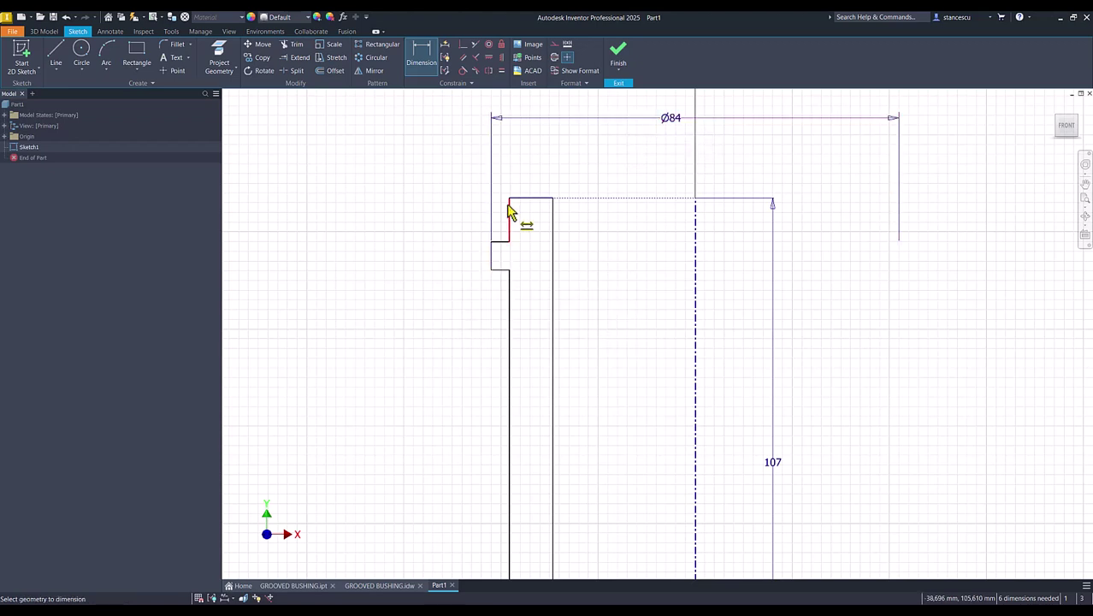
pyautogui.click(510, 211)
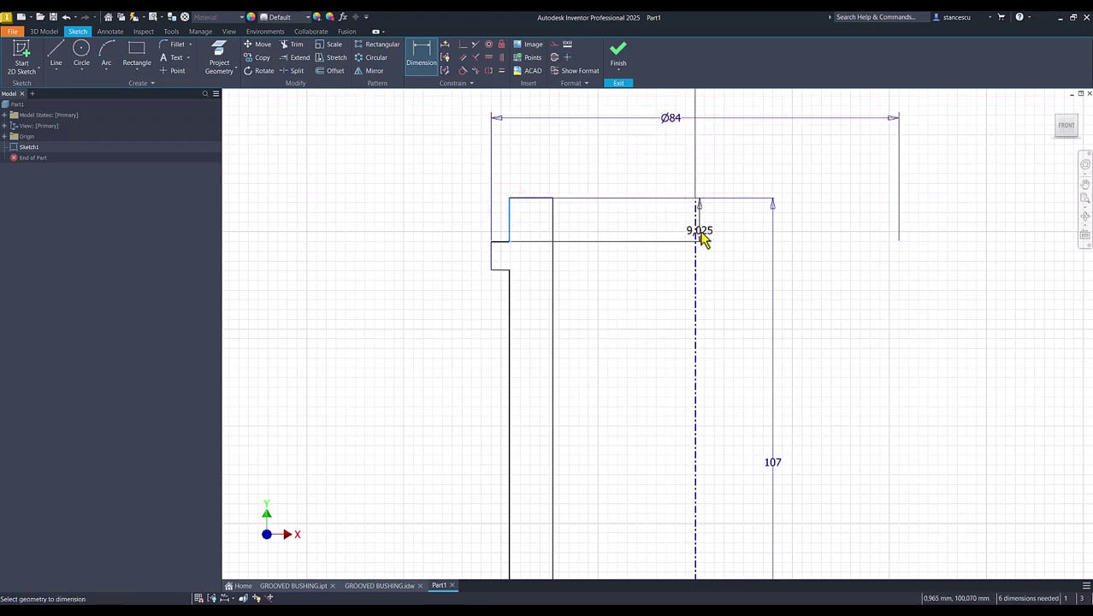
pyautogui.click(696, 233)
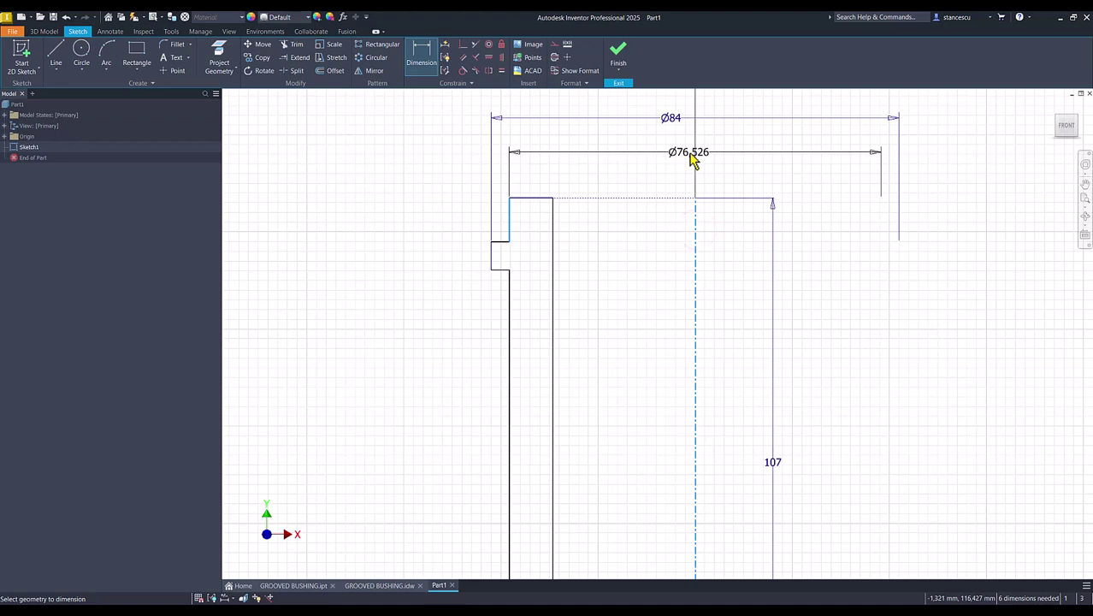
pyautogui.click(691, 159)
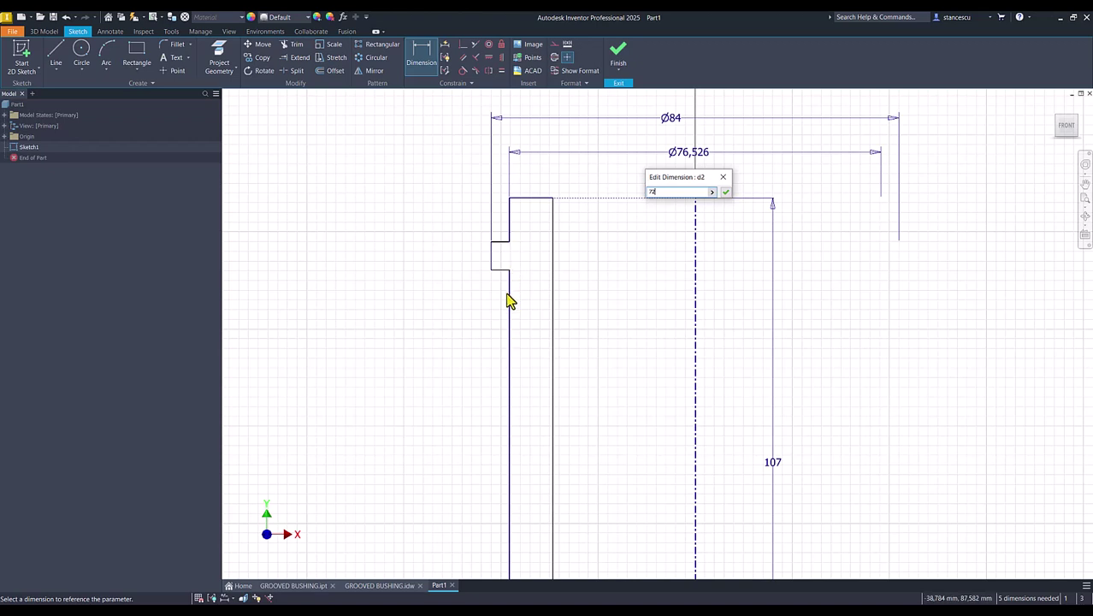
pyautogui.click(725, 195)
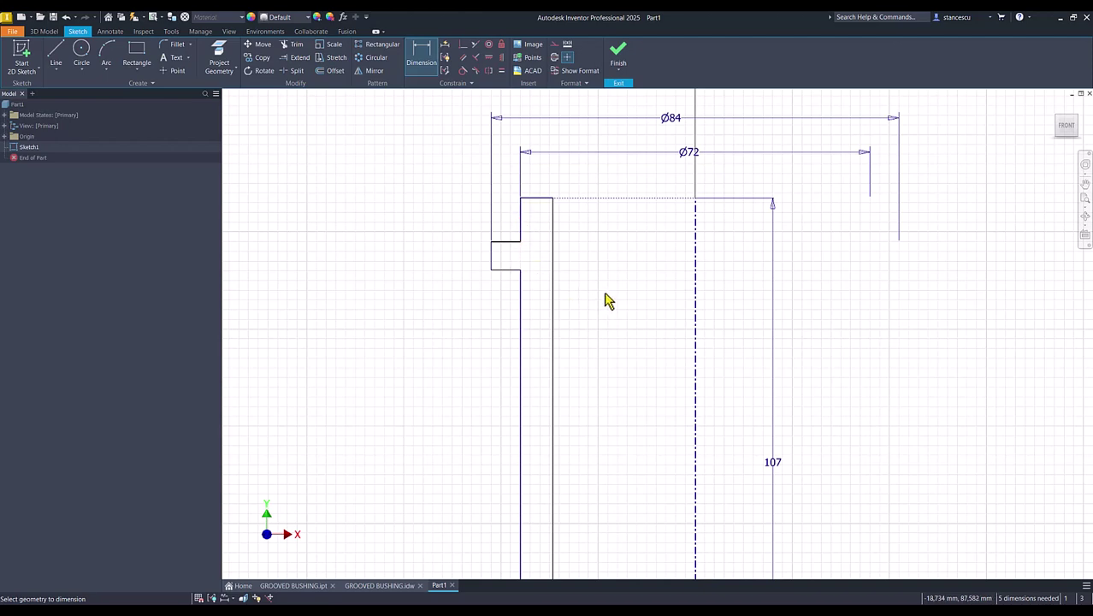
# Step: Dimension the lower step diameter Ø74 and its height 20
pyautogui.moveTo(605, 301); pyautogui.dragTo(590, 130, button='middle')
pyautogui.moveTo(585, 378); pyautogui.dragTo(587, 277, button='middle')
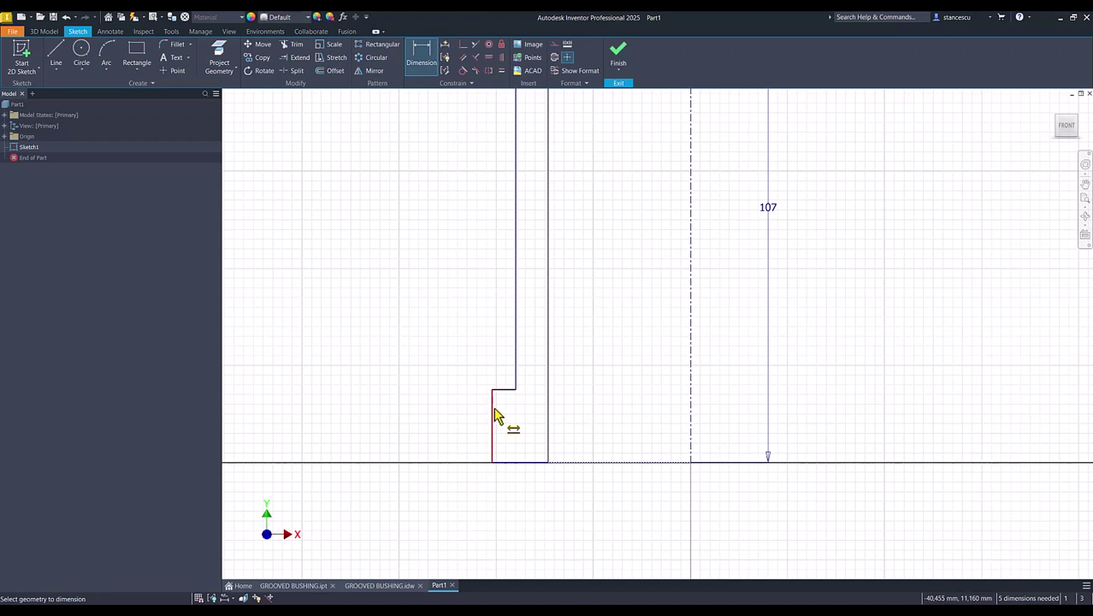
pyautogui.click(493, 407)
pyautogui.click(690, 425)
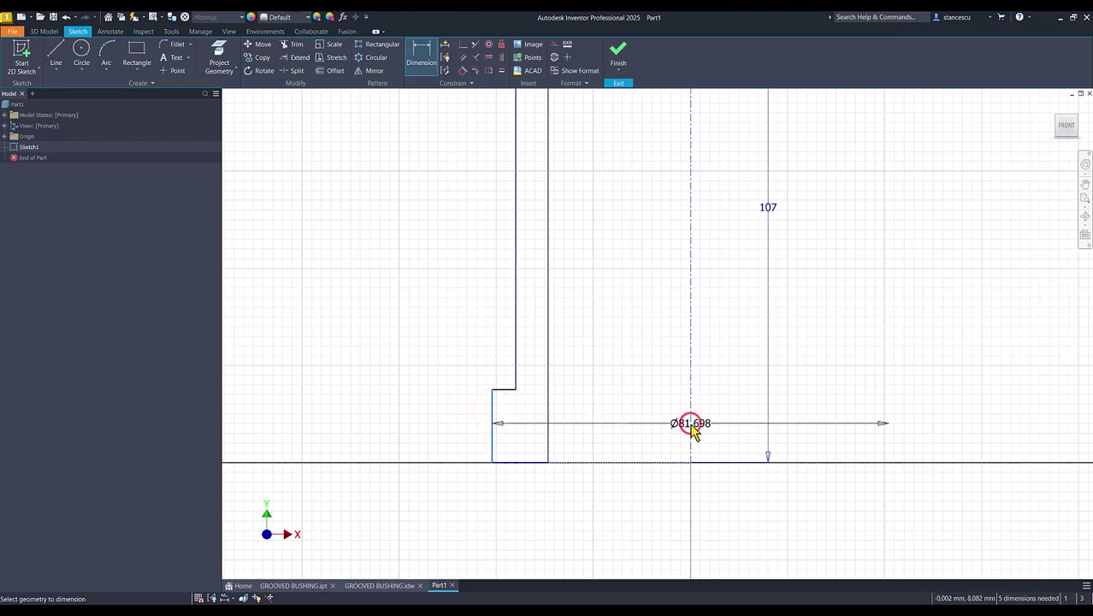
pyautogui.click(656, 508)
pyautogui.write('74')
pyautogui.press('Return')
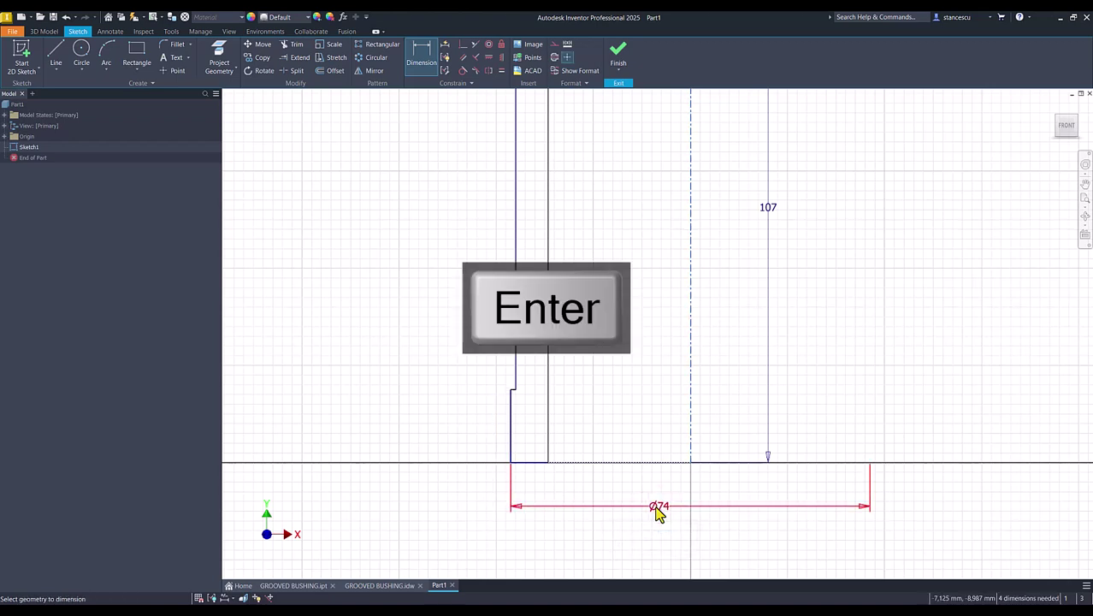
pyautogui.click(508, 411)
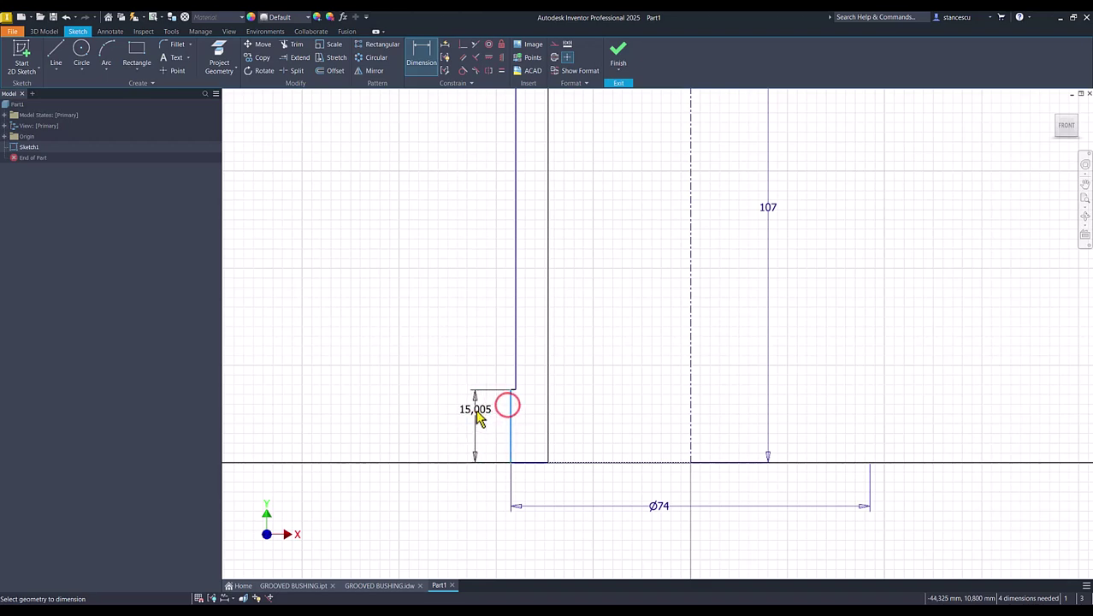
pyautogui.click(478, 415)
pyautogui.write('20')
pyautogui.press('Return')
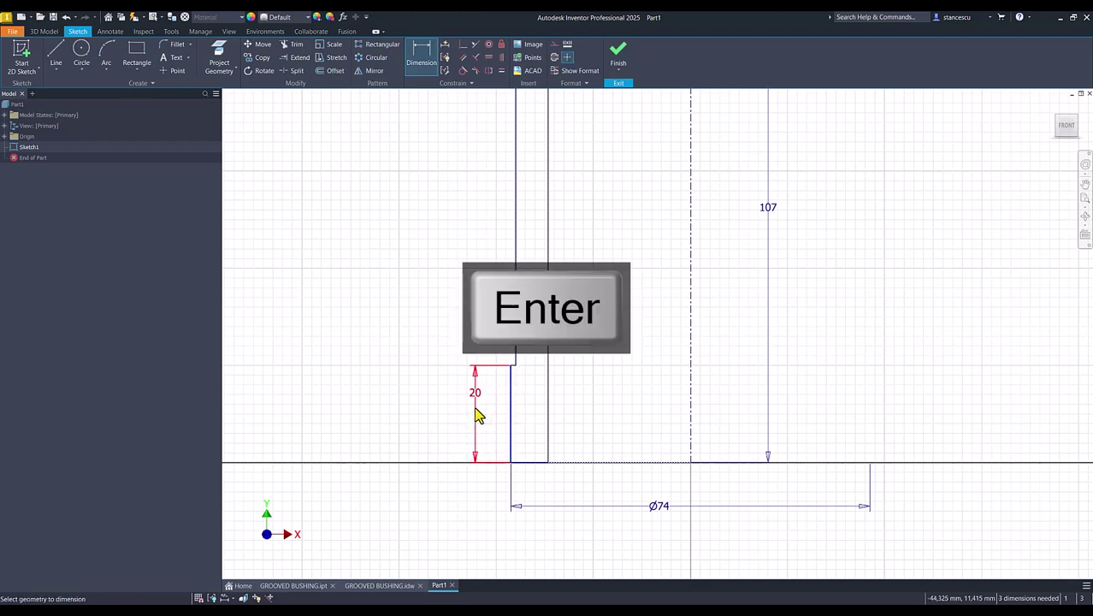
# Step: Set the flange height to 12 and the groove width to 5
pyautogui.press('Home')
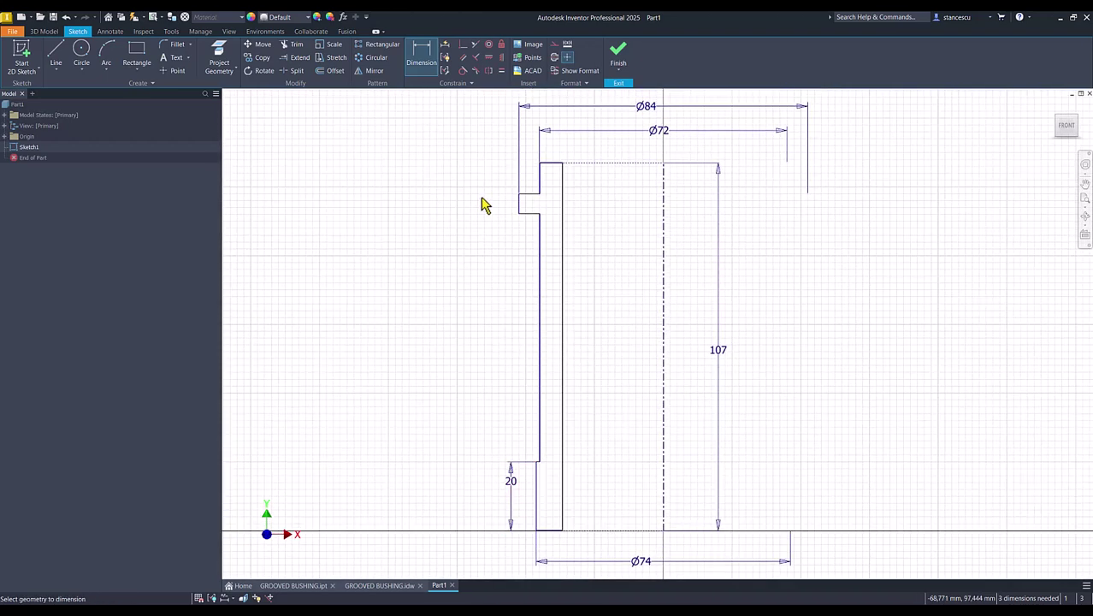
pyautogui.click(539, 177)
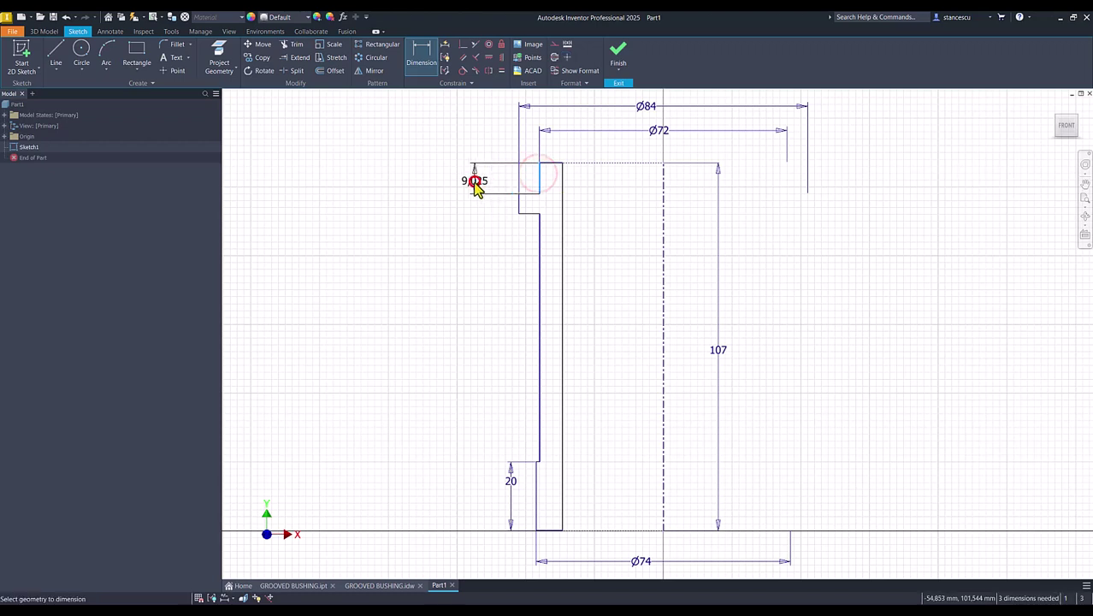
pyautogui.click(476, 187)
pyautogui.write('12')
pyautogui.press('Return')
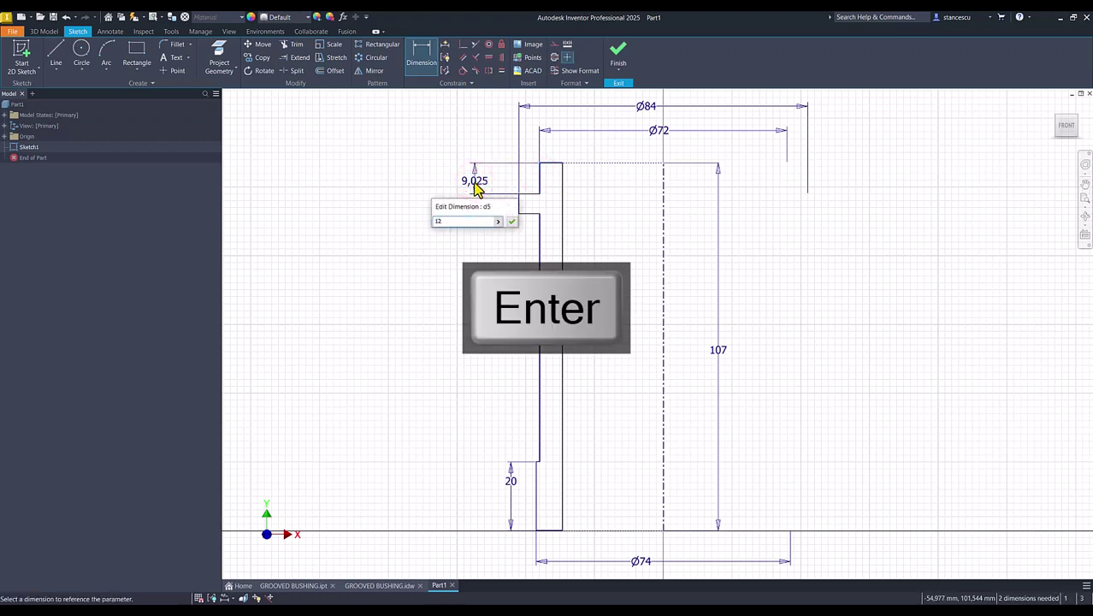
pyautogui.scroll(3, 529, 215)
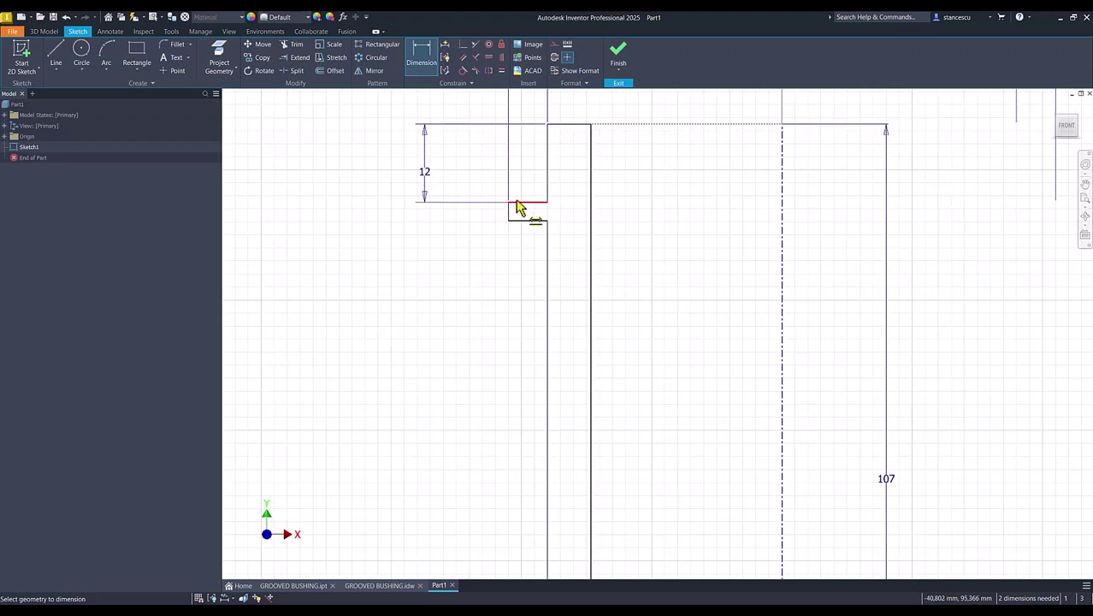
pyautogui.click(514, 201)
pyautogui.click(520, 221)
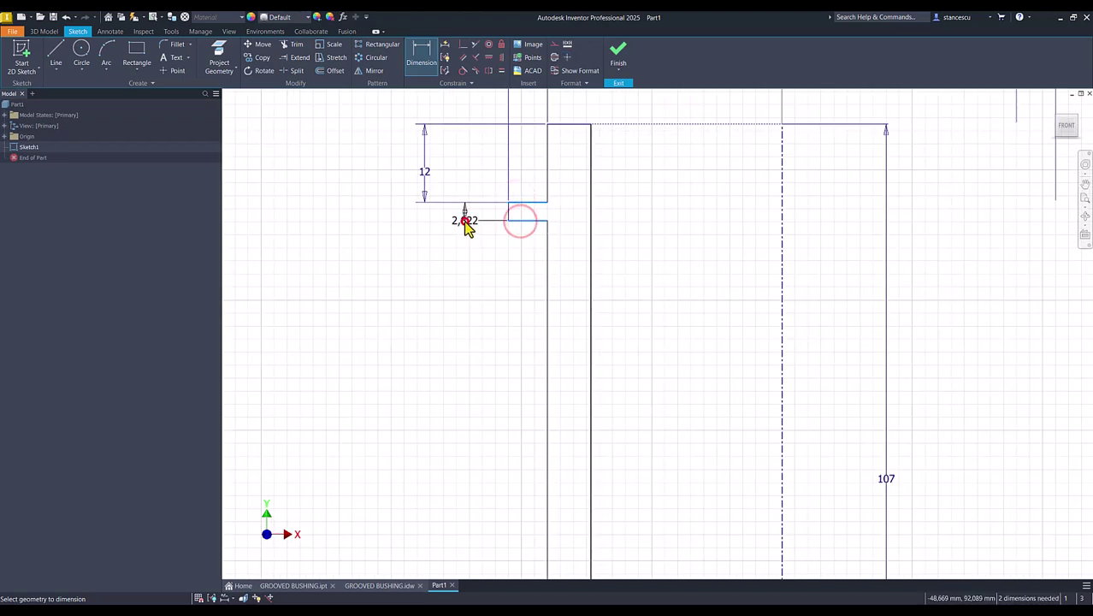
pyautogui.click(464, 224)
pyautogui.write('5')
pyautogui.press('Return')
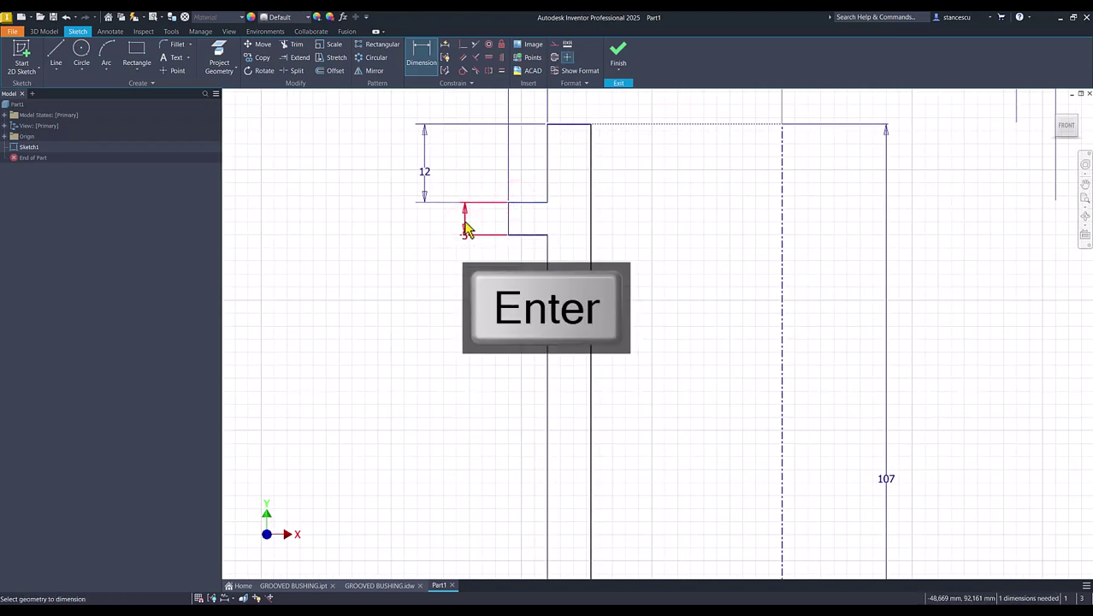
# Step: Dimension the bore diameter Ø58 from the centerline
pyautogui.press('Num_Lock')
pyautogui.scroll(-4, 437, 303)
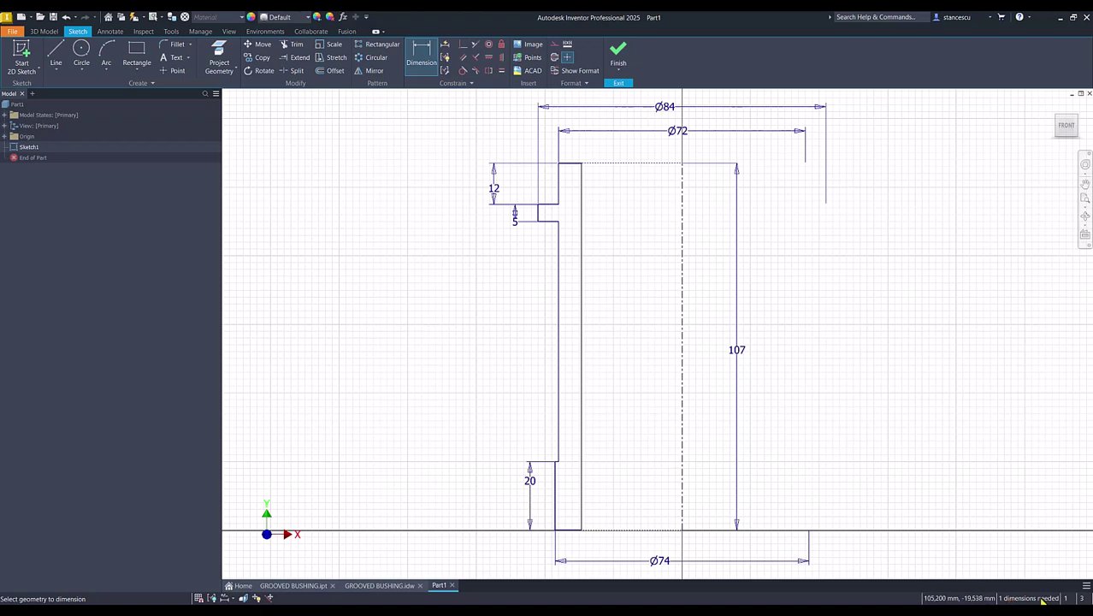
pyautogui.click(582, 312)
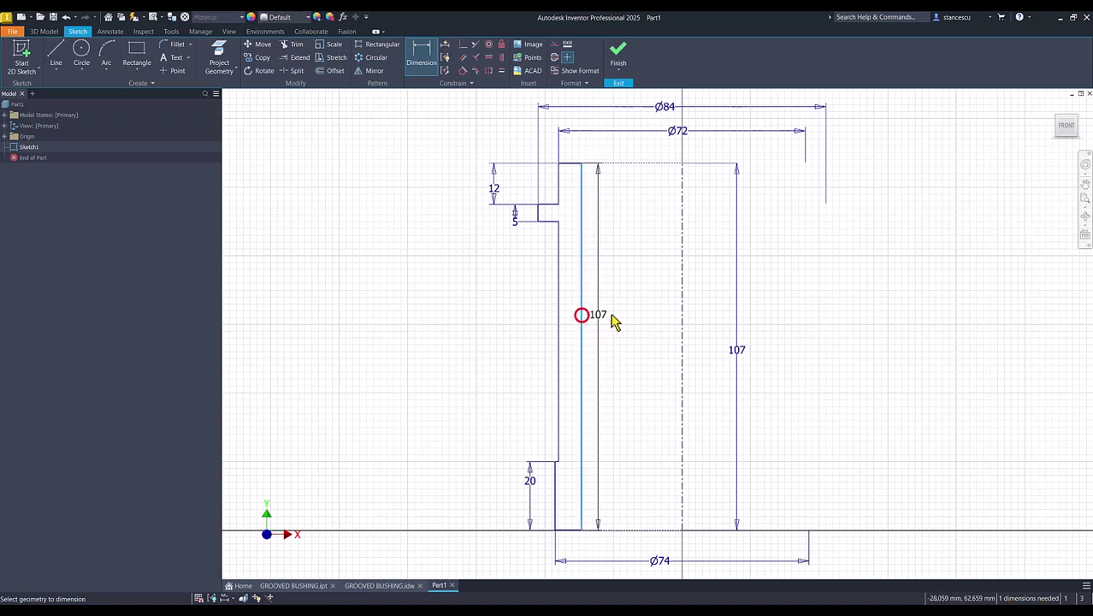
pyautogui.click(682, 325)
pyautogui.click(665, 301)
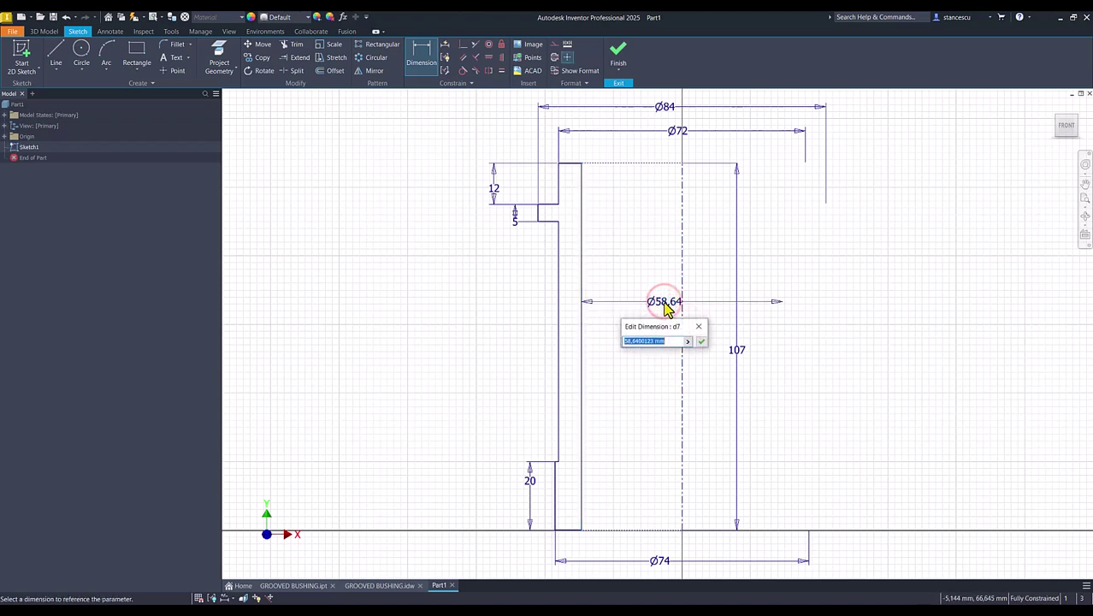
pyautogui.press('Return')
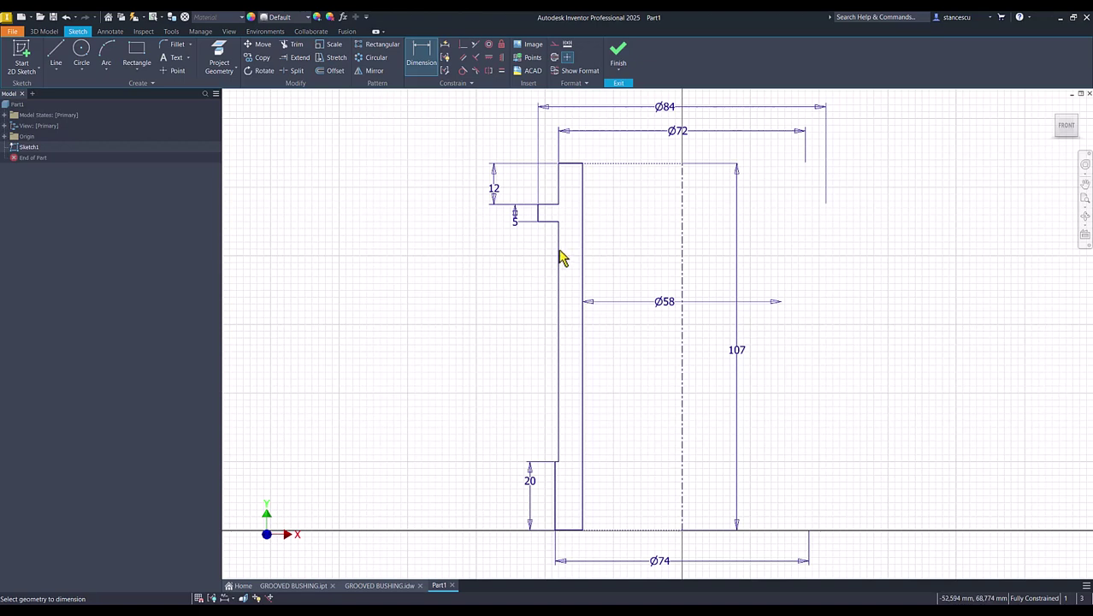
# Step: Finish Sketch1, revolve it 360° around the centerline, then display GROOVED BUSHING.idw
pyautogui.click(618, 52)
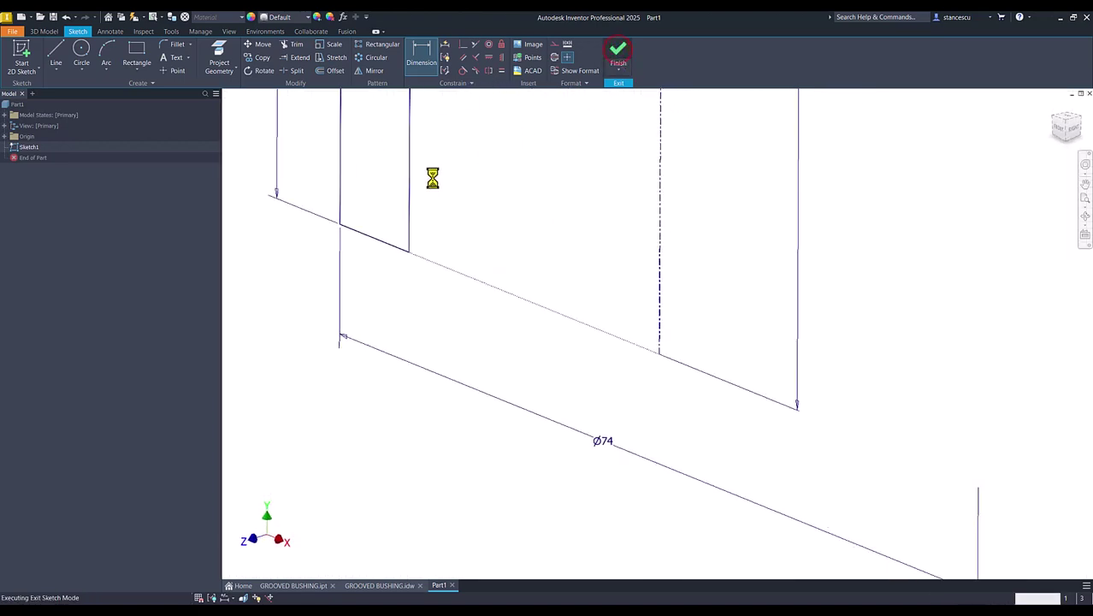
pyautogui.press('F6')
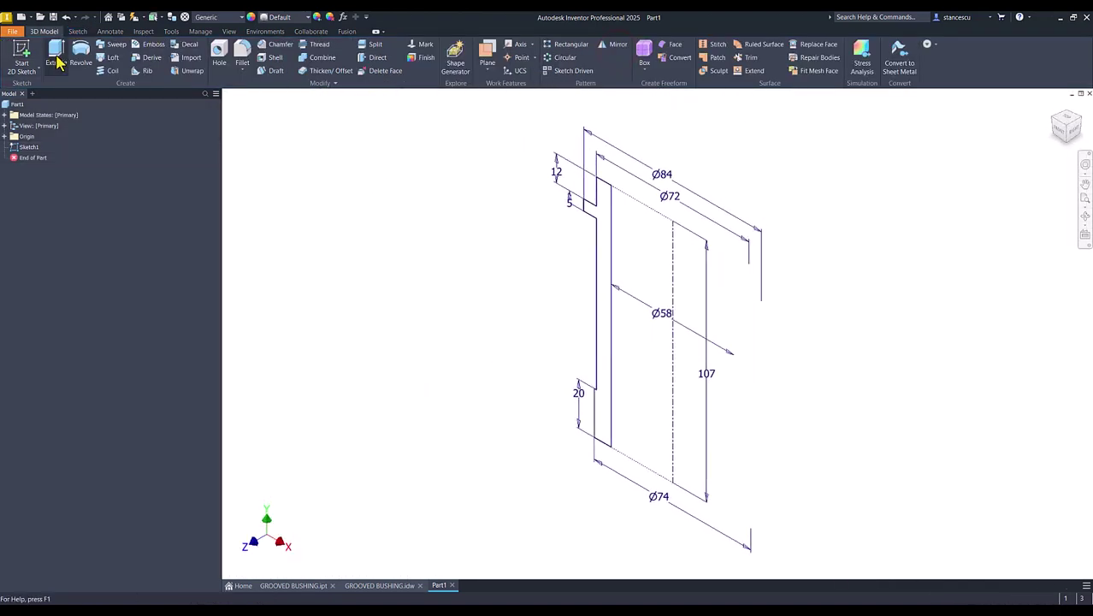
pyautogui.click(80, 56)
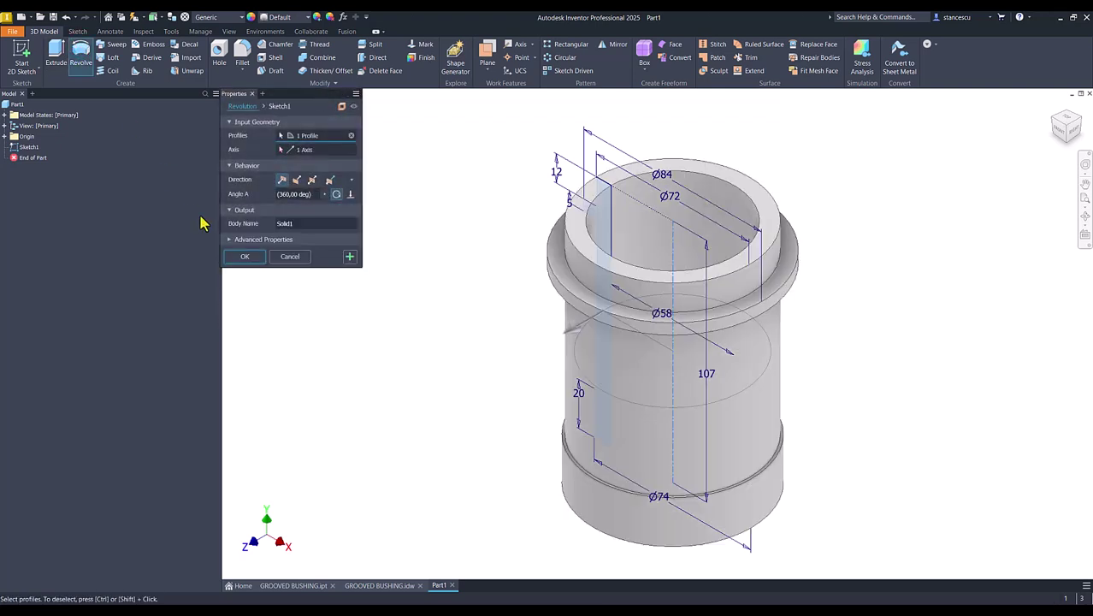
pyautogui.click(243, 257)
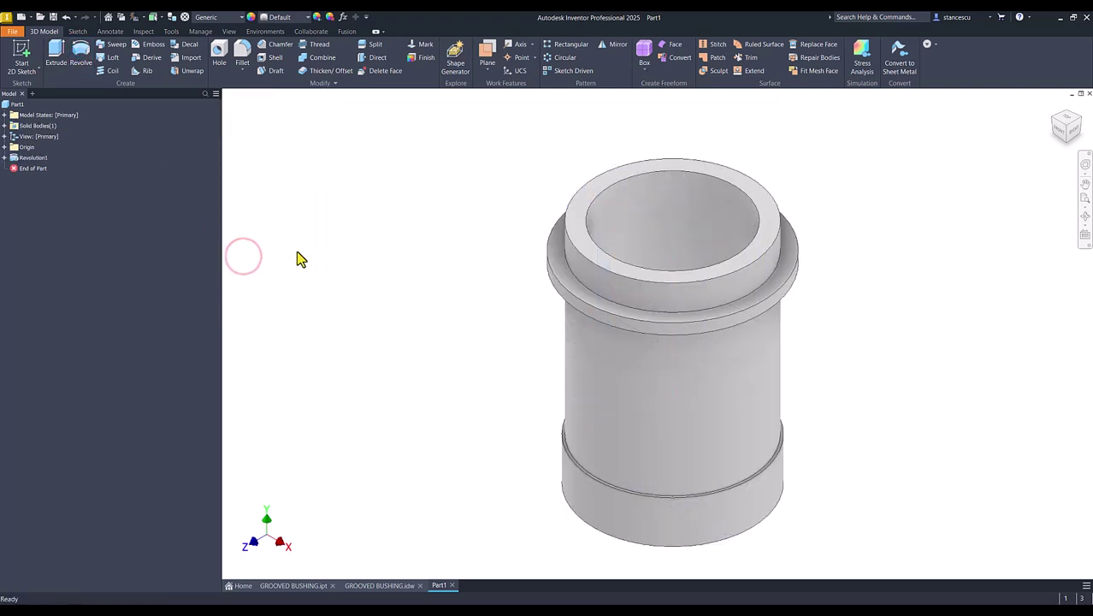
pyautogui.click(391, 585)
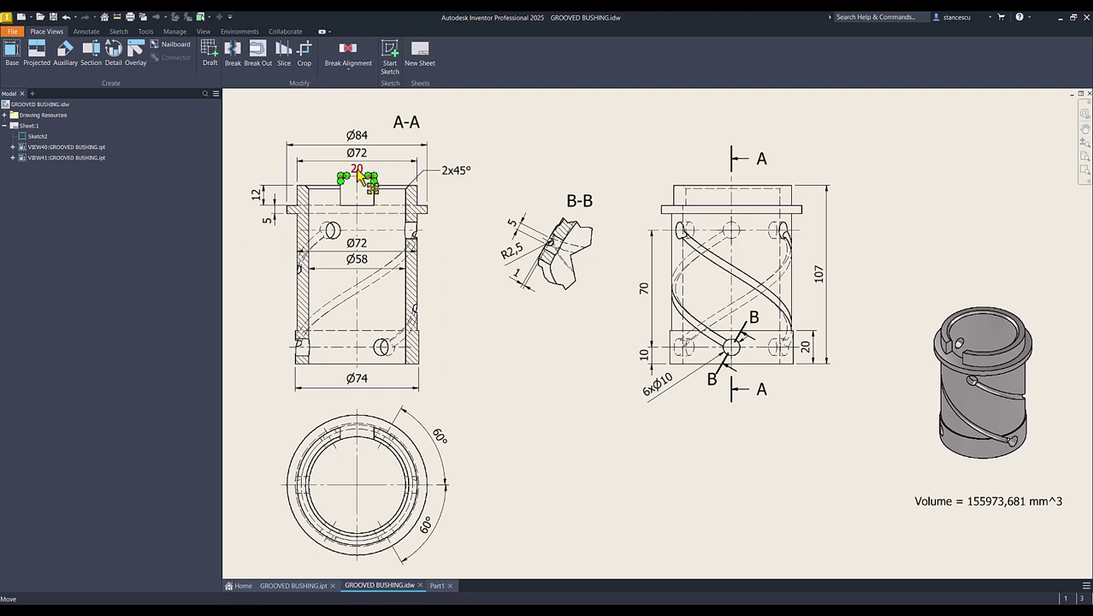
# Step: In Part1, start a sketch on the bushing's top face and draw a rectangle across the ring
pyautogui.click(436, 587)
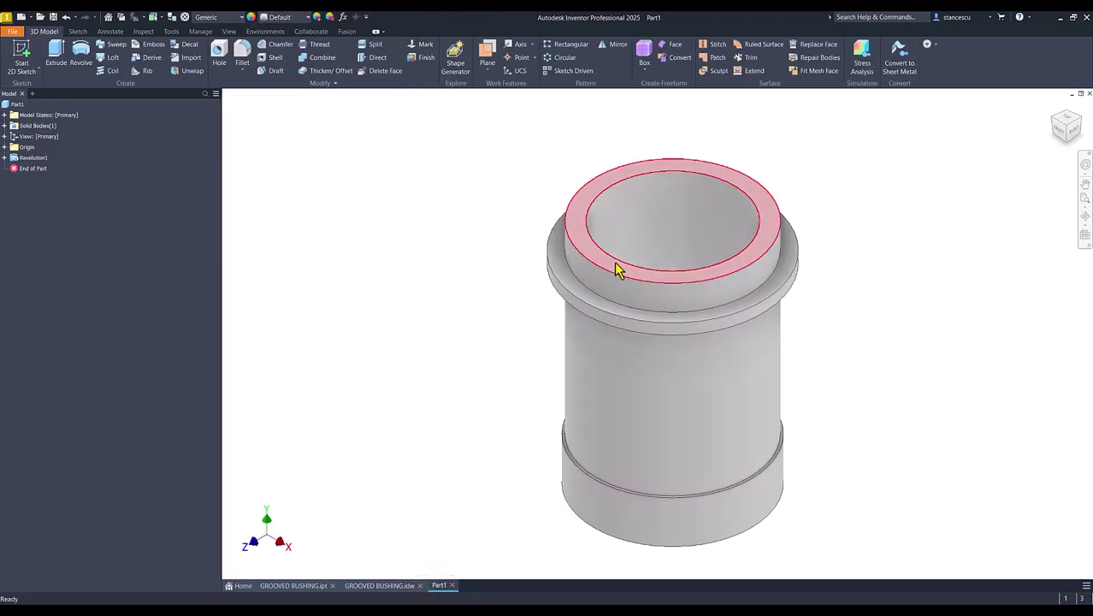
pyautogui.click(616, 265)
pyautogui.click(693, 261)
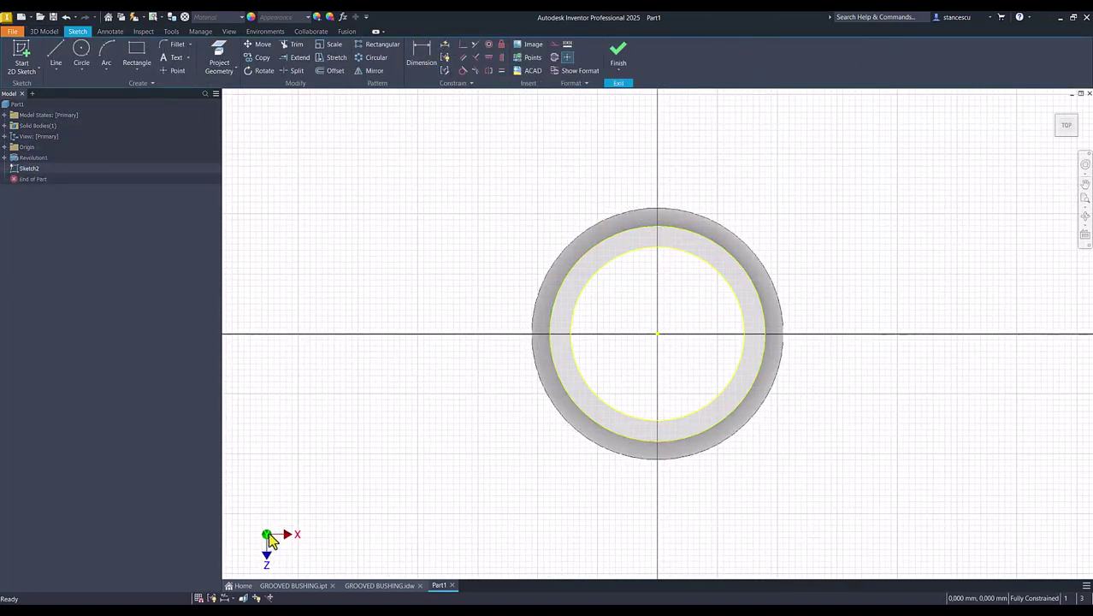
pyautogui.click(136, 53)
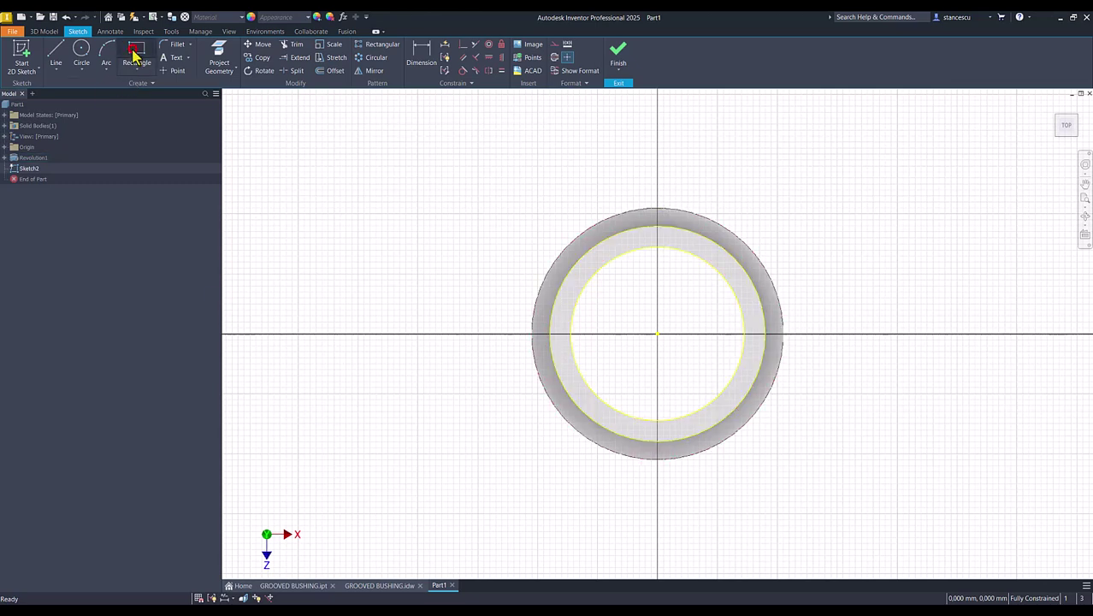
pyautogui.click(624, 383)
pyautogui.click(694, 447)
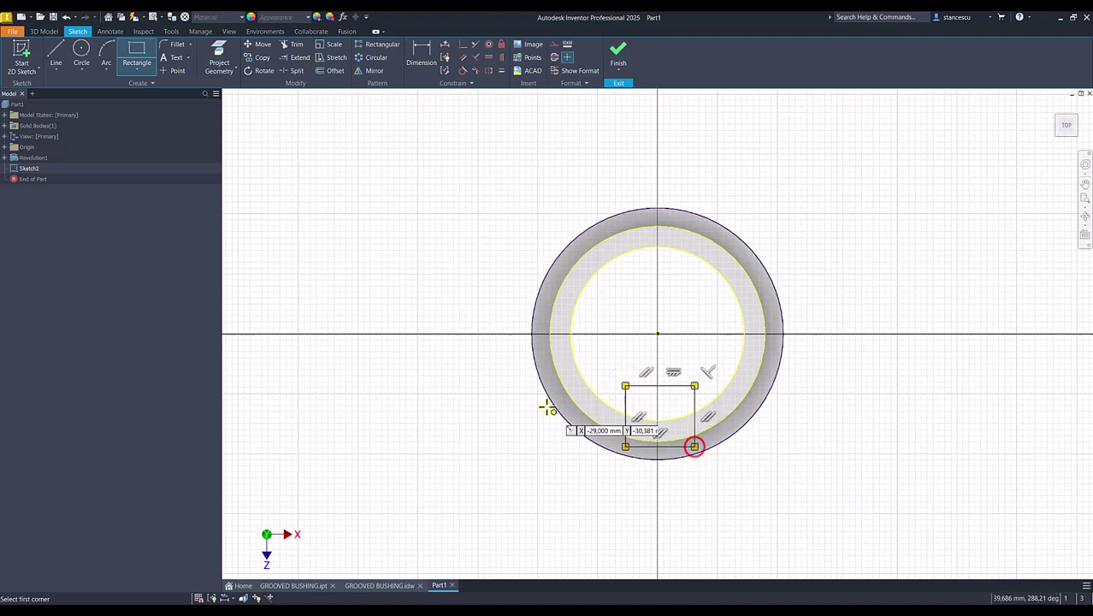
# Step: Constrain the rectangle: tangent to the ring circle, vertically centred, corner coincident with the inner circle
pyautogui.click(463, 71)
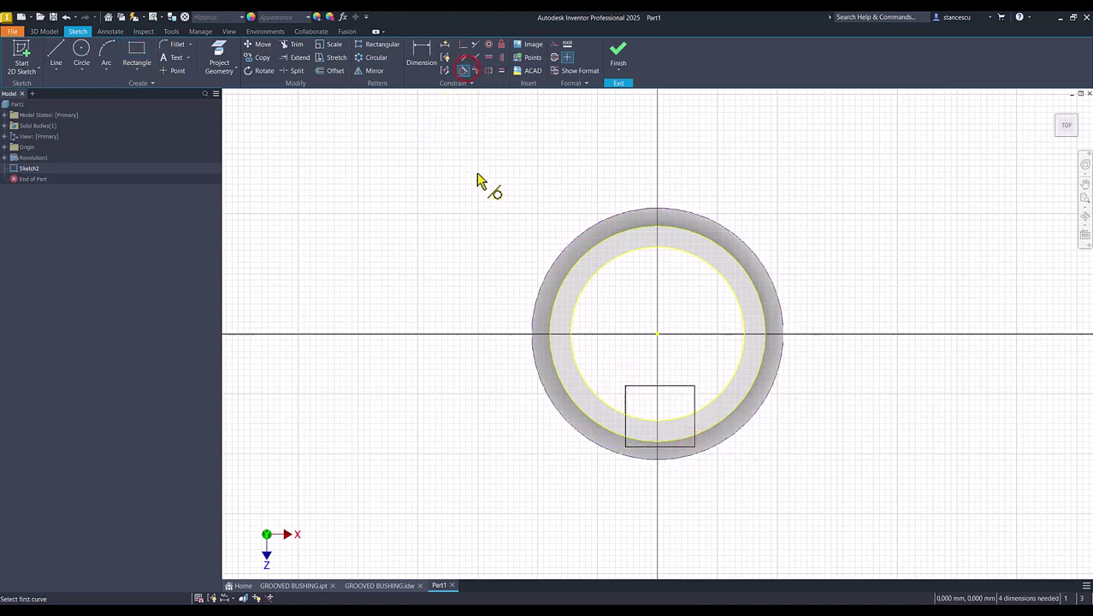
pyautogui.click(662, 448)
pyautogui.click(665, 446)
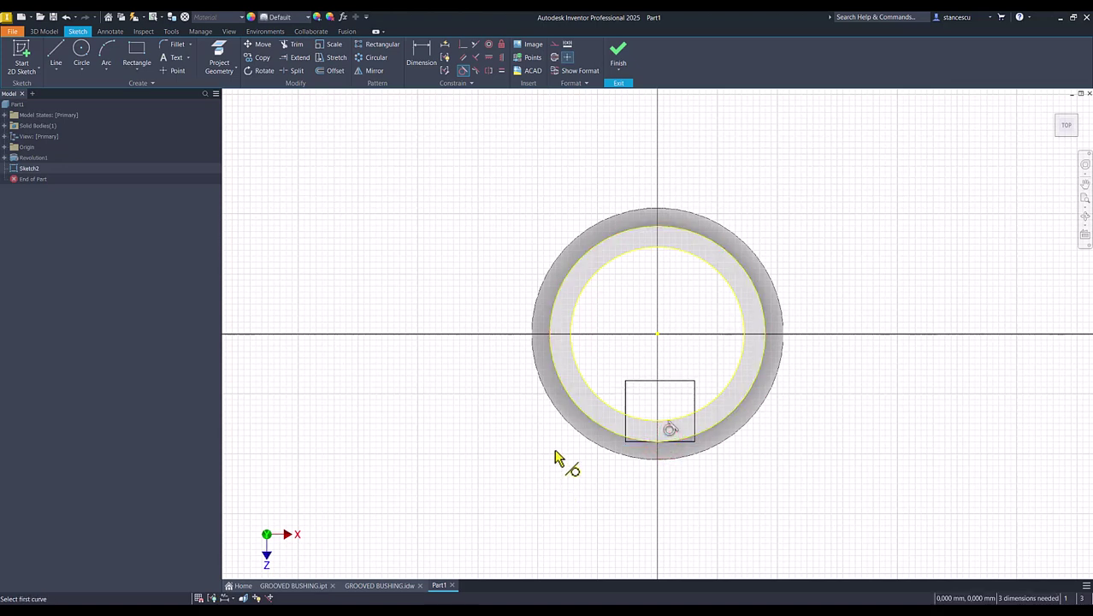
pyautogui.click(502, 57)
pyautogui.click(659, 381)
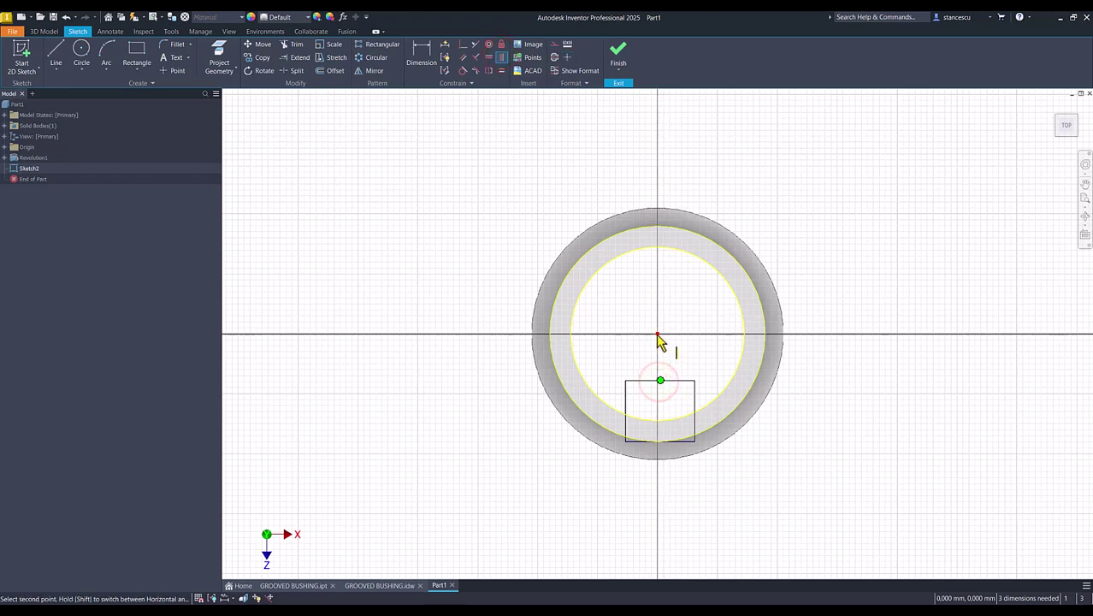
pyautogui.click(657, 332)
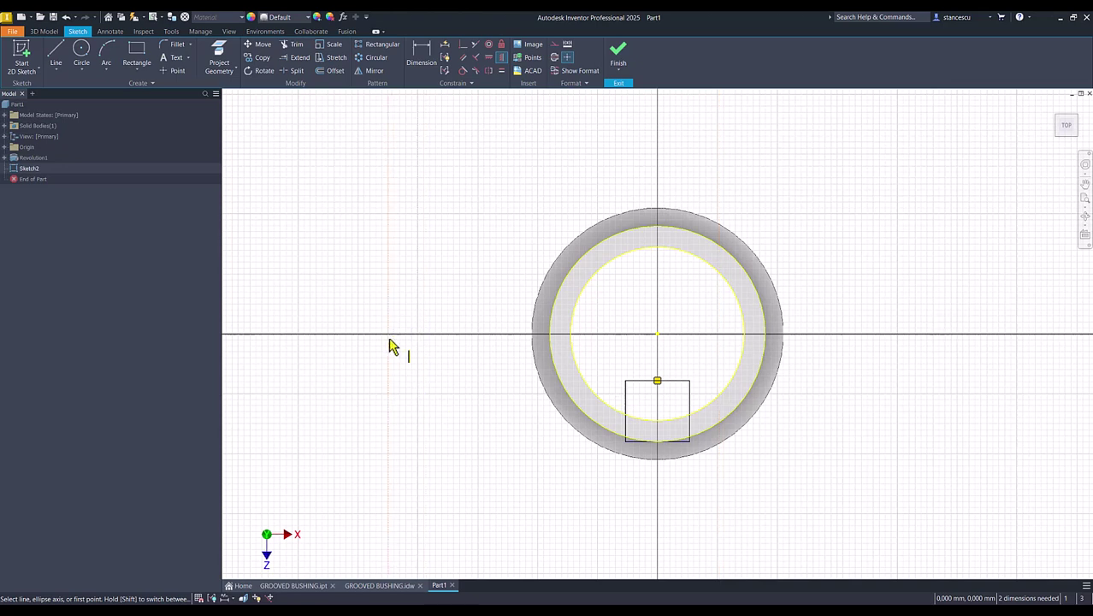
pyautogui.click(462, 46)
pyautogui.click(631, 380)
pyautogui.click(623, 416)
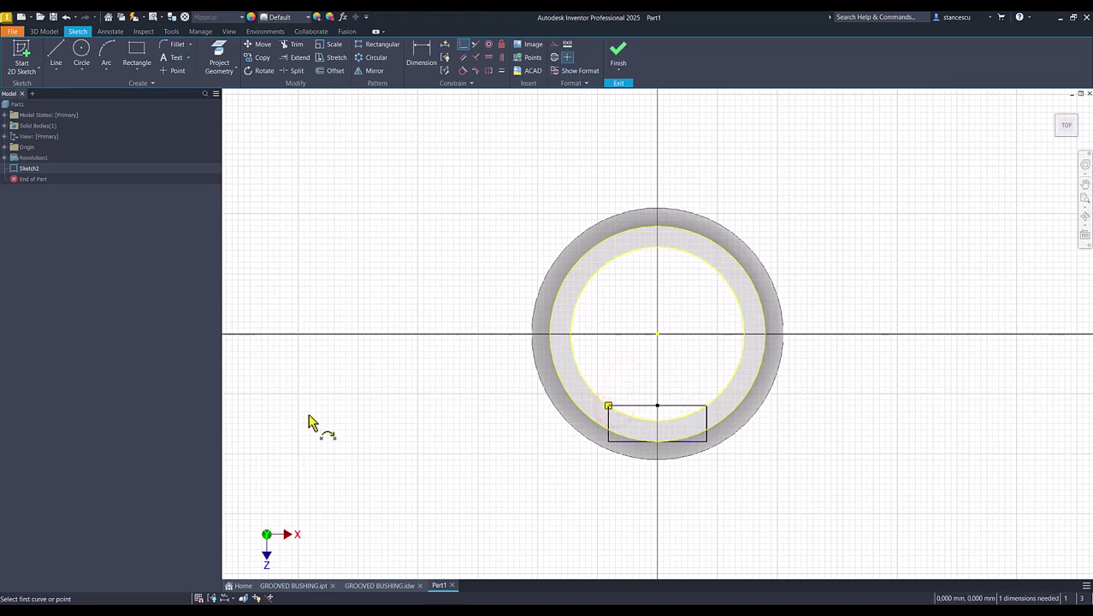
pyautogui.click(415, 62)
# Step: Dimension the rectangle width to 20, adjust the two circles, and finish Sketch2
pyautogui.click(420, 61)
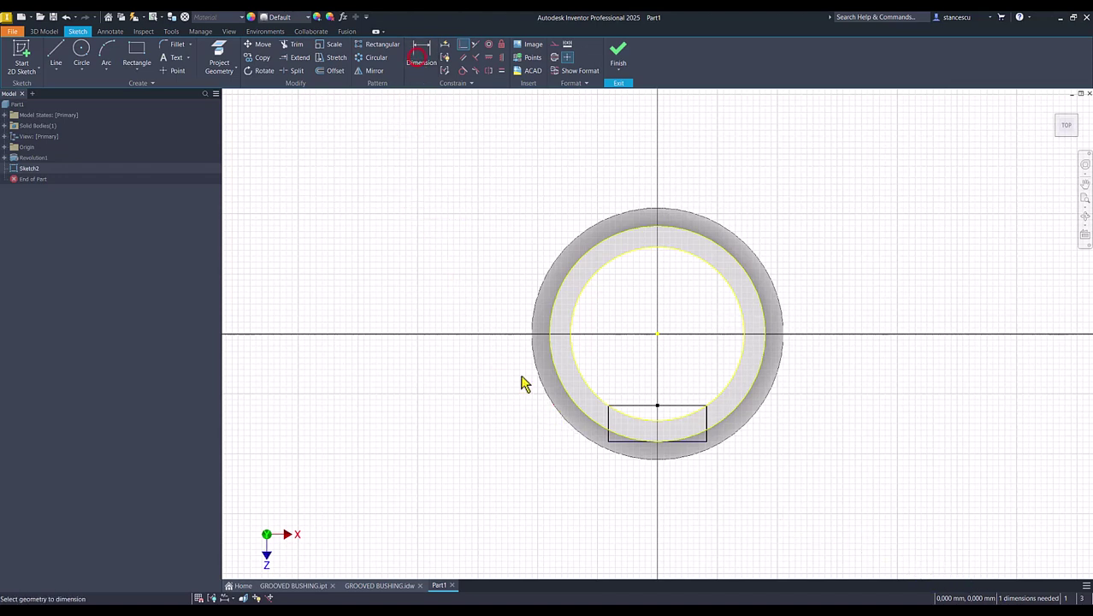
pyautogui.click(635, 467)
pyautogui.click(641, 495)
pyautogui.write('20')
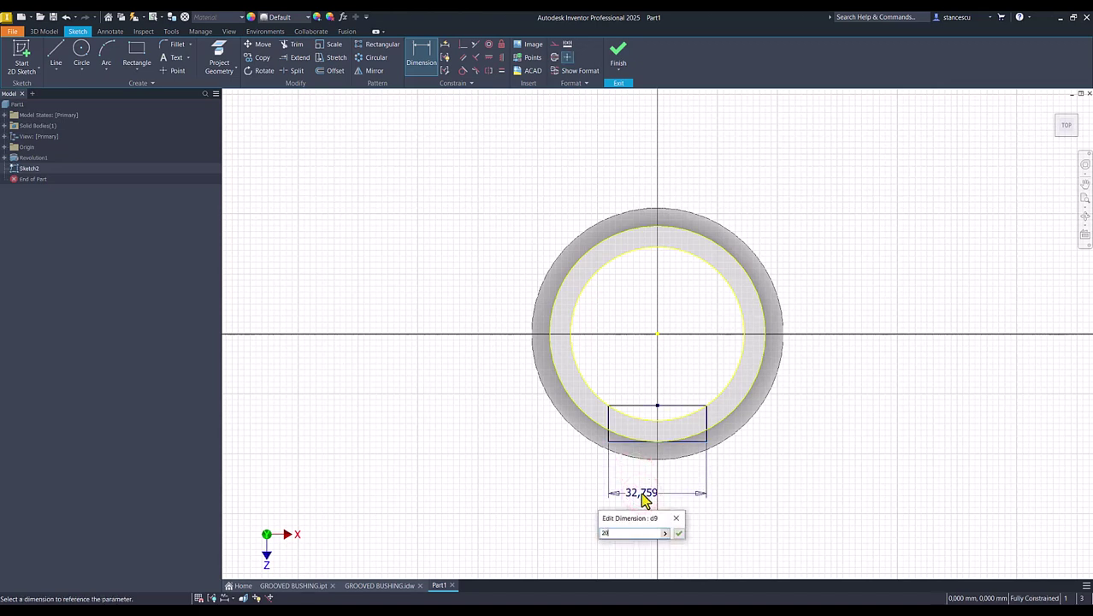
pyautogui.press('Return')
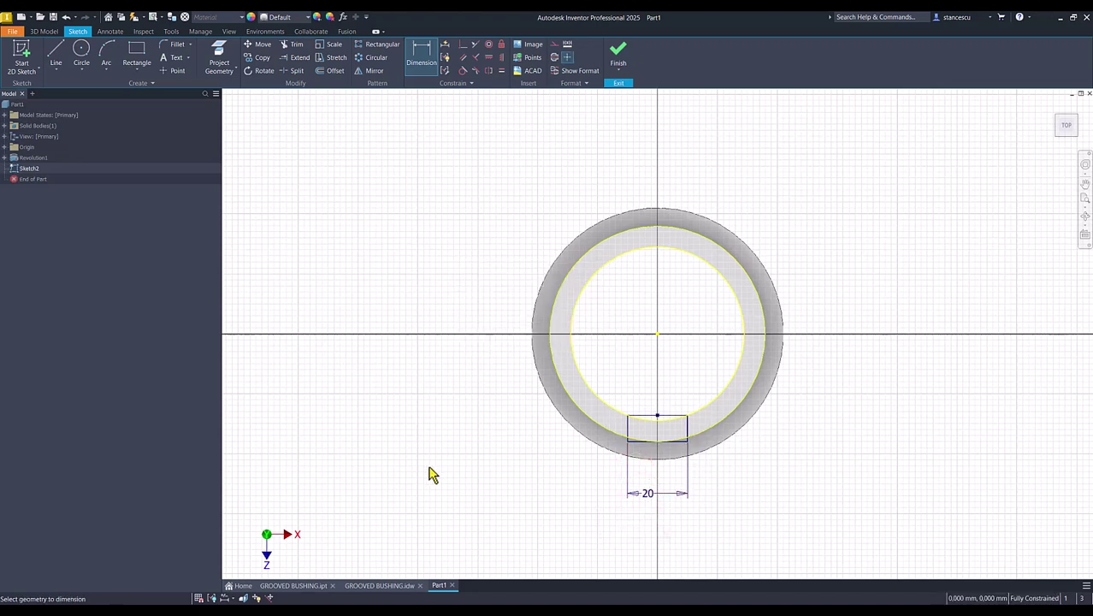
pyautogui.press('Escape')
pyautogui.moveTo(834, 233)
pyautogui.mouseDown()
pyautogui.moveTo(679, 275)
pyautogui.moveTo(689, 275)
pyautogui.mouseUp()
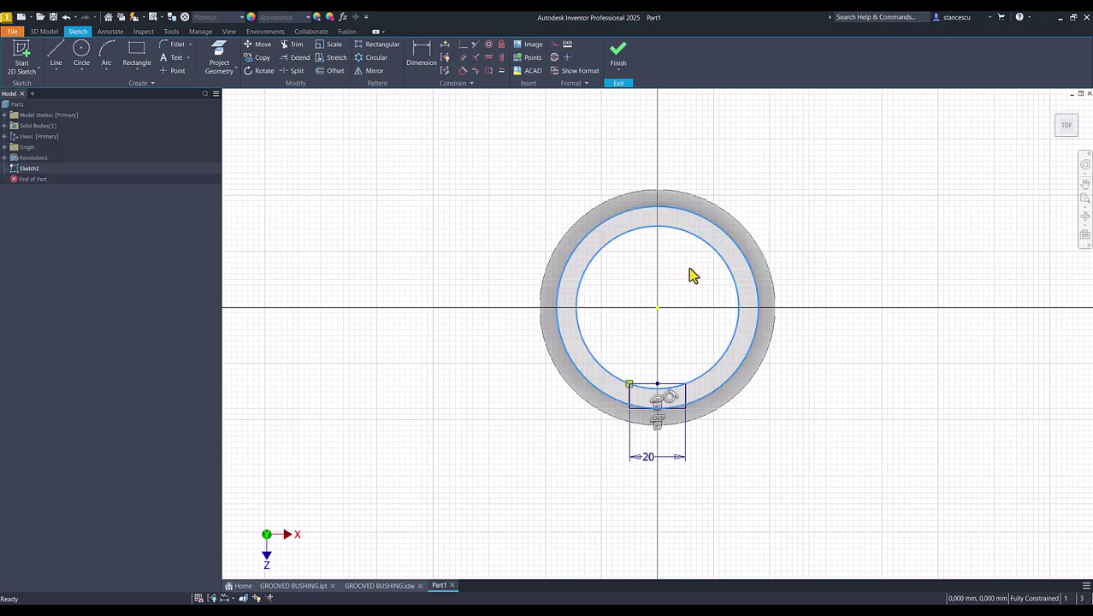
pyautogui.rightClick(796, 221)
pyautogui.click(841, 208)
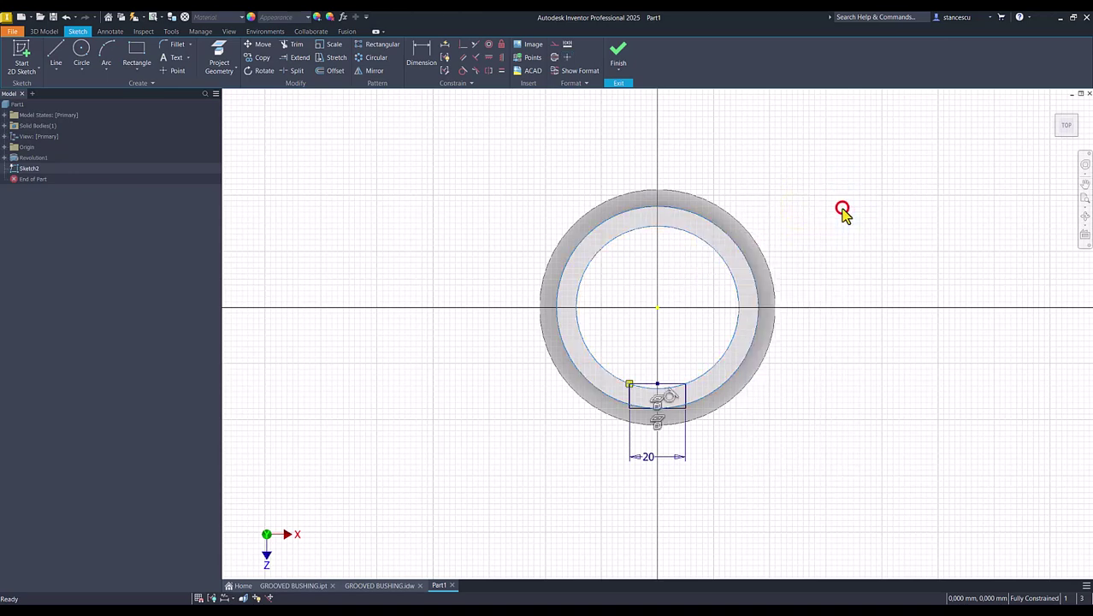
pyautogui.click(622, 65)
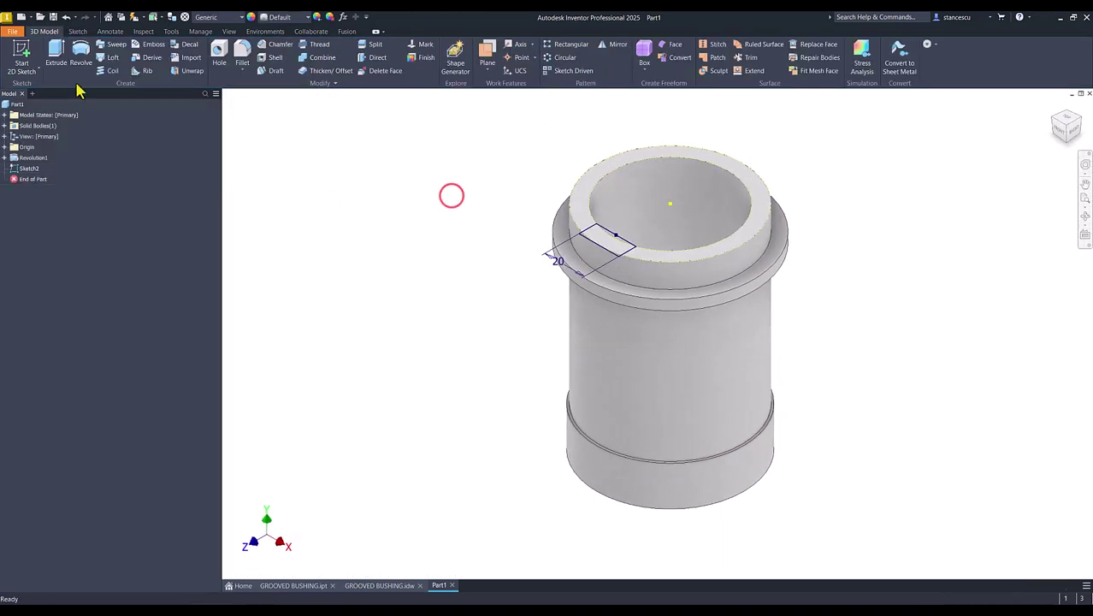
# Step: Extrude-cut the rectangle down to the shoulder face, notching a 20-wide, 12 mm deep slot
pyautogui.click(56, 57)
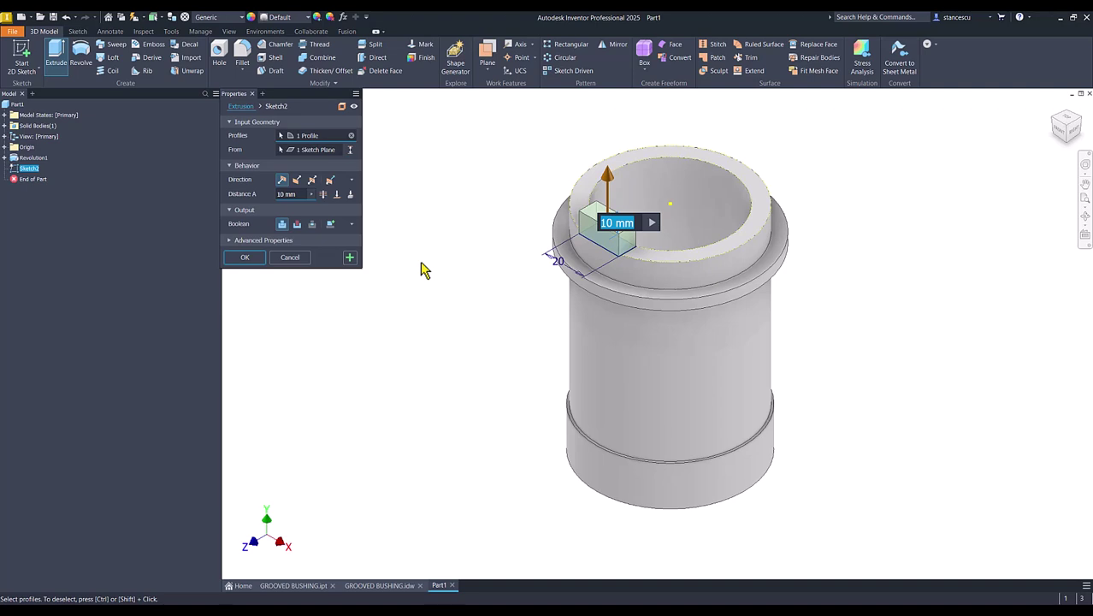
pyautogui.click(336, 195)
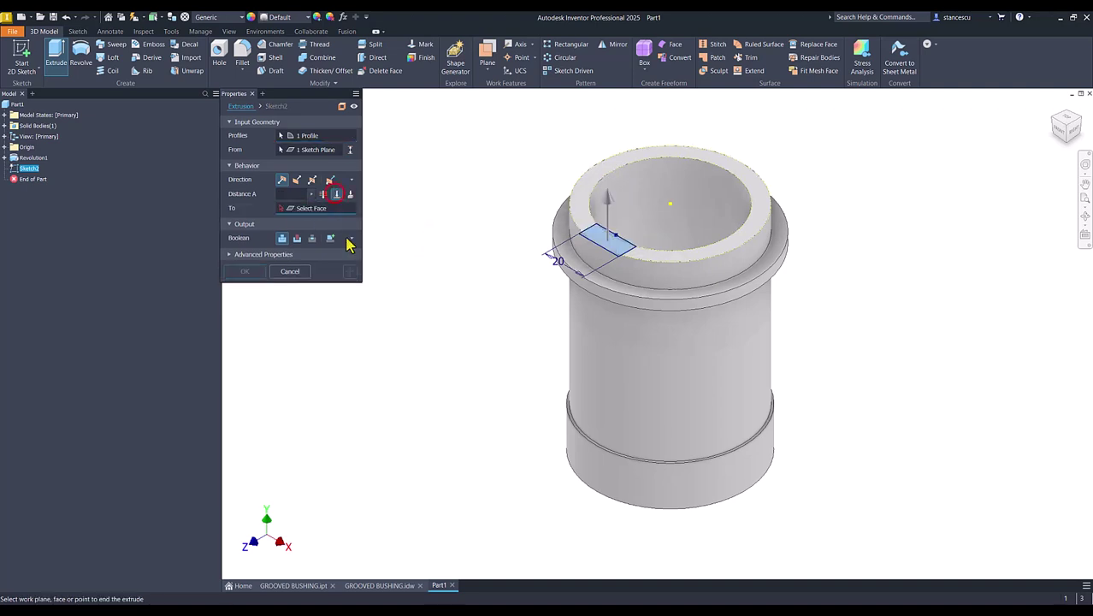
pyautogui.click(619, 287)
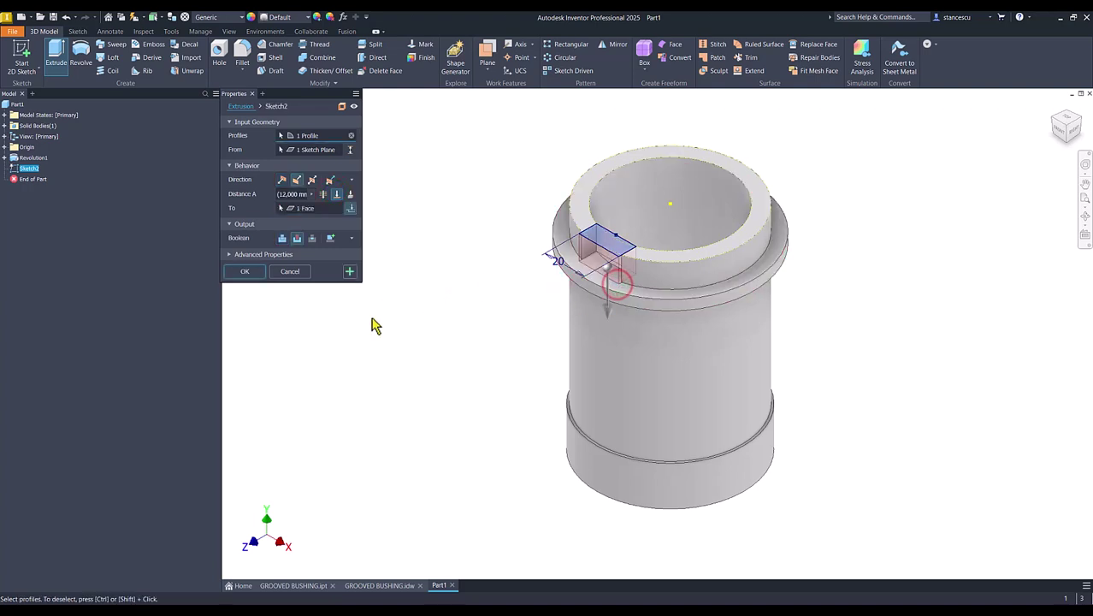
pyautogui.click(246, 272)
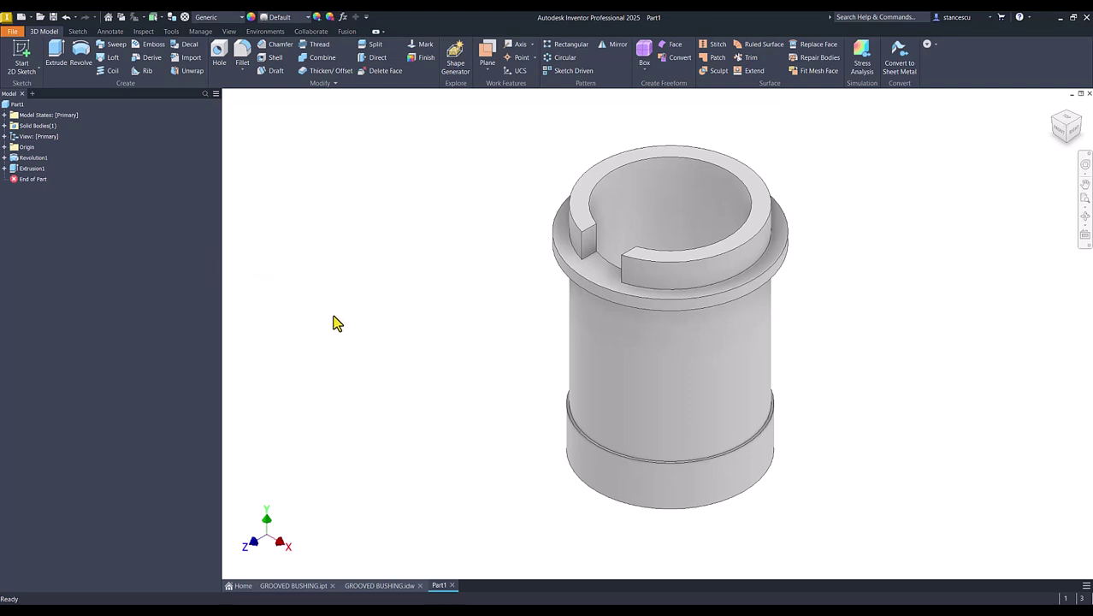
pyautogui.press('F6')
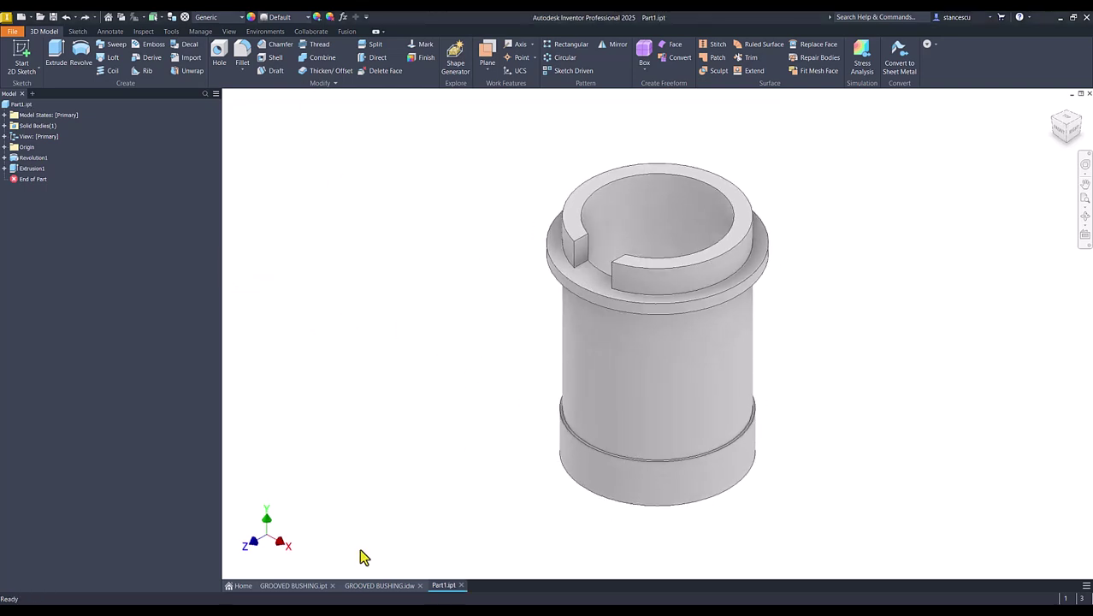
# Step: Compare the GROOVED BUSHING part with its drawing, ending on the 155973,681 mm^3 volume note
pyautogui.click(377, 588)
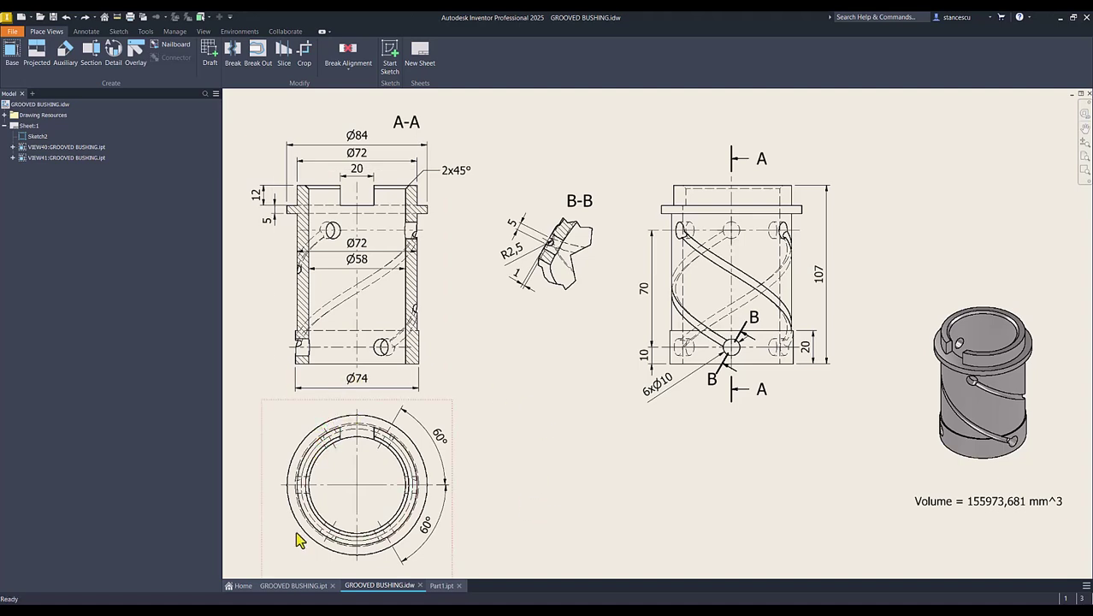
pyautogui.click(291, 586)
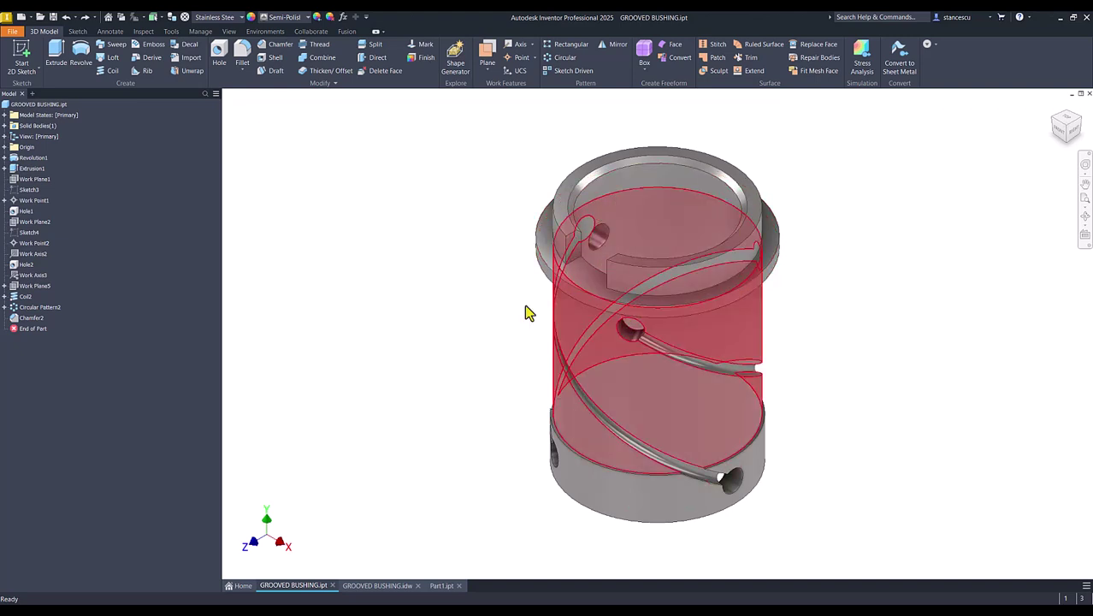
pyautogui.click(403, 586)
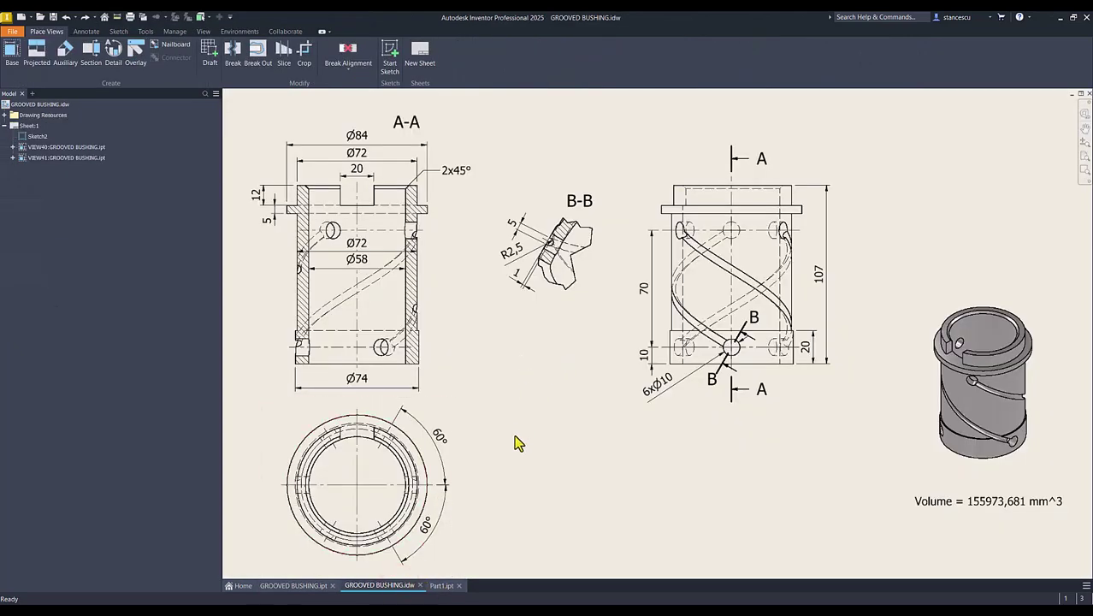
# Step: Return to the notched Part1 bushing and start the Work Plane command
pyautogui.click(438, 585)
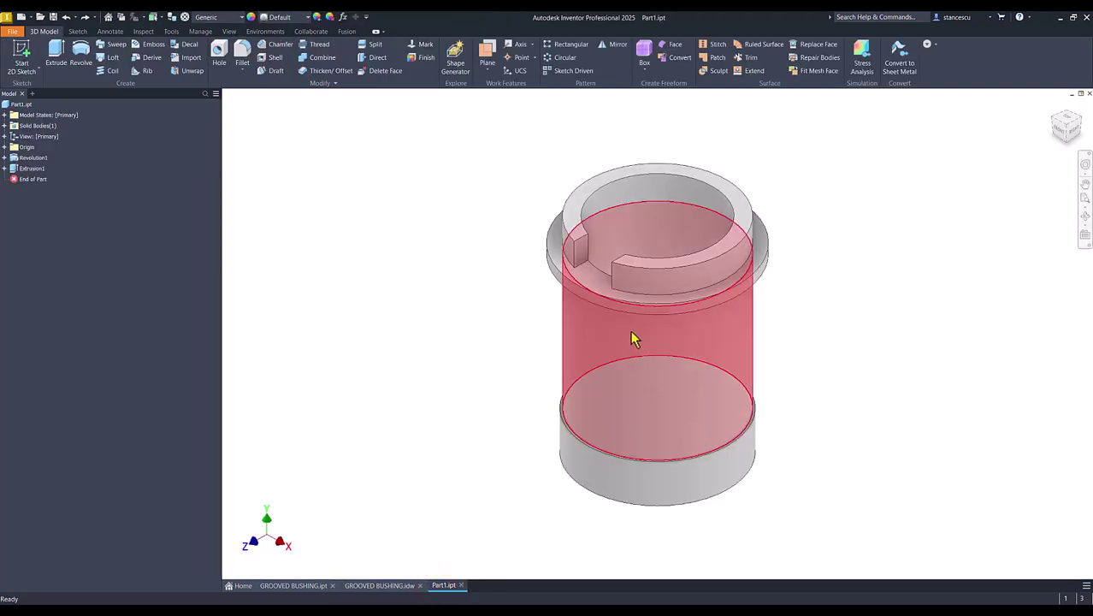
pyautogui.click(500, 327)
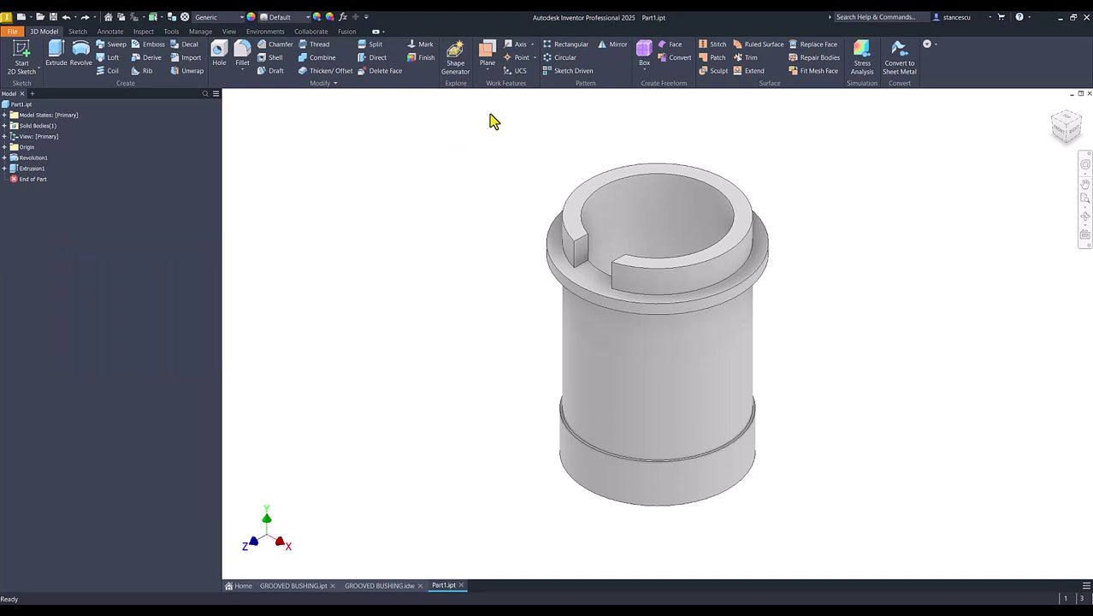
pyautogui.click(486, 54)
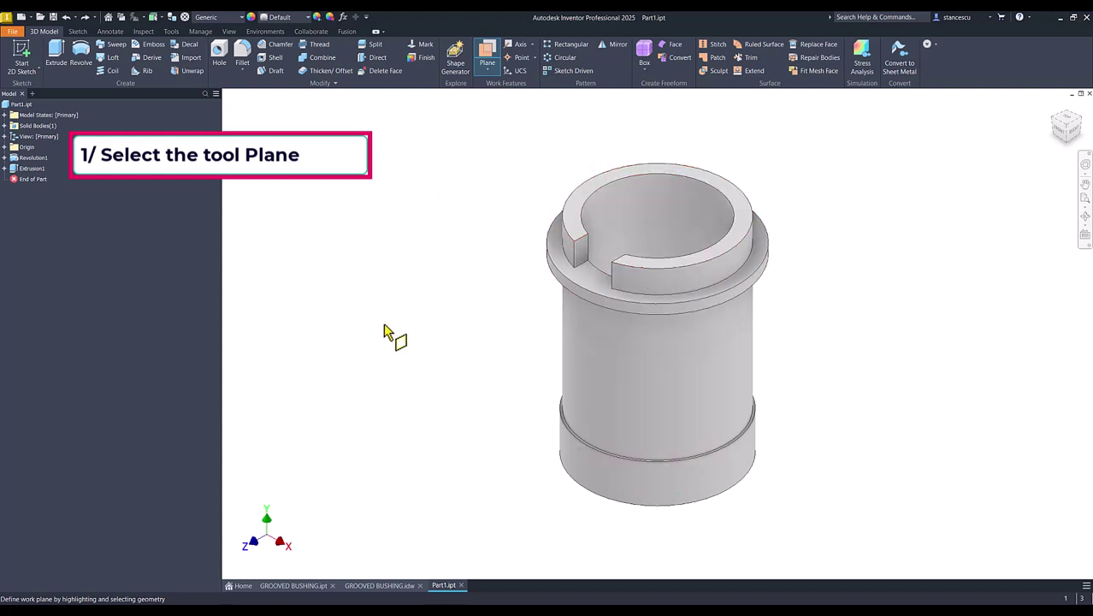
# Step: Drag an offset work plane down from the top ring face, checking the drawing for its depth
pyautogui.click(488, 68)
pyautogui.click(78, 32)
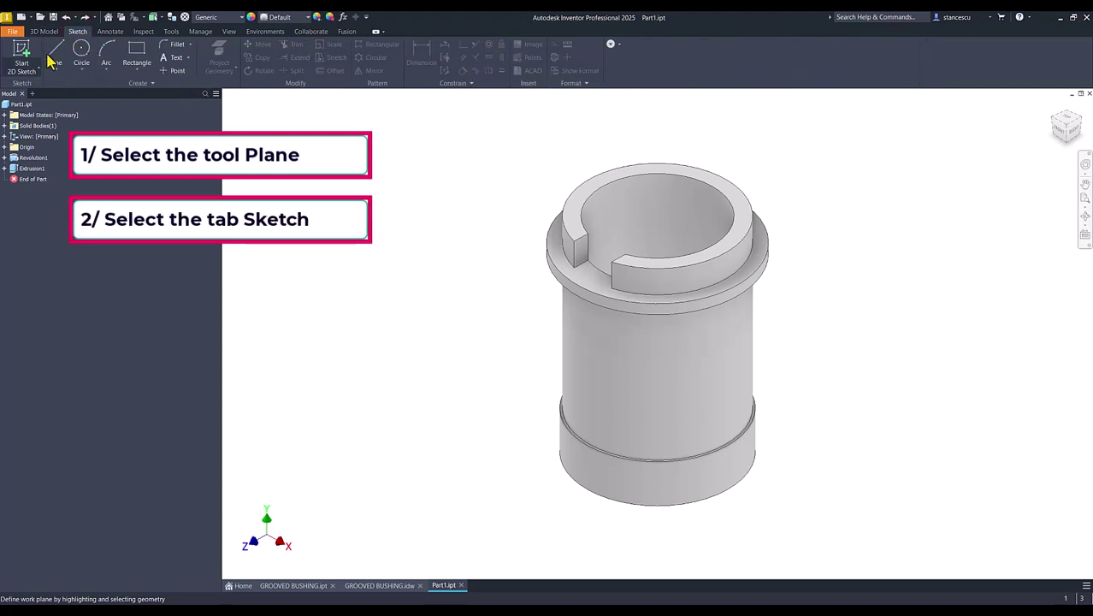
pyautogui.click(55, 58)
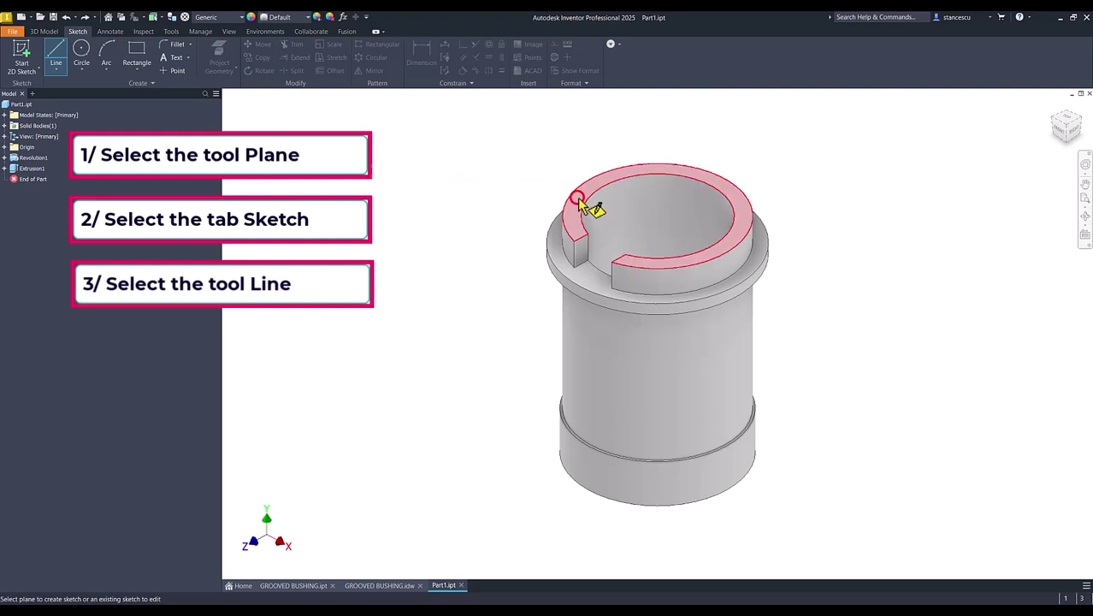
pyautogui.moveTo(578, 202); pyautogui.dragTo(576, 296)
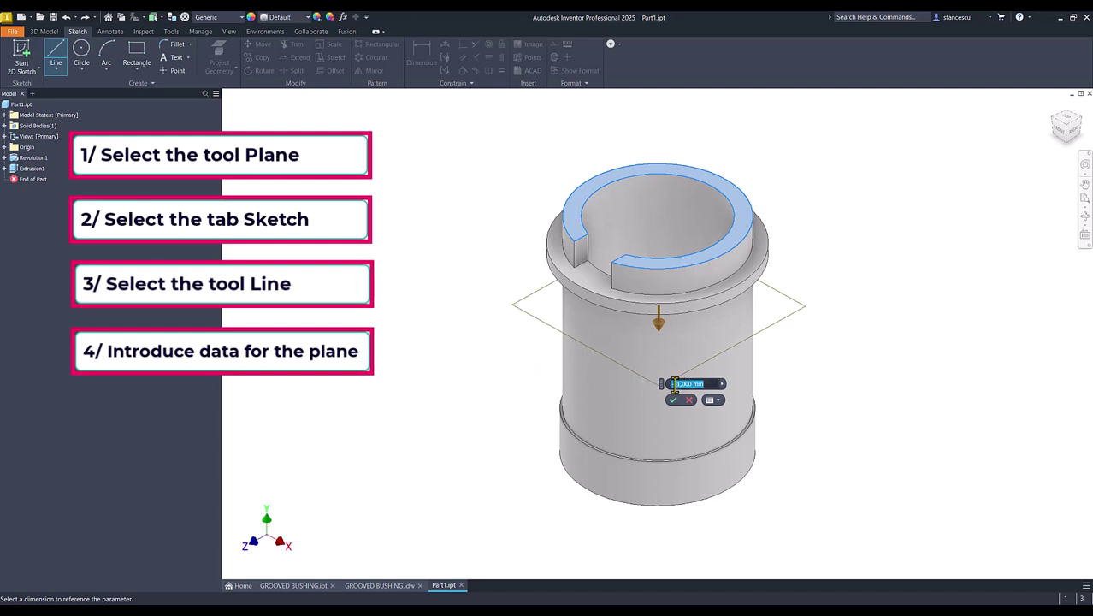
pyautogui.click(395, 584)
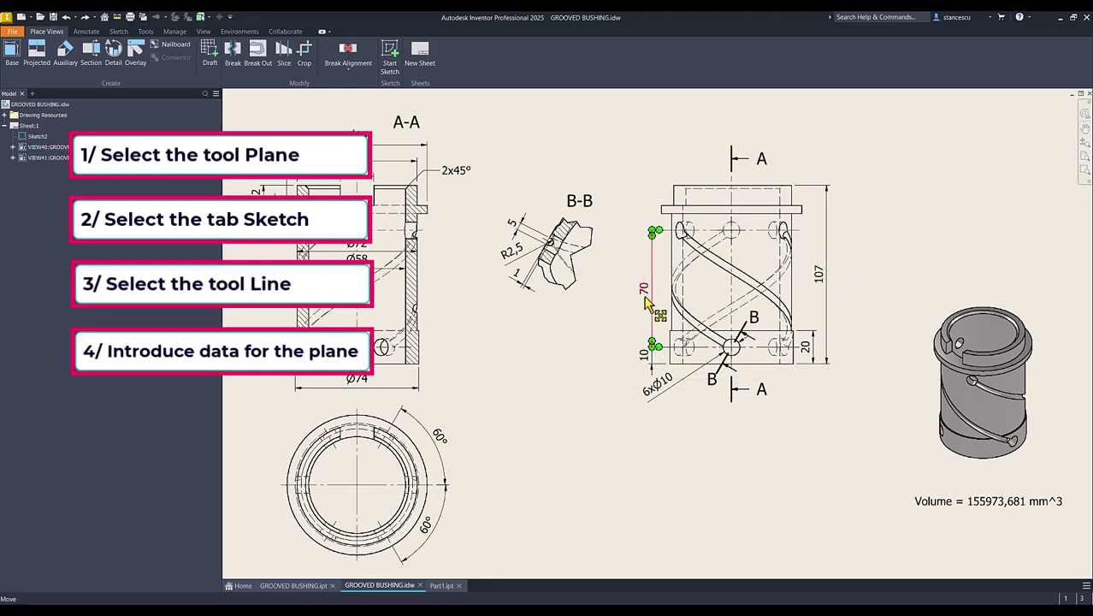
pyautogui.click(441, 585)
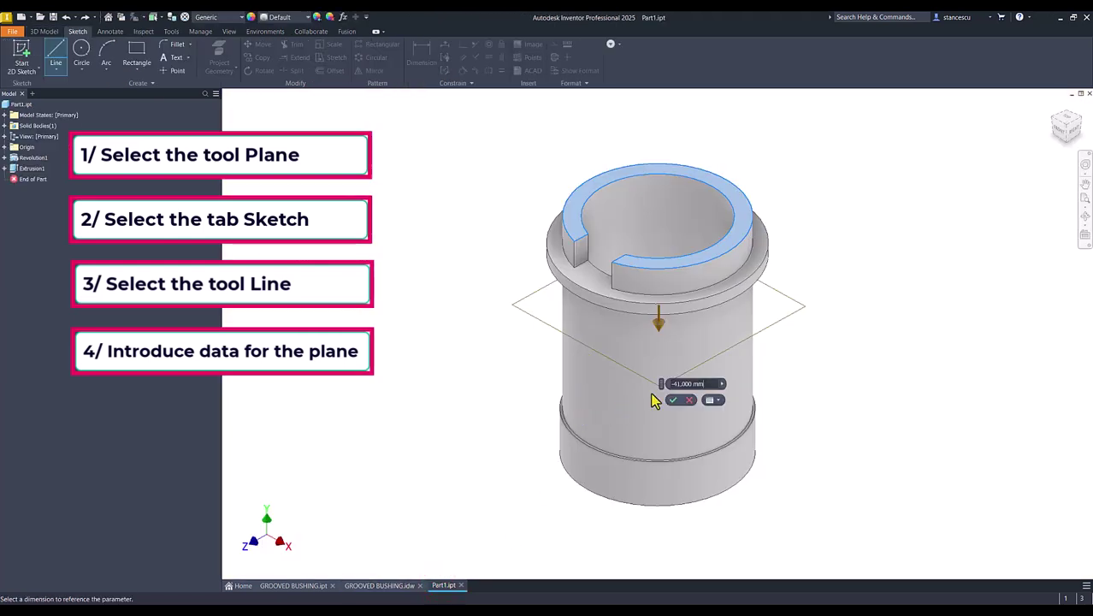
# Step: Set the plane offset to -(107-70-10), accept it, and start Sketch3 on Work Plane1
pyautogui.click(704, 384)
pyautogui.press('BackSpace')
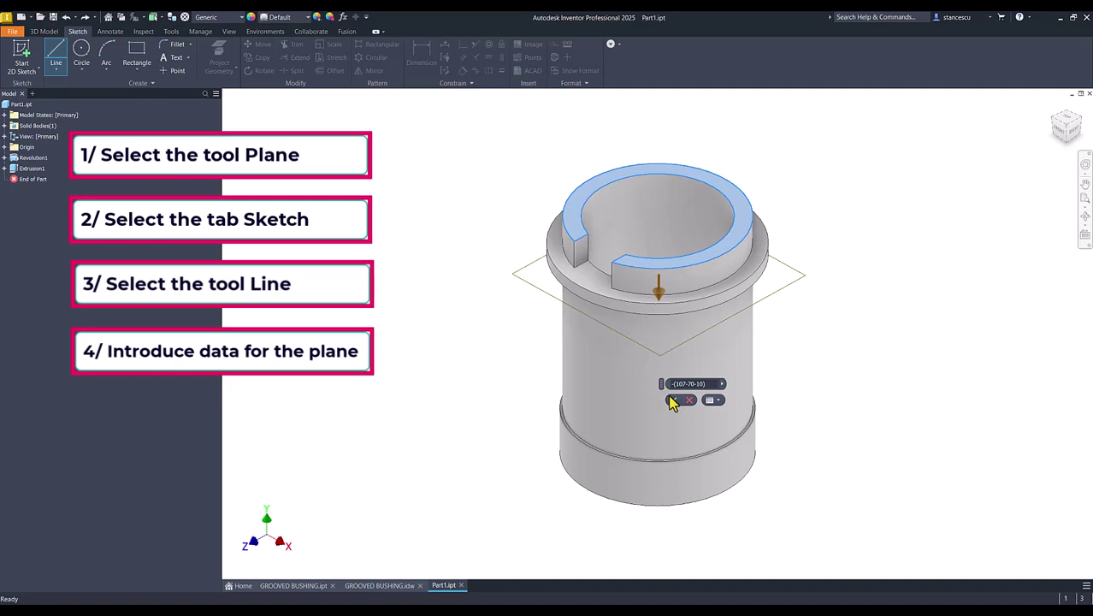
pyautogui.click(673, 401)
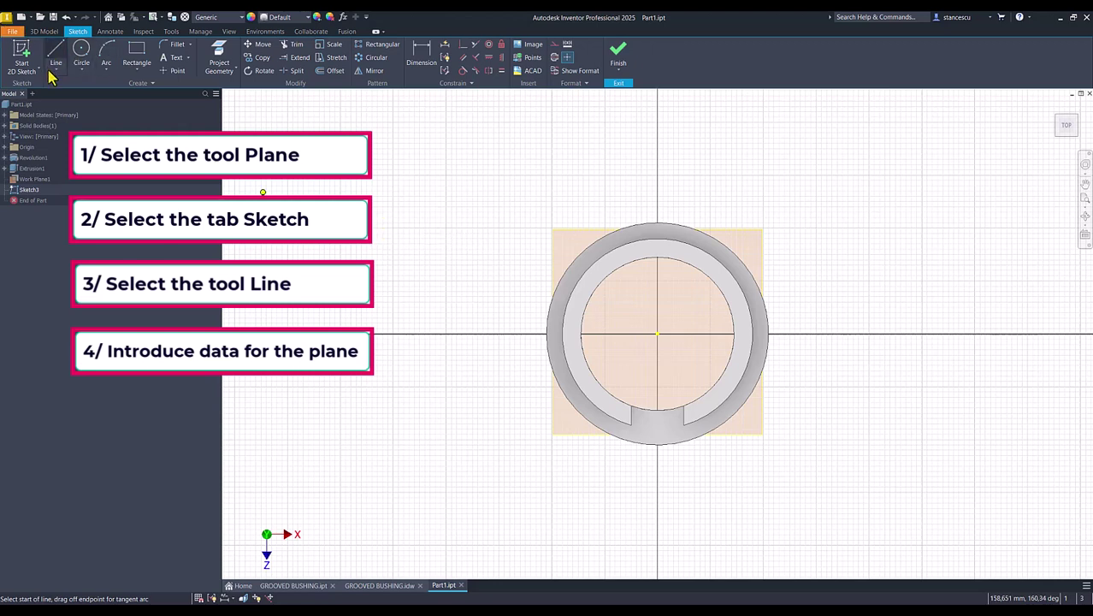
# Step: Slice the graphics with F7 and project the ring outline into Sketch3
pyautogui.press('F7')
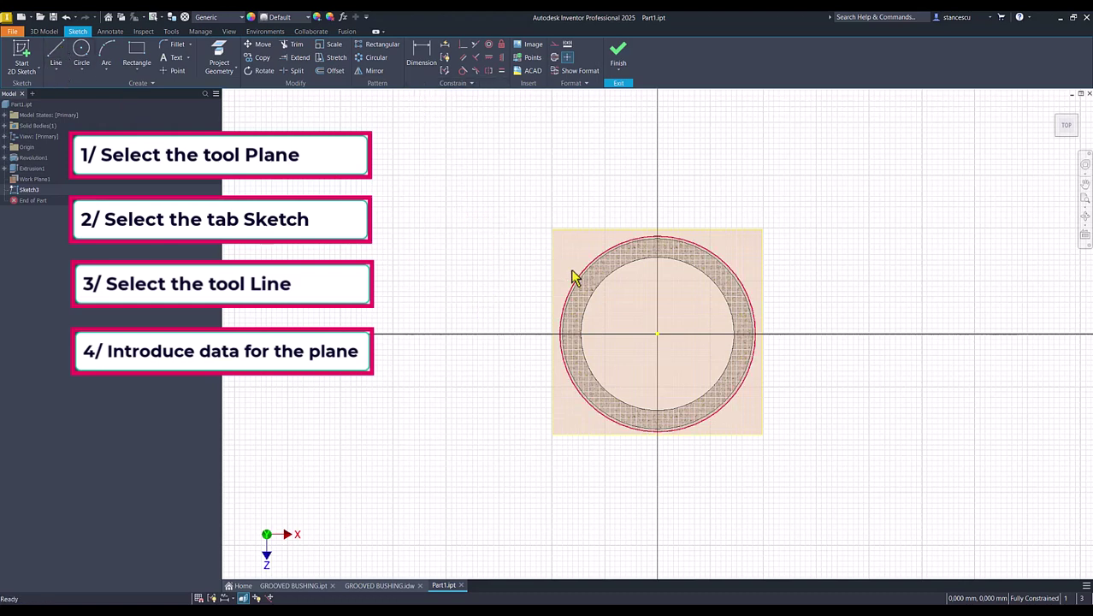
pyautogui.click(219, 57)
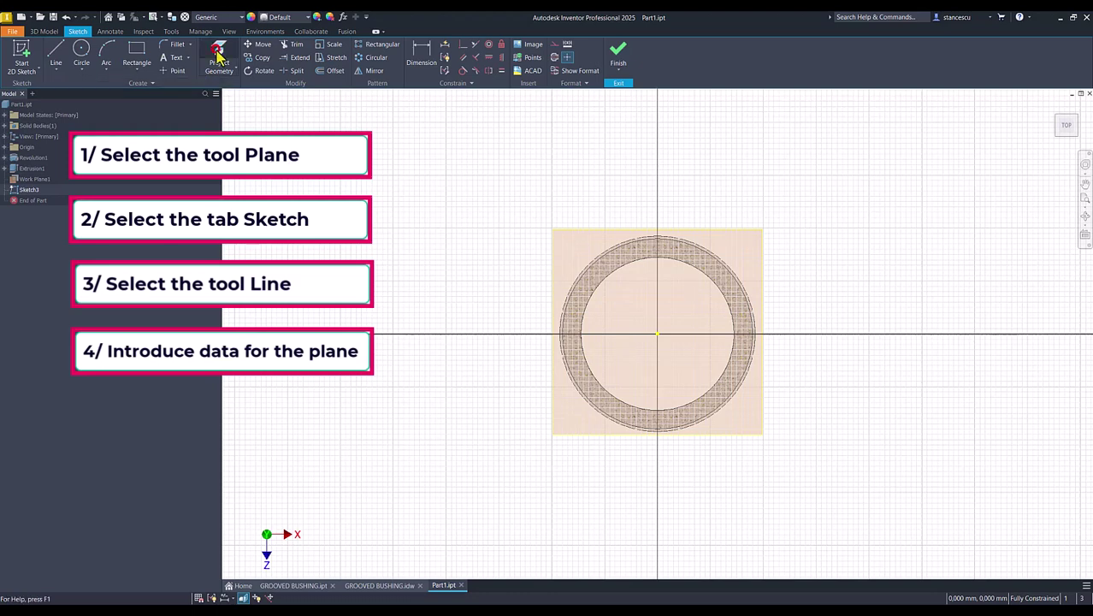
pyautogui.click(577, 382)
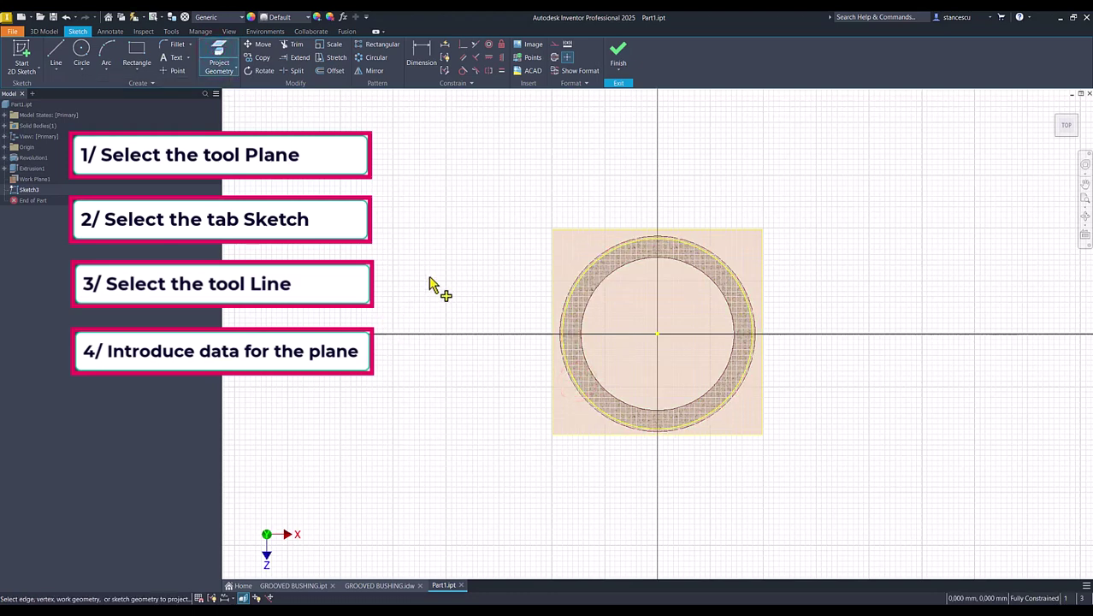
# Step: Draw a line from the ring centre at 60° and finish the sketch
pyautogui.click(56, 53)
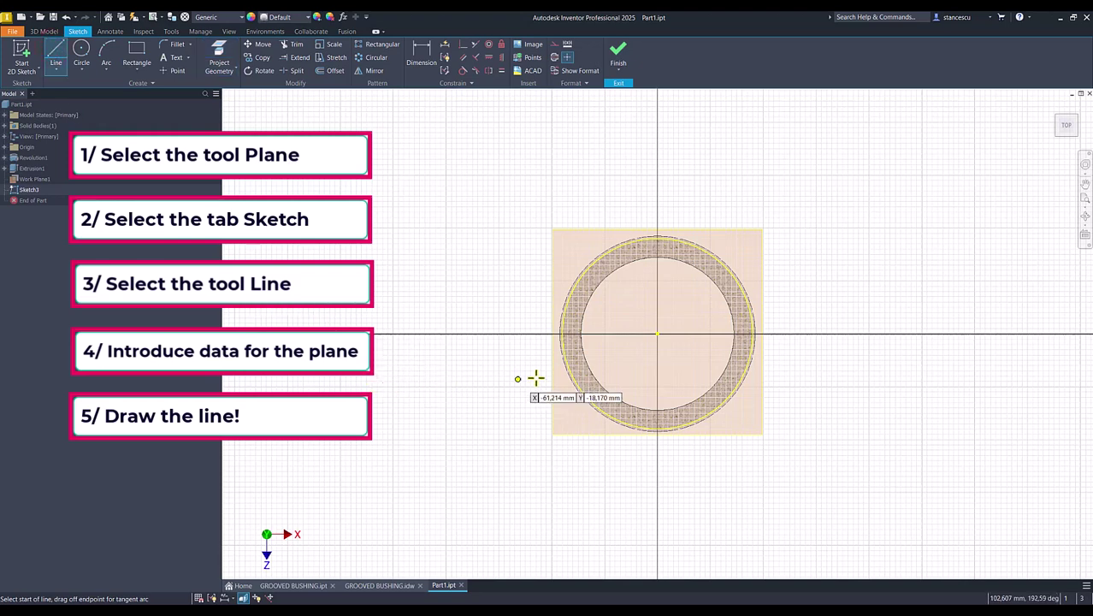
pyautogui.click(656, 334)
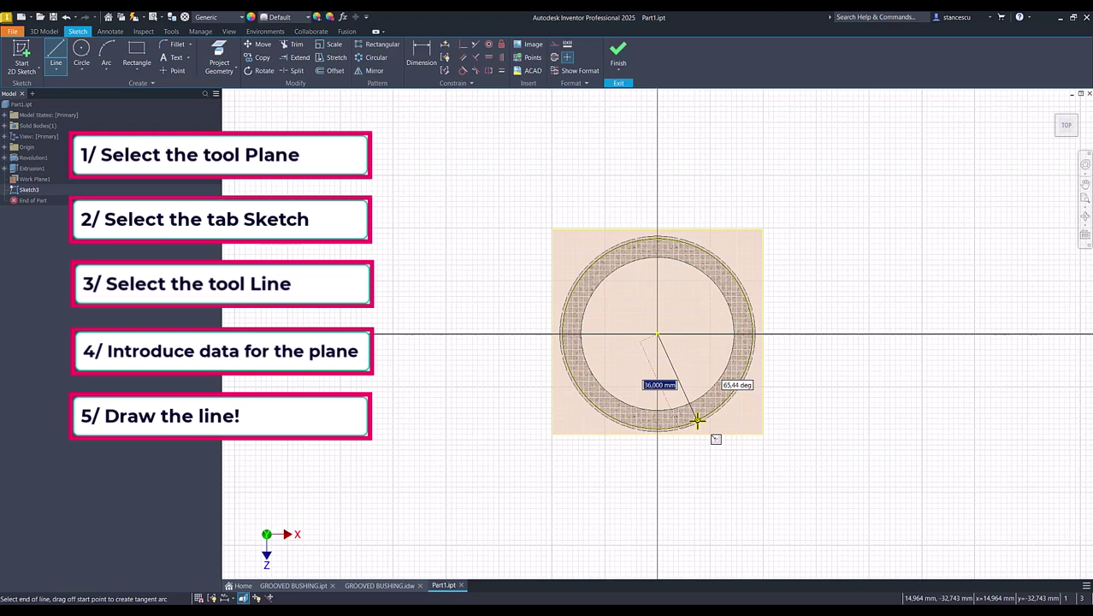
pyautogui.press('Tab')
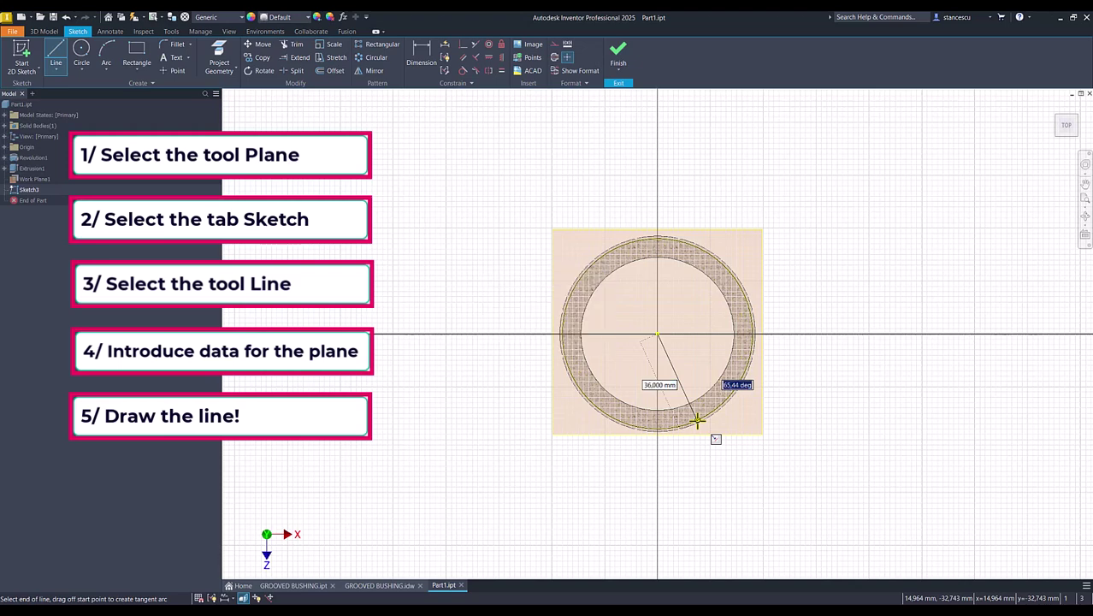
pyautogui.write('60')
pyautogui.press('Return')
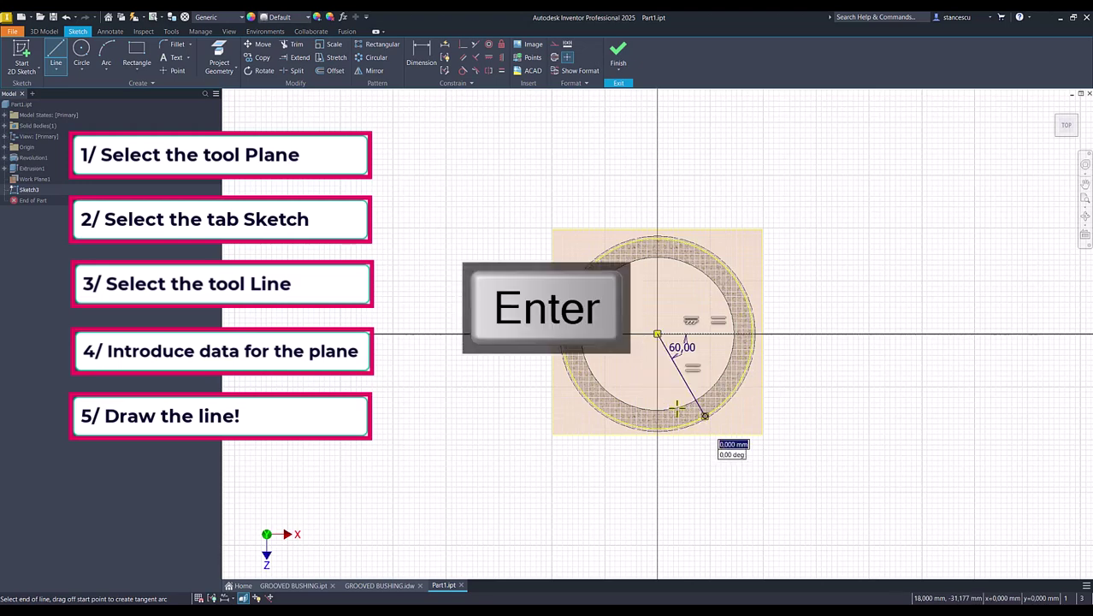
pyautogui.click(618, 53)
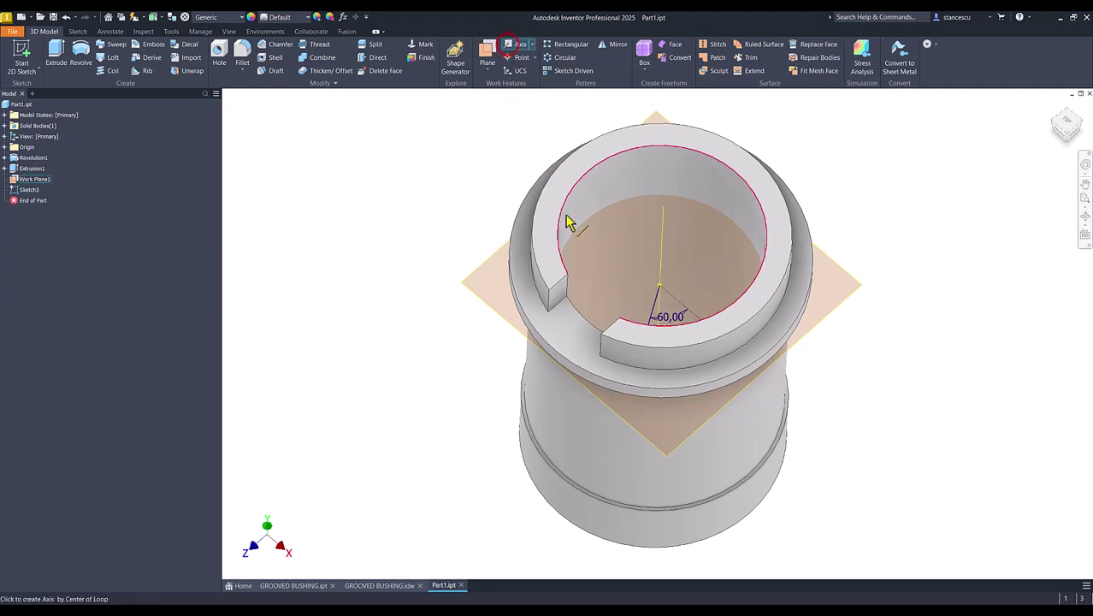
# Step: Create a work axis on the 60° line and Work Point1 where it meets the outer cylinder
pyautogui.click(517, 44)
pyautogui.click(643, 299)
pyautogui.press('F6')
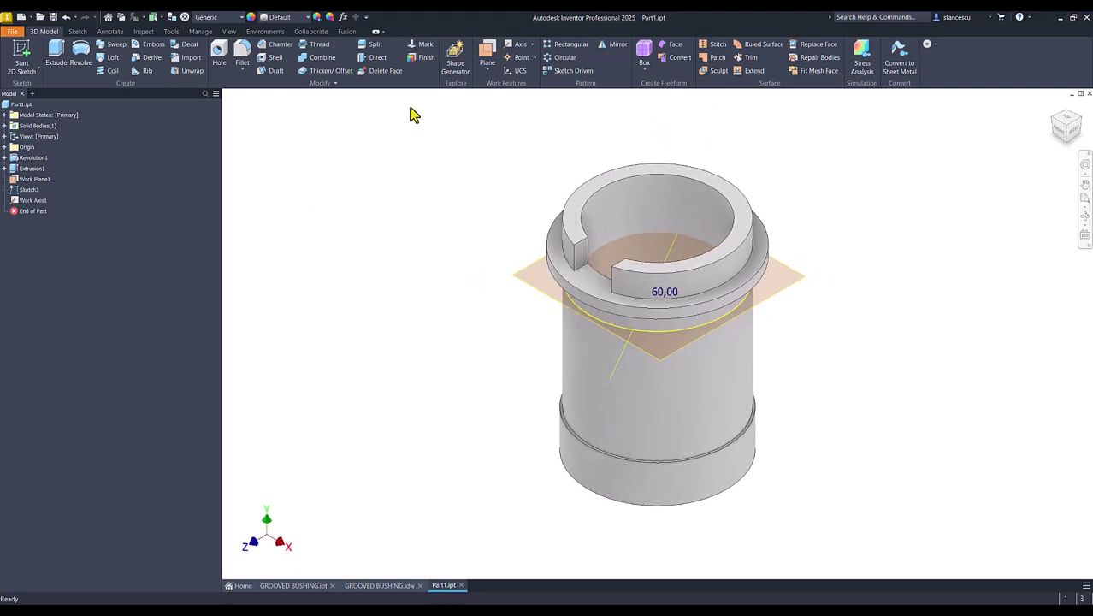
pyautogui.click(518, 57)
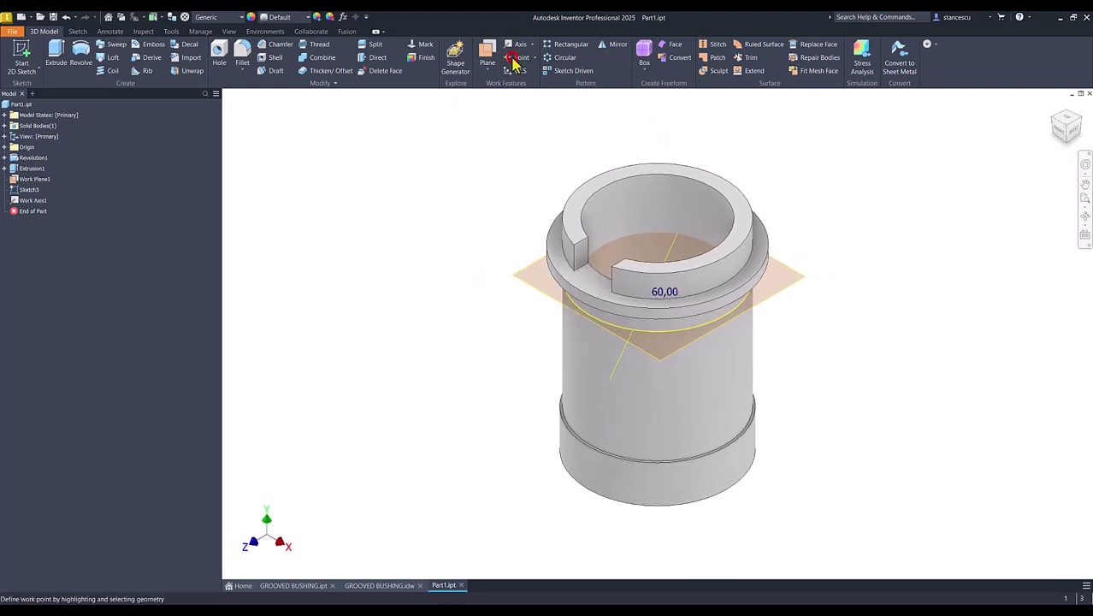
pyautogui.click(620, 368)
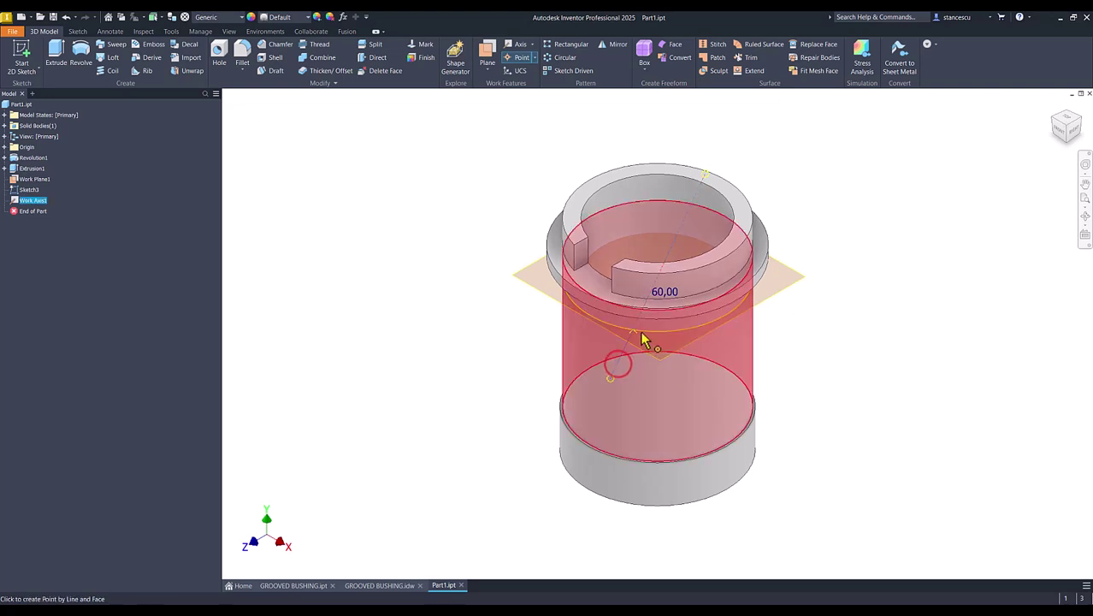
pyautogui.click(633, 336)
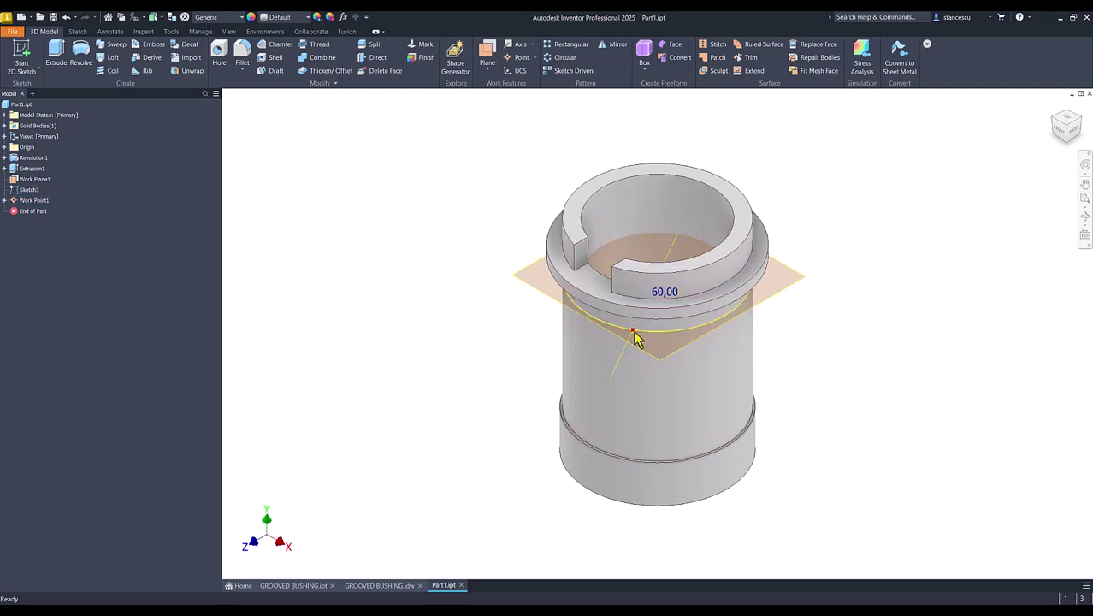
pyautogui.click(456, 346)
# Step: Drill a 10 mm hole at Work Point1 along the axis, ending at the bore's inner face
pyautogui.click(219, 53)
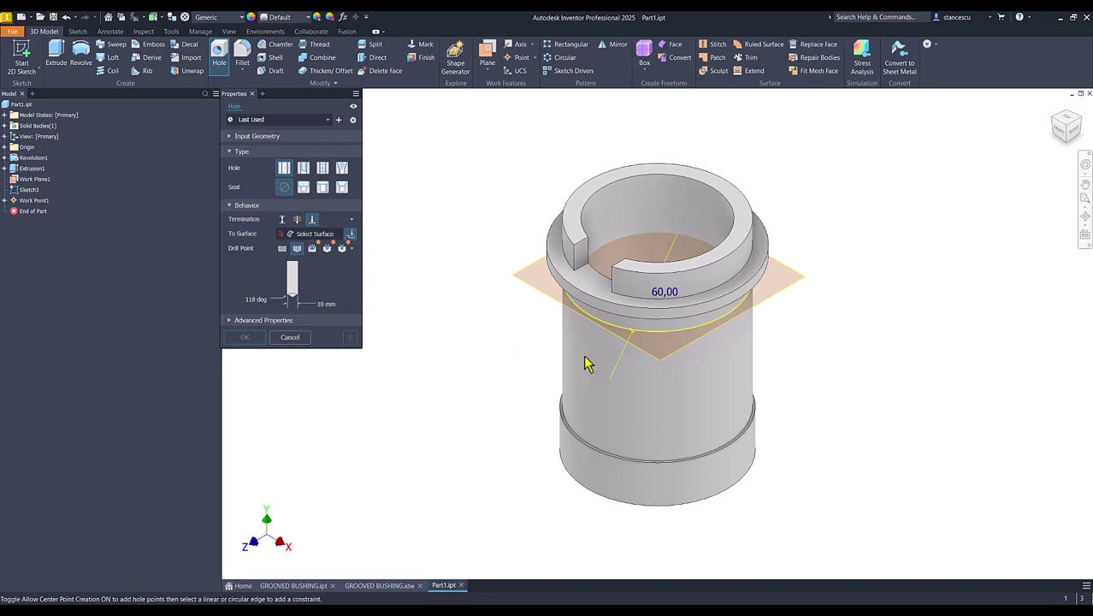
pyautogui.click(634, 333)
pyautogui.click(626, 357)
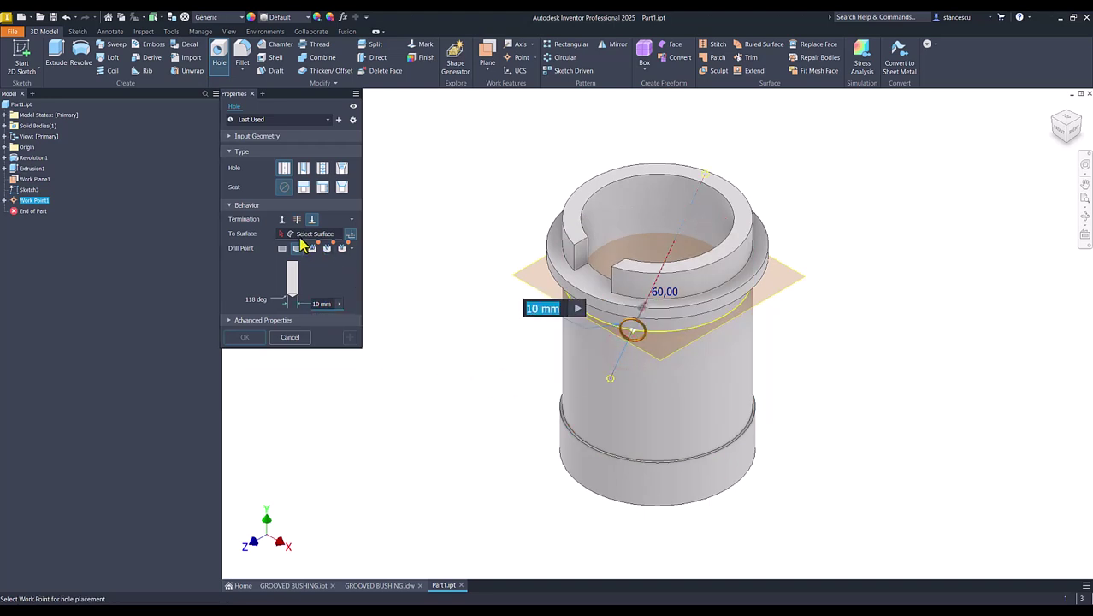
pyautogui.click(294, 236)
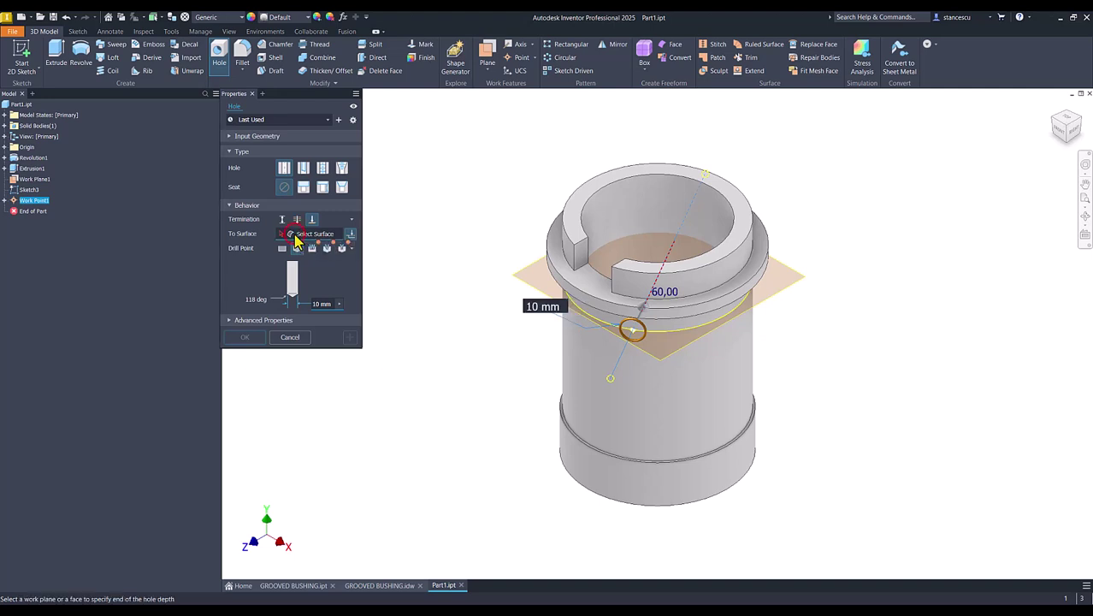
pyautogui.click(640, 203)
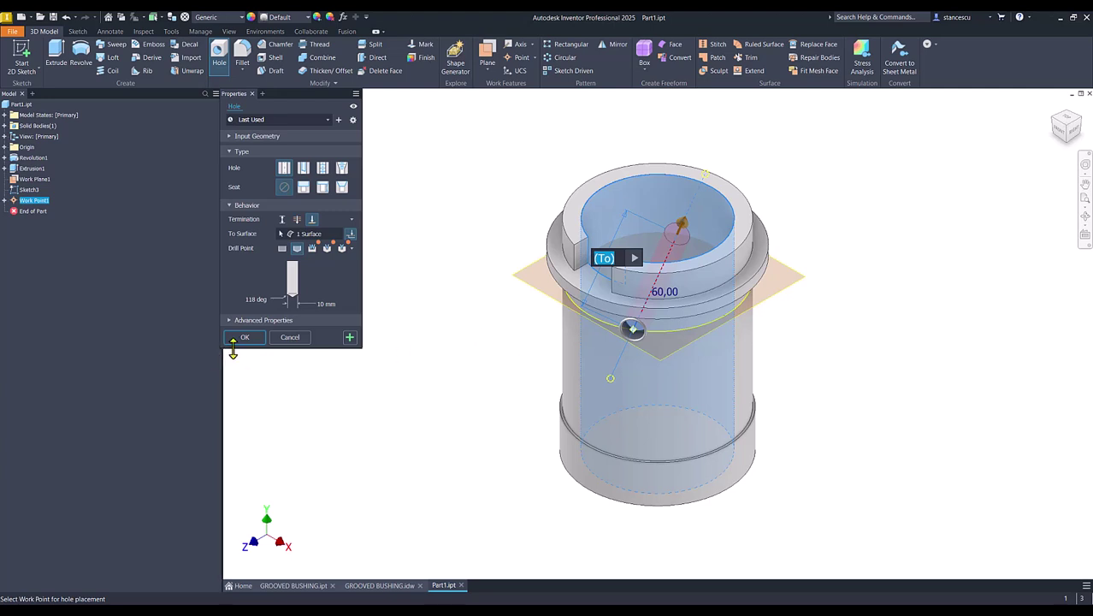
pyautogui.click(244, 338)
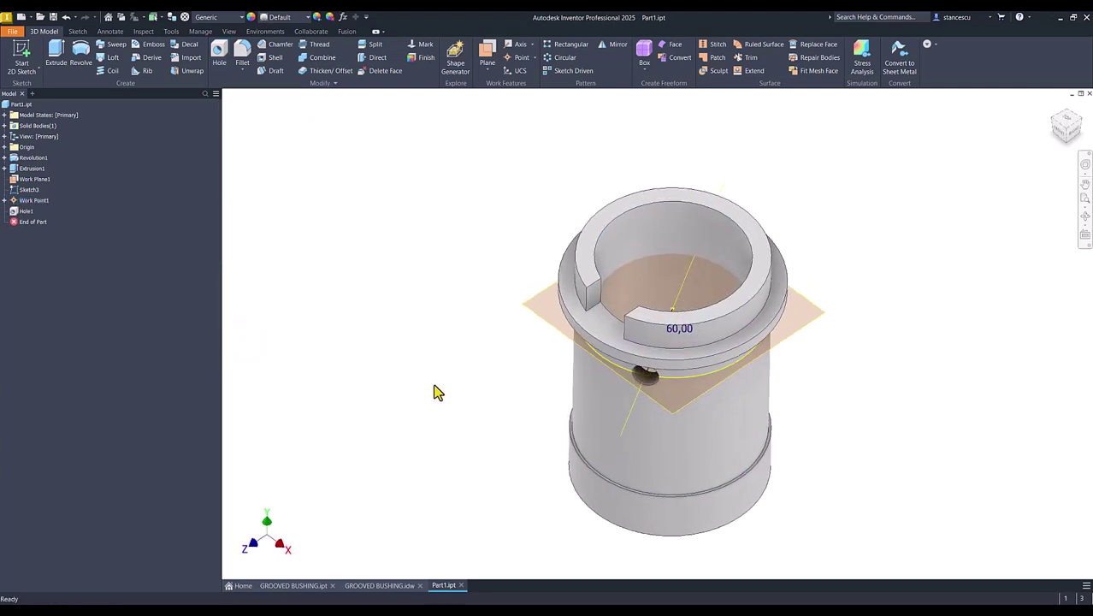
# Step: Hide the work plane, sketch, work point and work axis
pyautogui.press('F6')
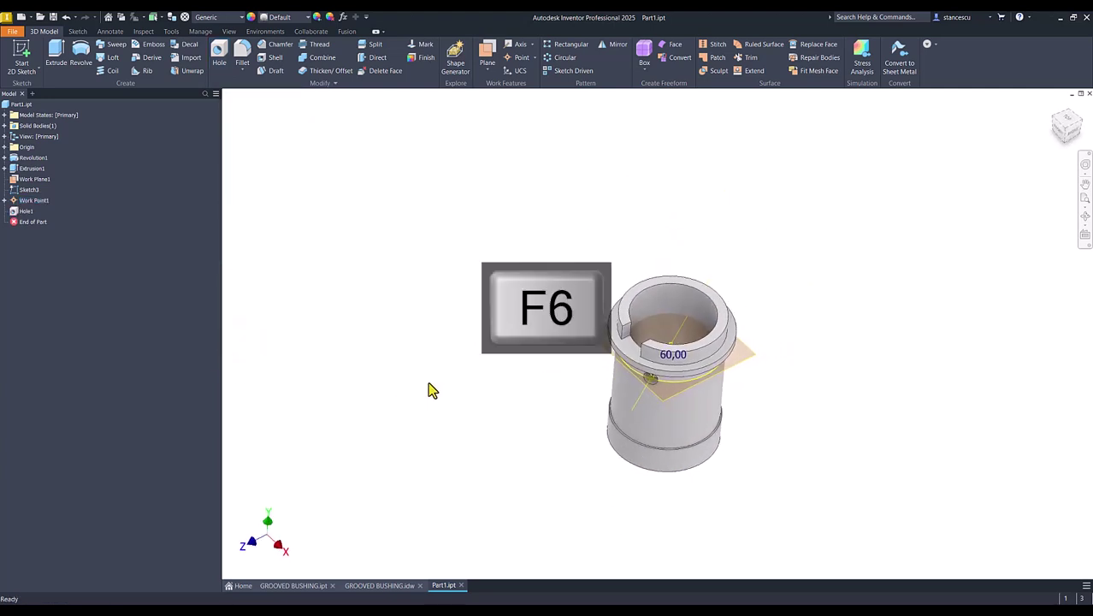
pyautogui.click(12, 180)
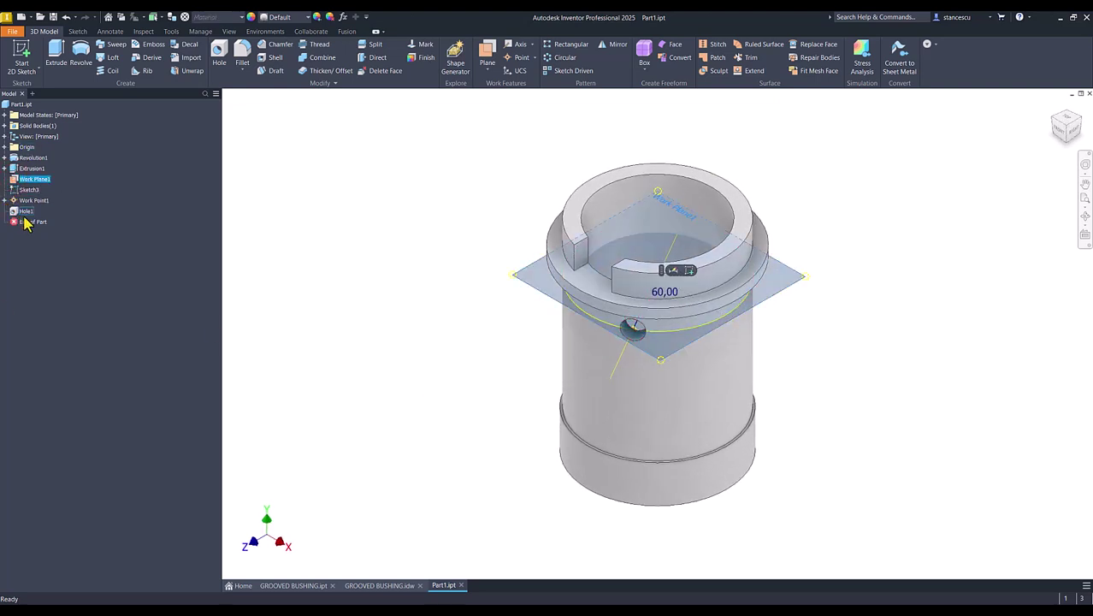
pyautogui.keyDown('ctrl'); pyautogui.click(24, 189); pyautogui.keyUp('ctrl')
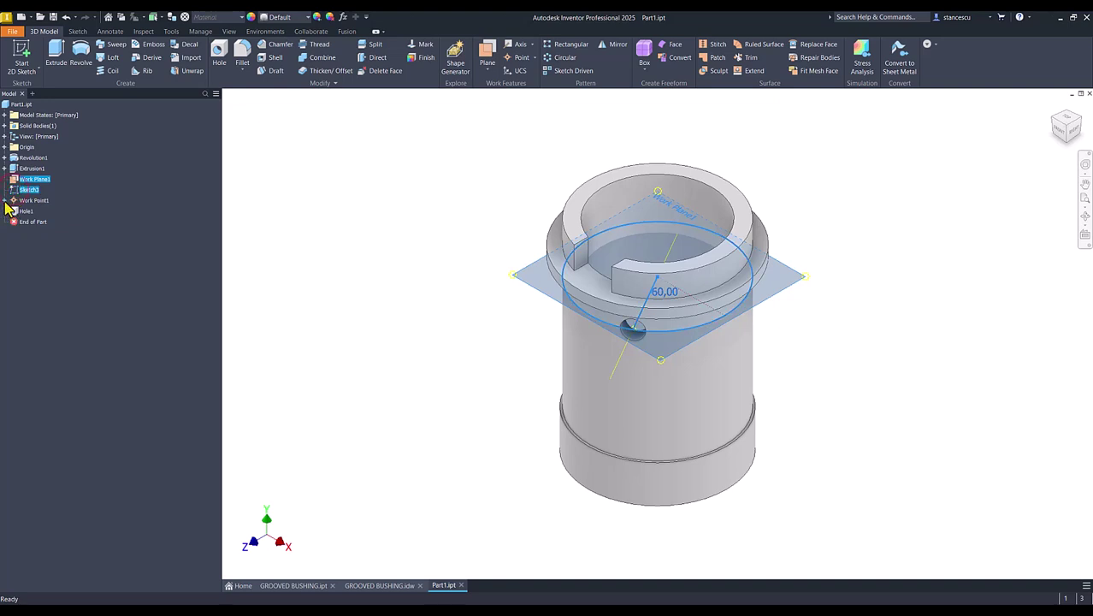
pyautogui.click(5, 201)
pyautogui.keyDown('ctrl'); pyautogui.click(14, 202); pyautogui.keyUp('ctrl')
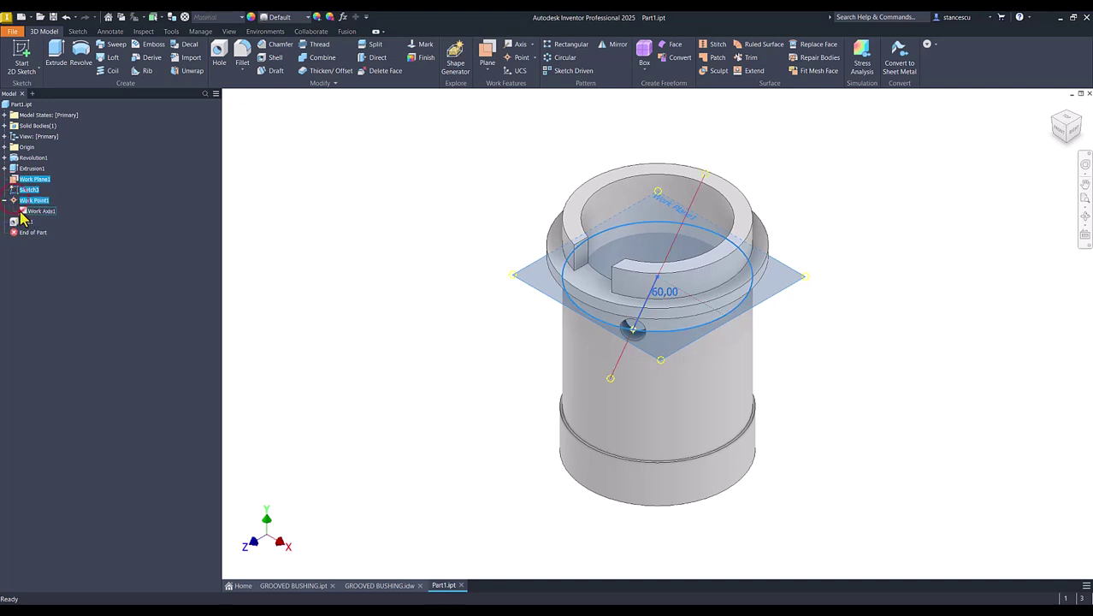
pyautogui.rightClick(21, 210)
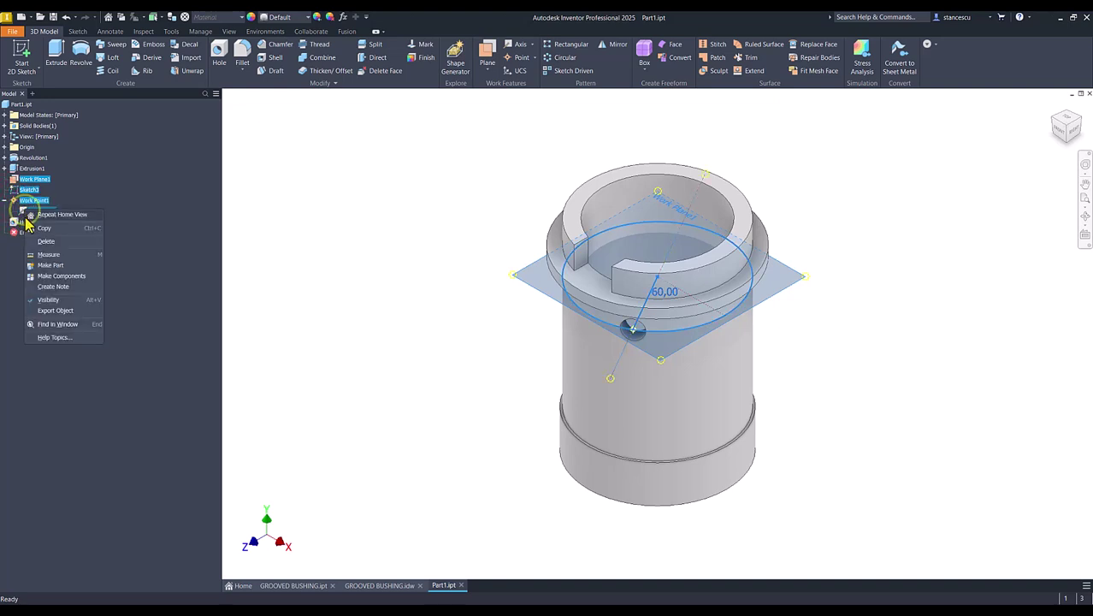
pyautogui.click(56, 301)
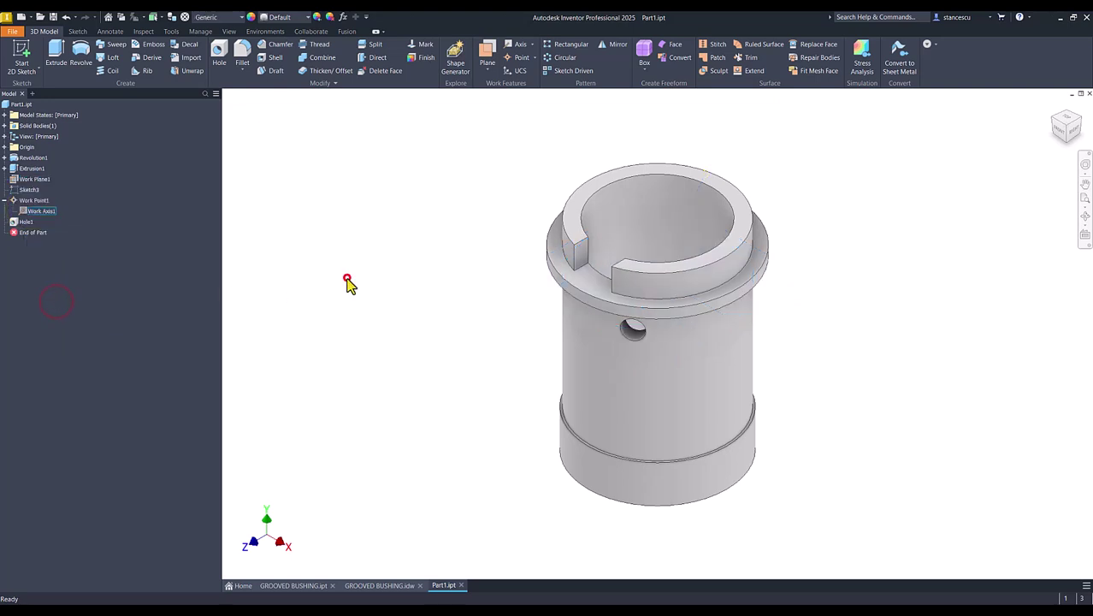
pyautogui.press('F6')
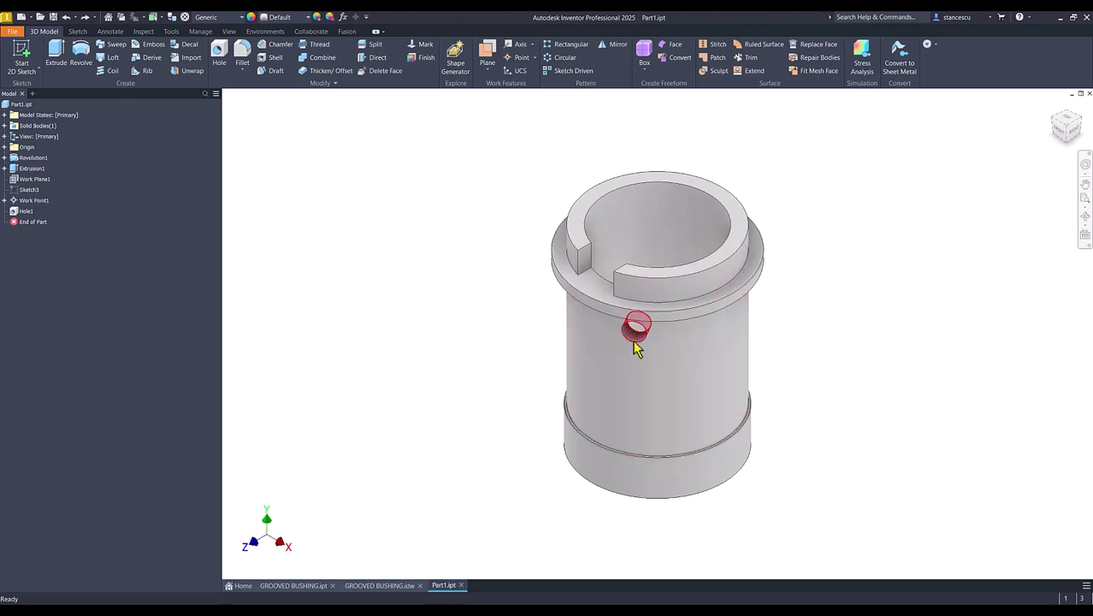
pyautogui.click(301, 587)
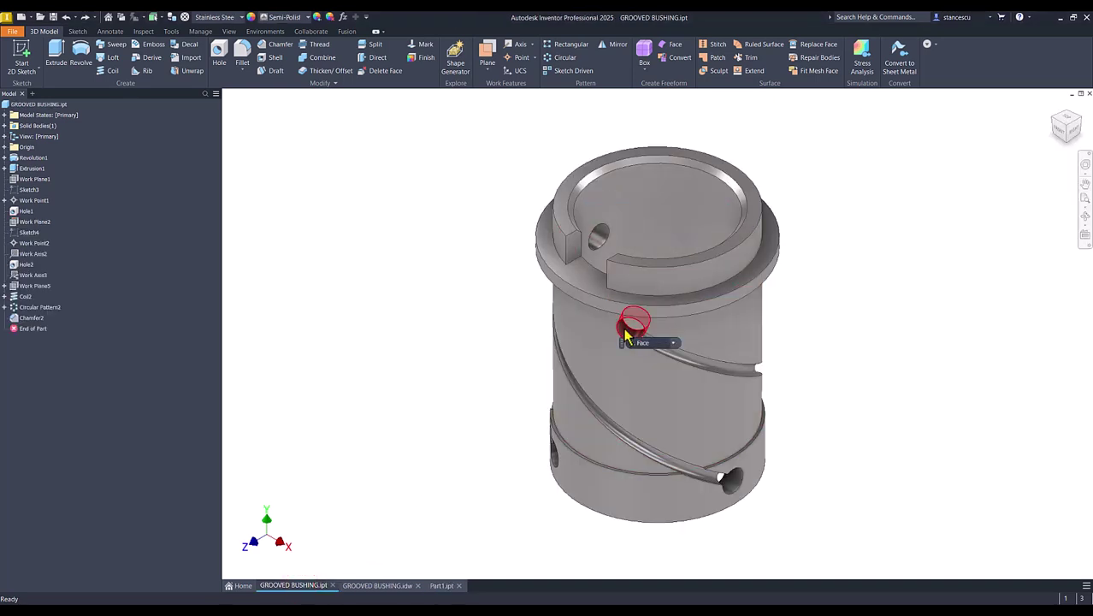
pyautogui.keyDown('shift'); pyautogui.moveTo(632, 344); pyautogui.dragTo(761, 237, button='middle'); pyautogui.keyUp('shift')
pyautogui.scroll(3, 516, 372)
pyautogui.press('F6')
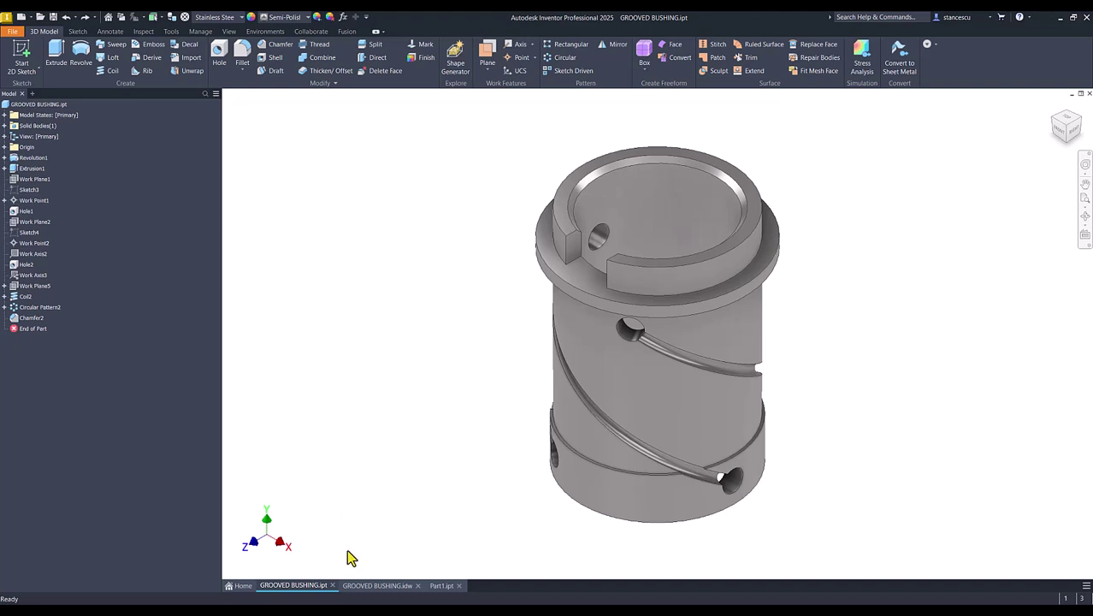
pyautogui.moveTo(382, 595)
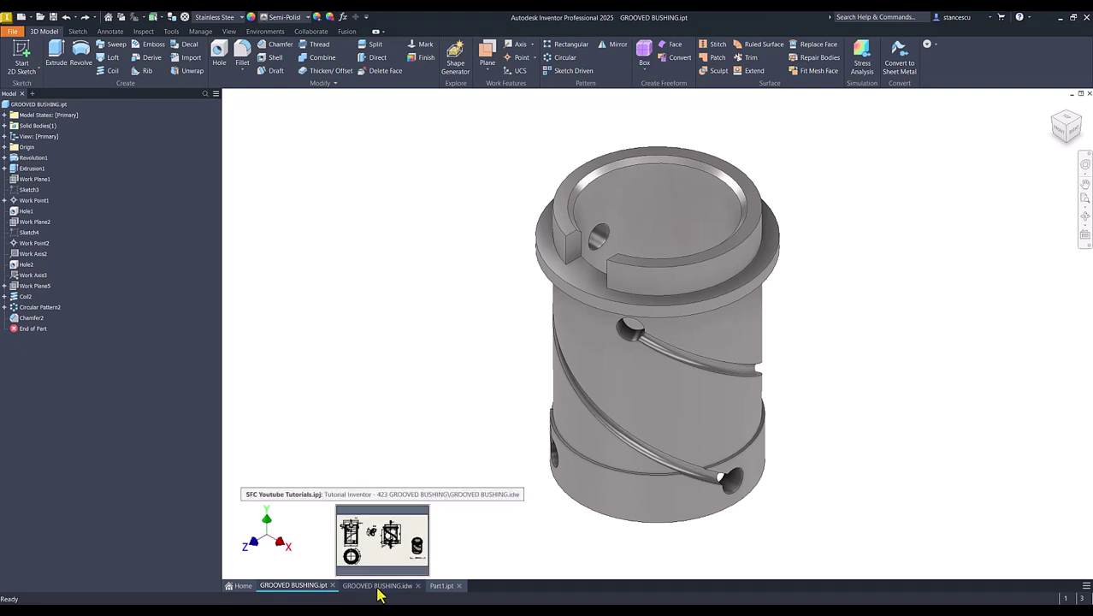
pyautogui.click(383, 590)
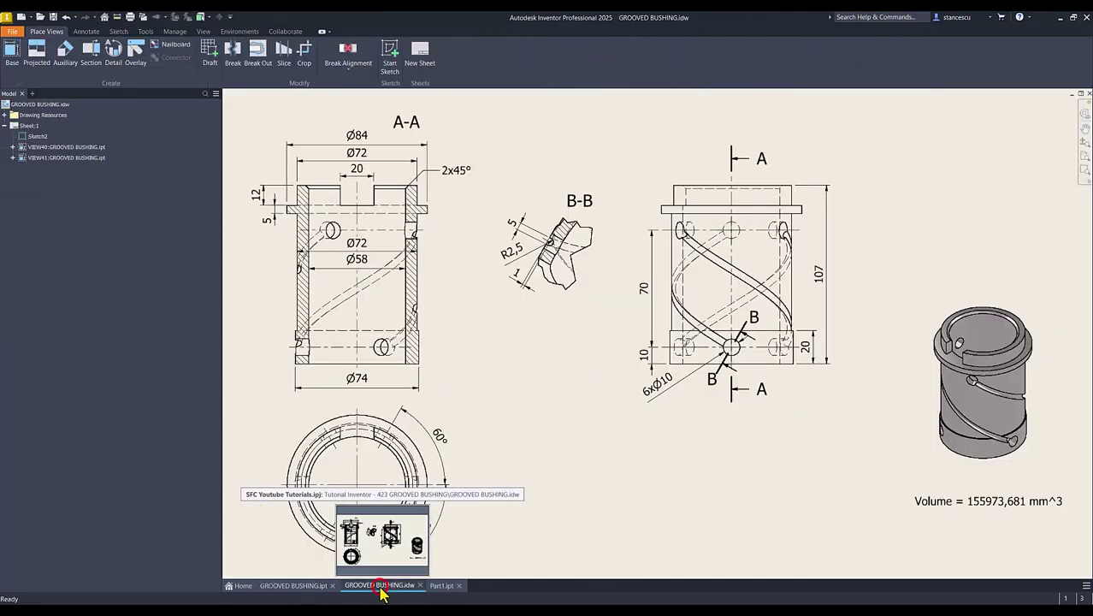
pyautogui.click(443, 587)
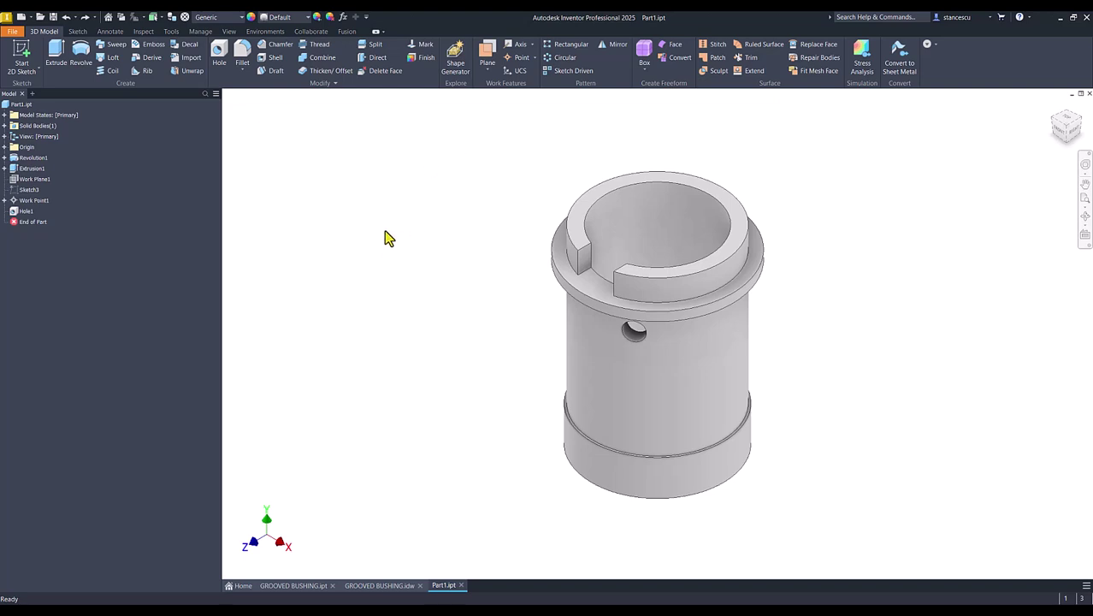
# Step: Create Work Plane3 offset -10 from the bottom end face and start Sketch5 on it
pyautogui.click(489, 62)
pyautogui.keyDown('shift'); pyautogui.moveTo(507, 495); pyautogui.dragTo(541, 473, button='middle'); pyautogui.keyUp('shift')
pyautogui.click(541, 456)
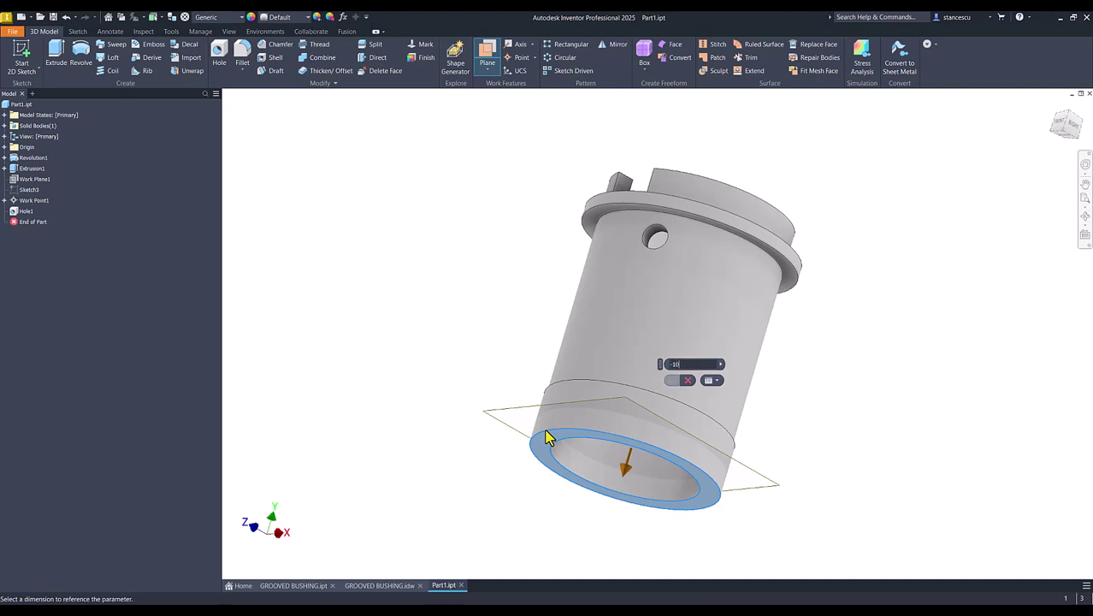
pyautogui.write('-10')
pyautogui.press('Return')
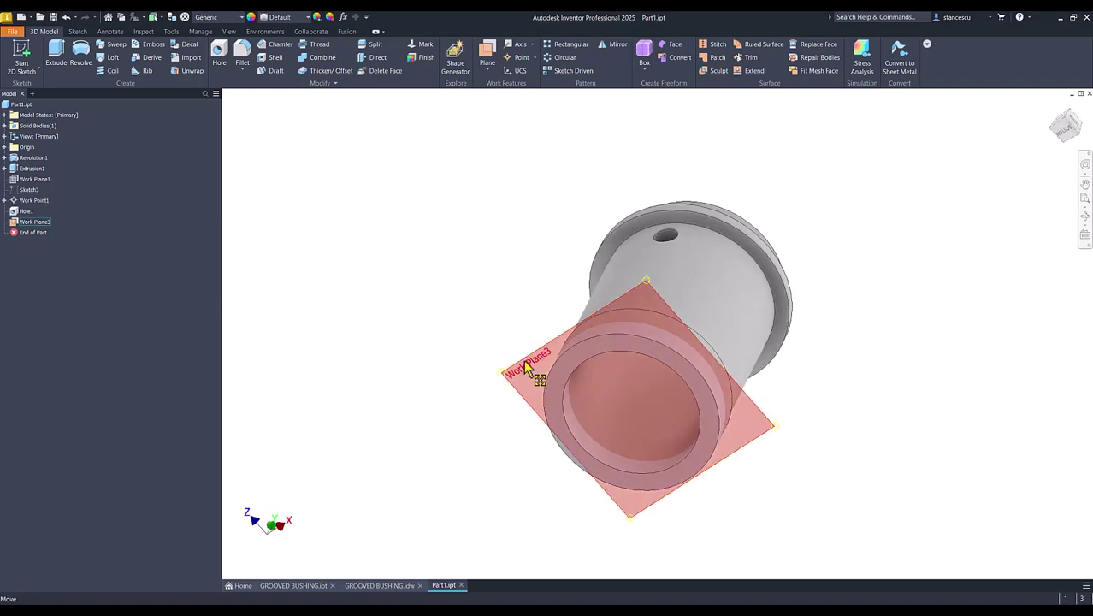
pyautogui.click(525, 365)
pyautogui.click(549, 354)
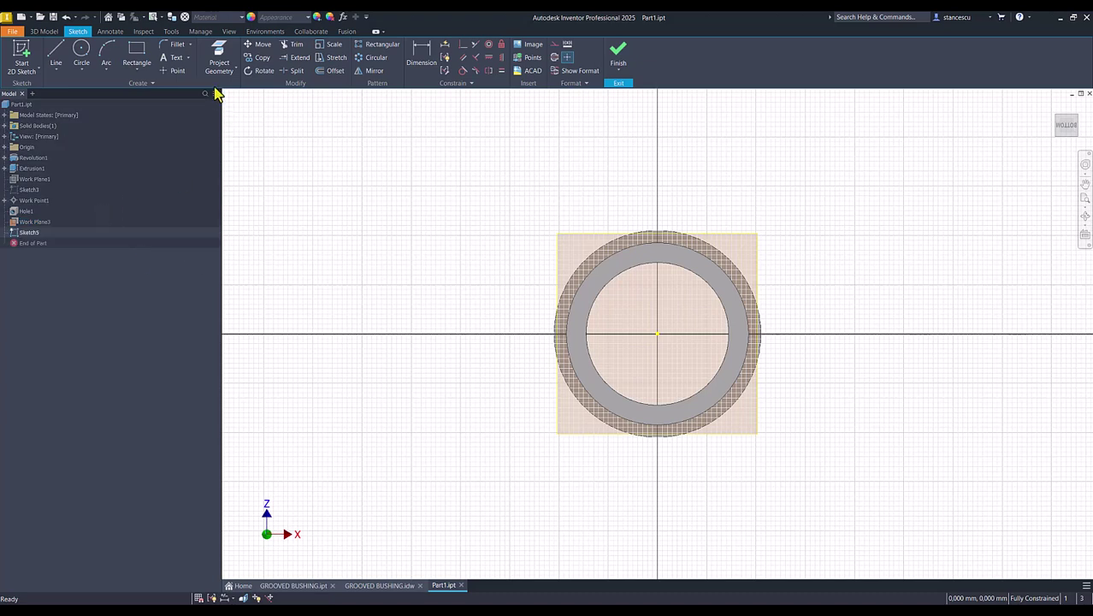
# Step: Project Work Axis1 into Sketch5 as a centre line and finish the sketch
pyautogui.click(219, 55)
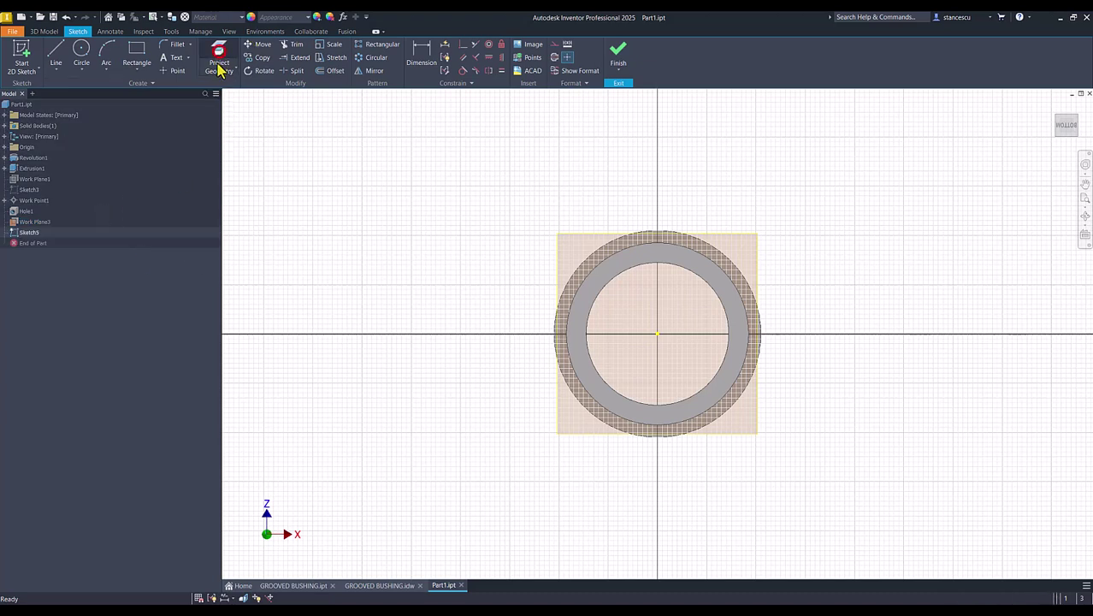
pyautogui.click(5, 200)
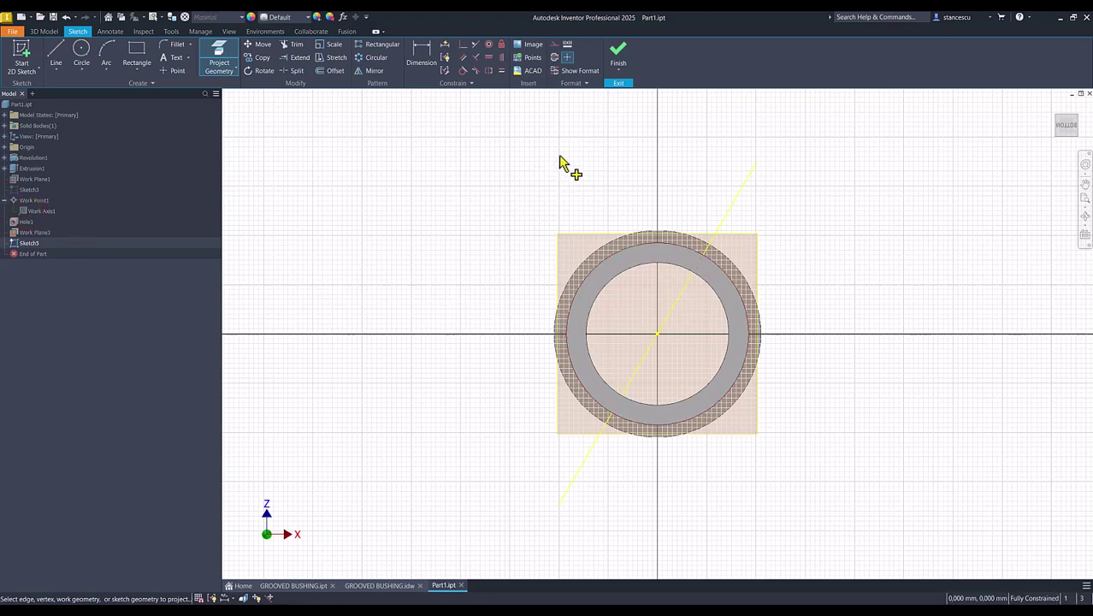
pyautogui.click(613, 53)
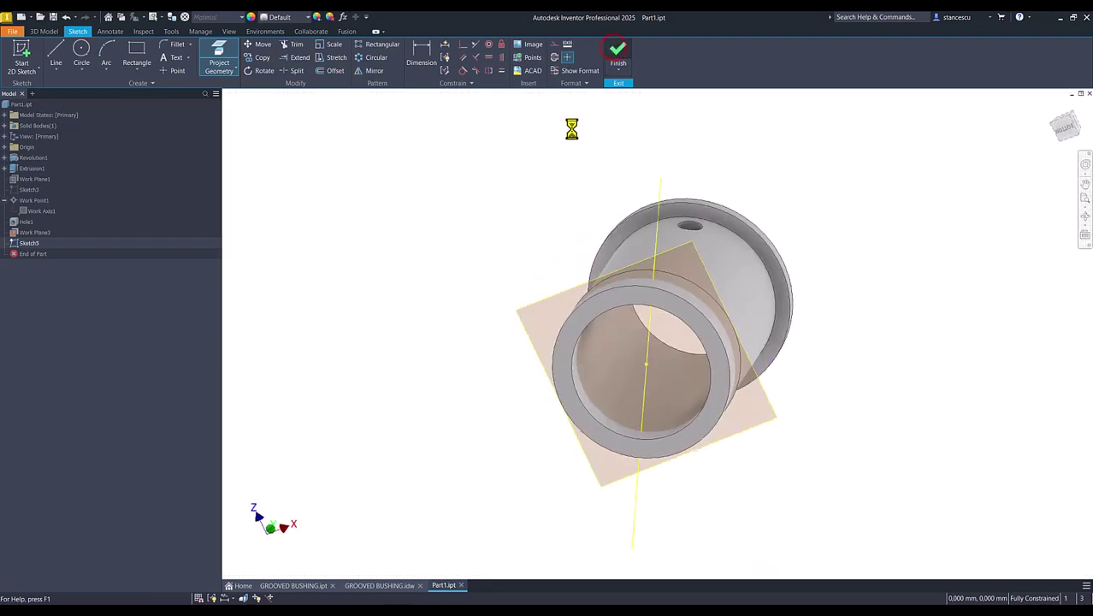
# Step: Hide Work Plane3 and create Work Axis2 along the Sketch5 line
pyautogui.rightClick(521, 374)
pyautogui.click(476, 369)
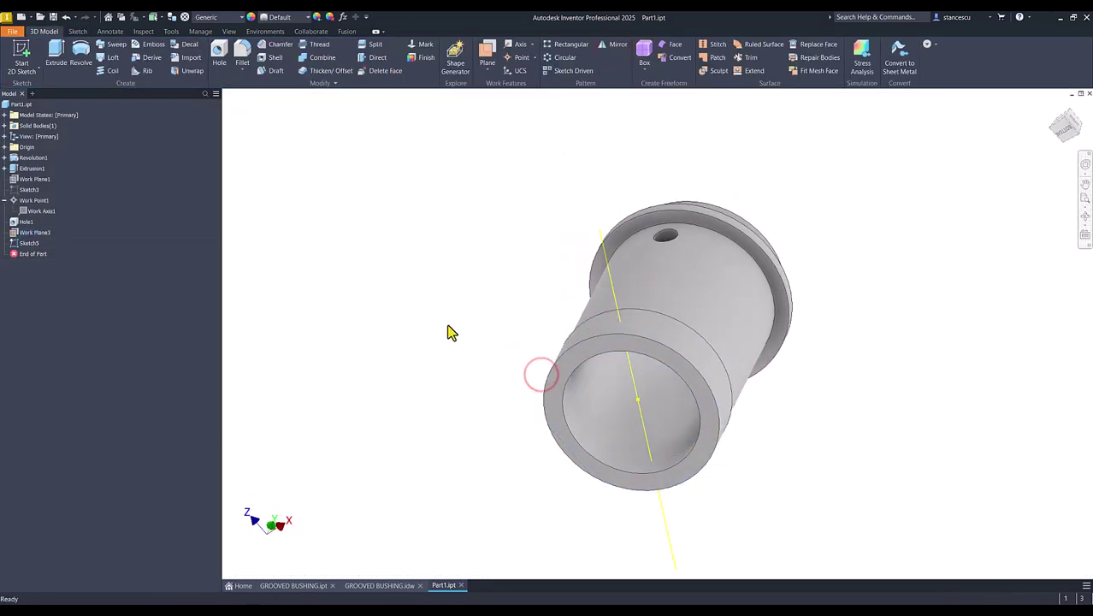
pyautogui.press('F5')
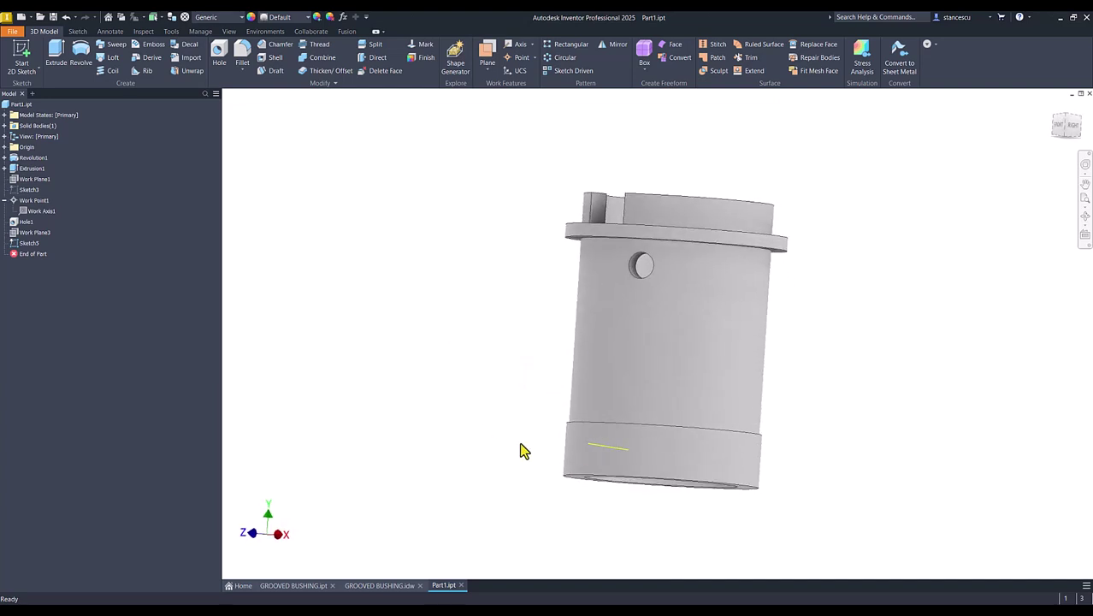
pyautogui.keyDown('shift'); pyautogui.moveTo(564, 452); pyautogui.dragTo(588, 474, button='middle'); pyautogui.keyUp('shift')
pyautogui.click(598, 471)
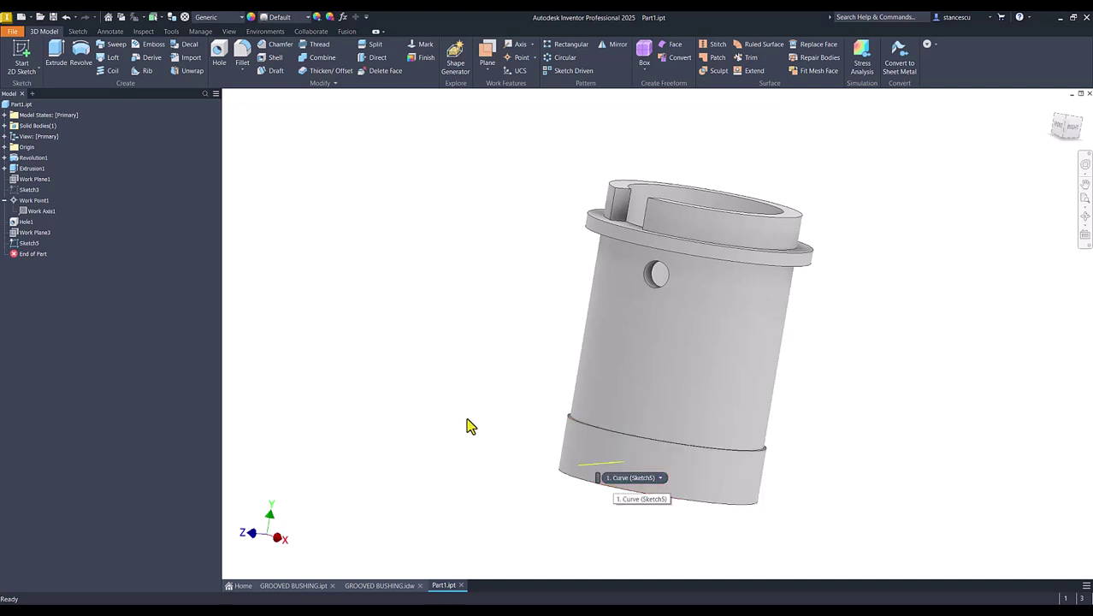
pyautogui.click(518, 46)
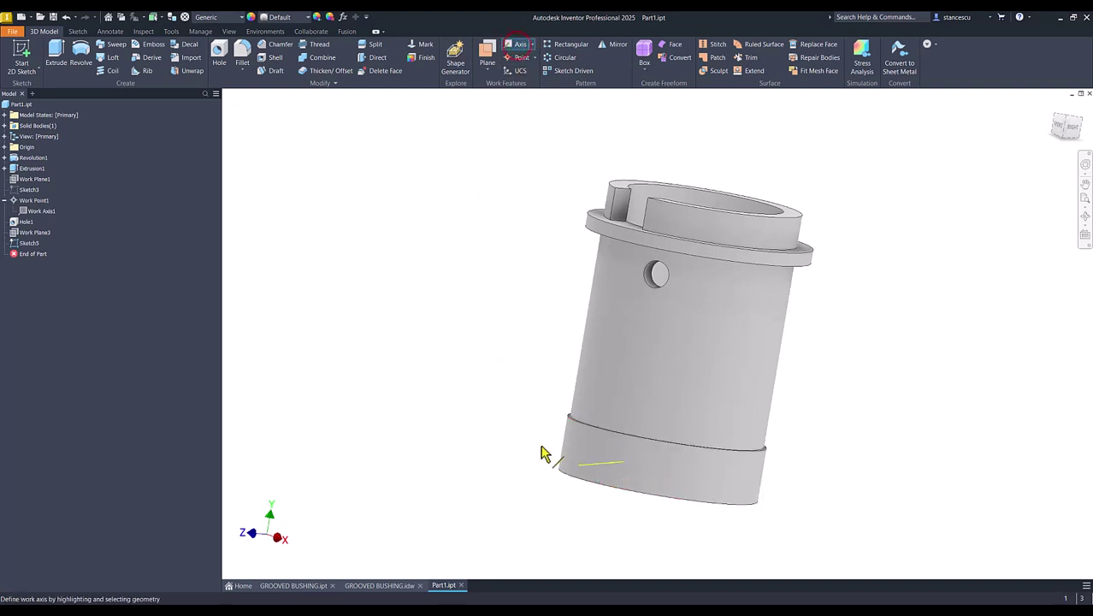
pyautogui.click(594, 462)
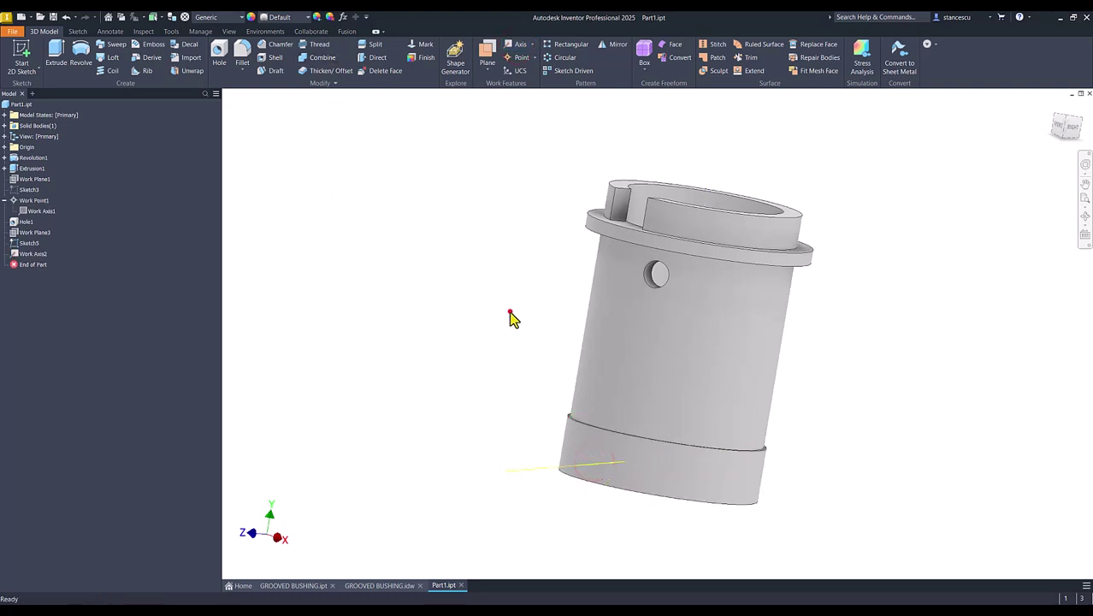
# Step: Add Work Point3 where Work Axis2 meets the bushing's lower outer wall
pyautogui.press('F6')
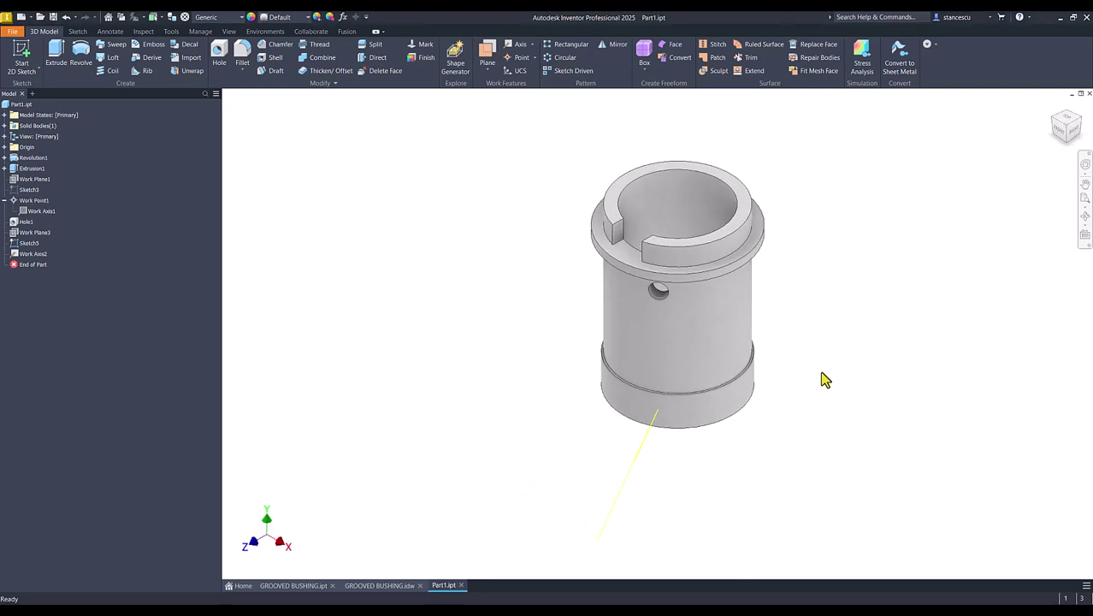
pyautogui.keyDown('shift'); pyautogui.moveTo(820, 374); pyautogui.dragTo(798, 434, button='middle'); pyautogui.keyUp('shift')
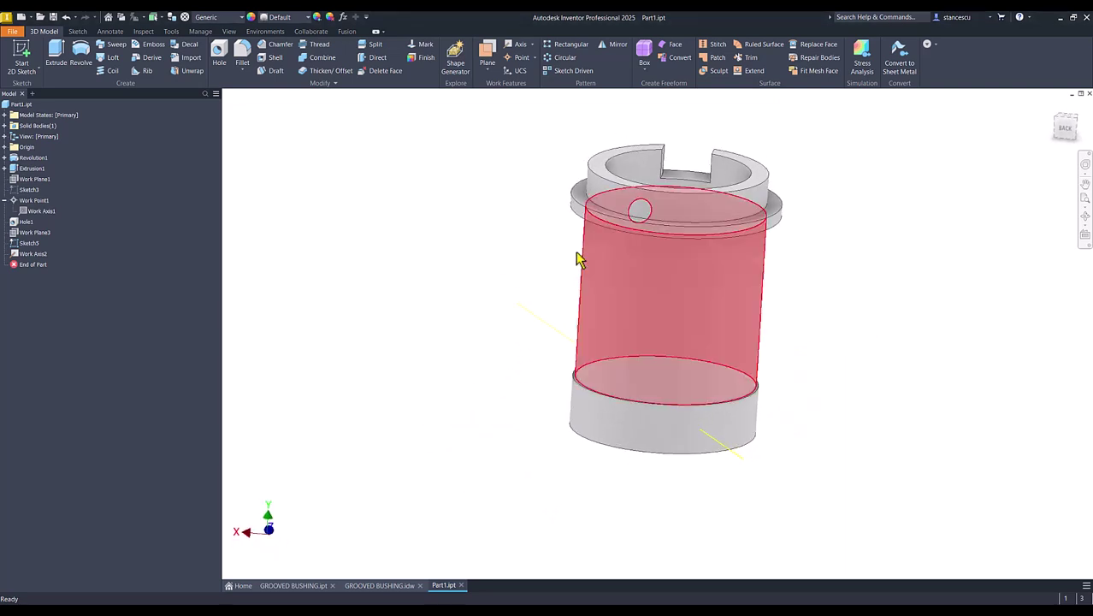
pyautogui.click(511, 58)
pyautogui.click(728, 491)
pyautogui.click(669, 463)
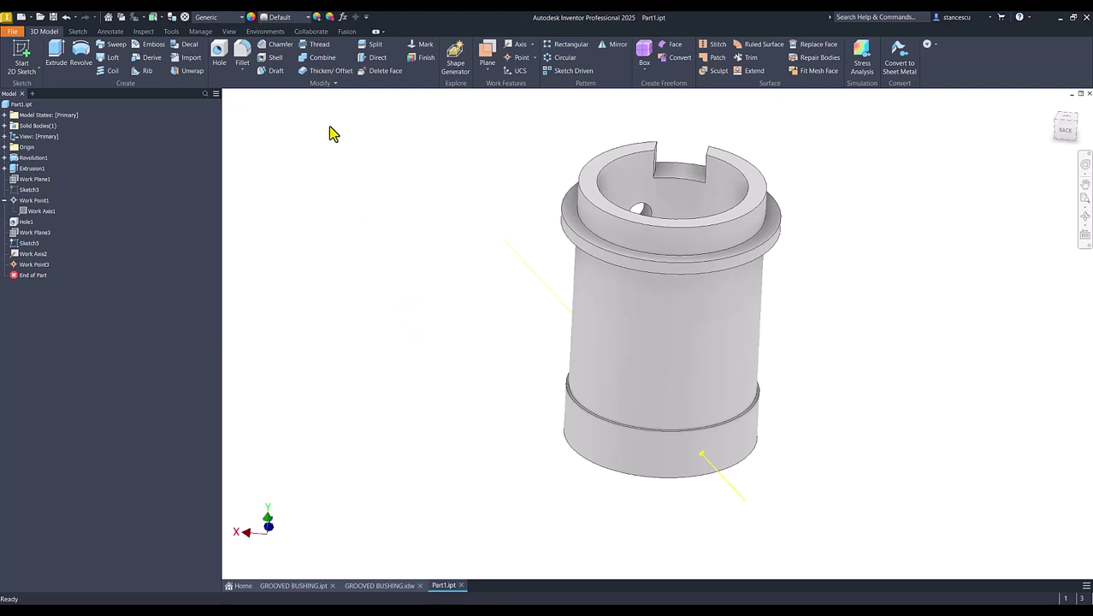
# Step: Drill a 10 mm hole at Work Point3 along Work Axis2, terminating at the chosen surface
pyautogui.click(229, 63)
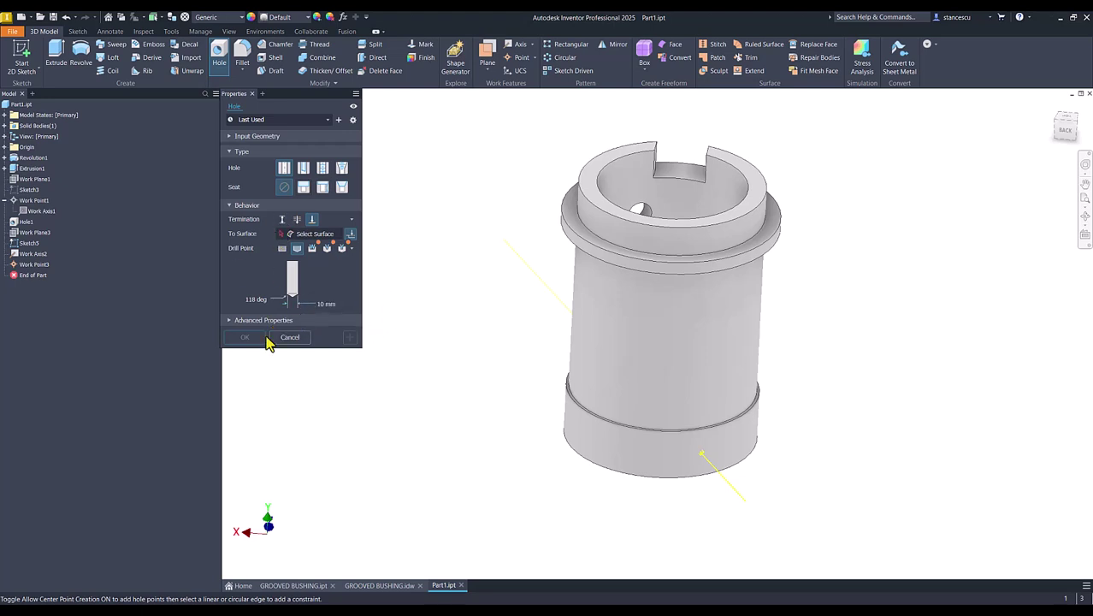
pyautogui.click(700, 453)
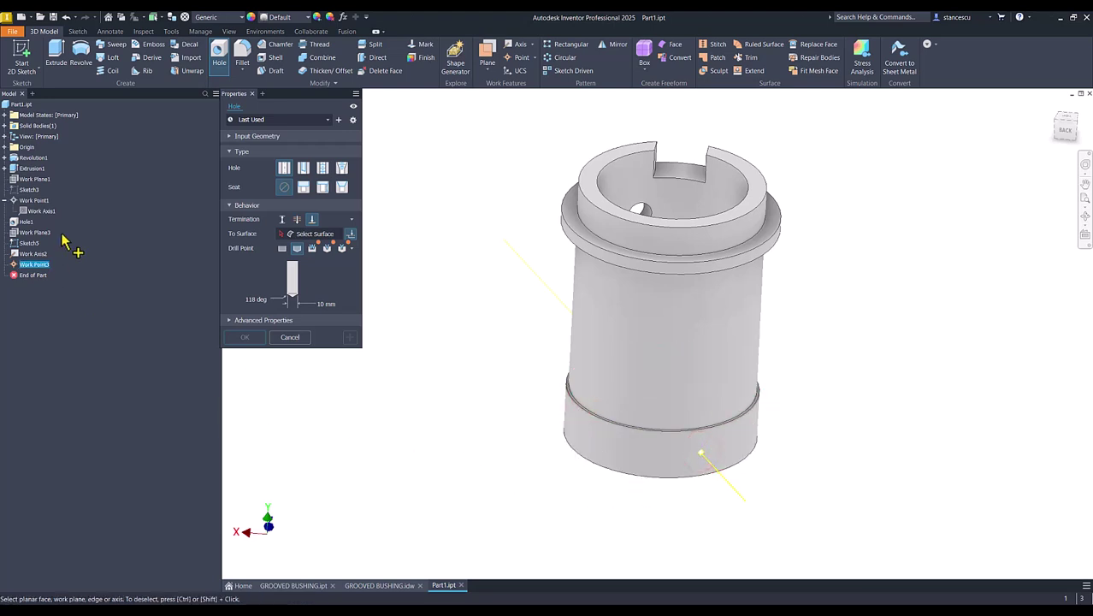
pyautogui.click(27, 255)
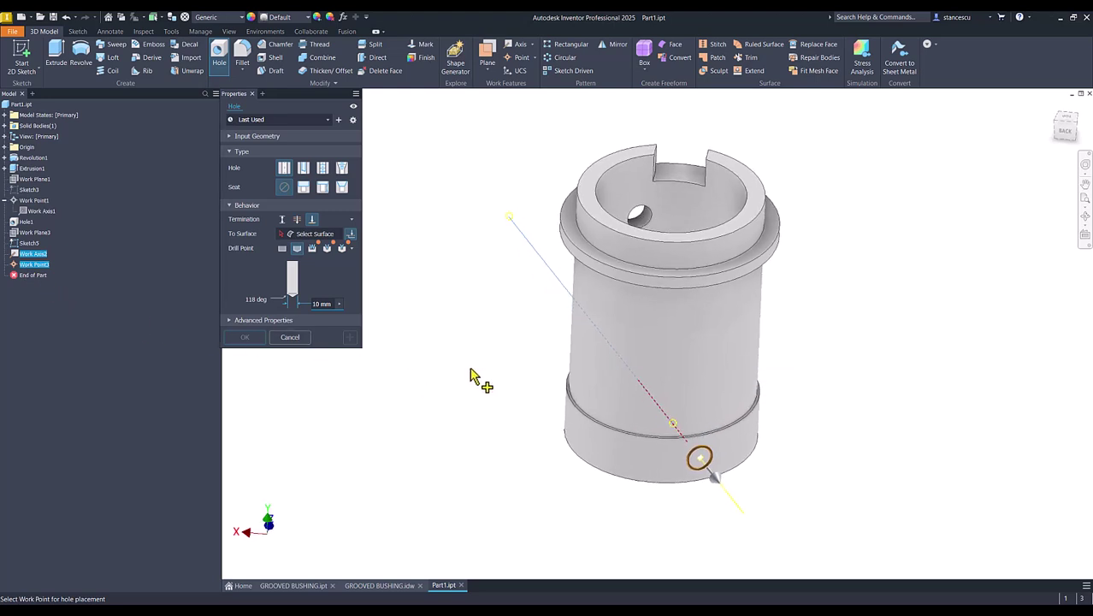
pyautogui.click(312, 236)
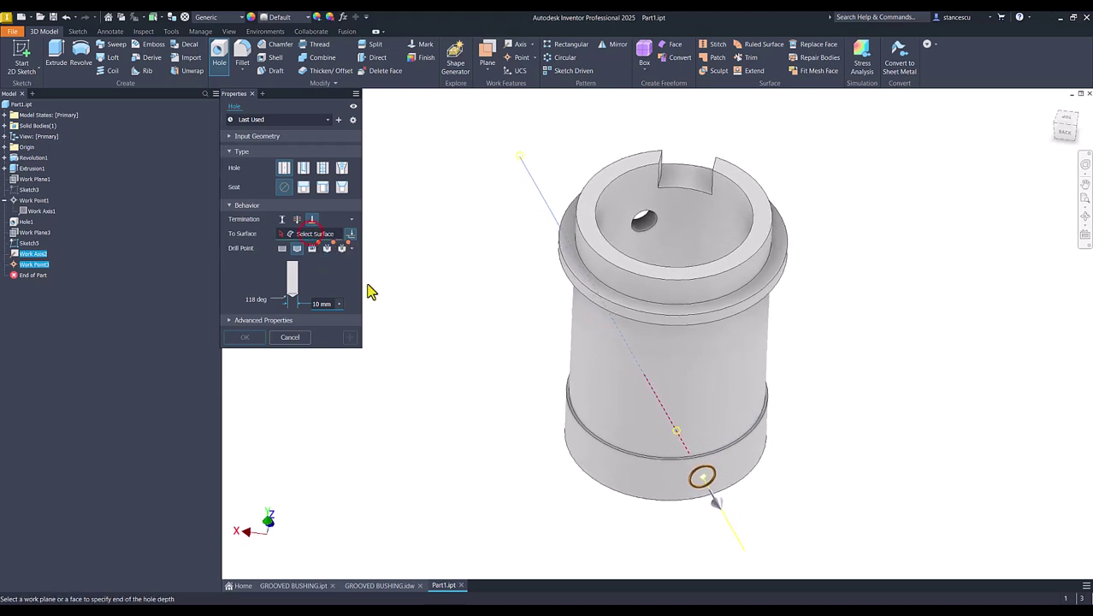
pyautogui.click(671, 274)
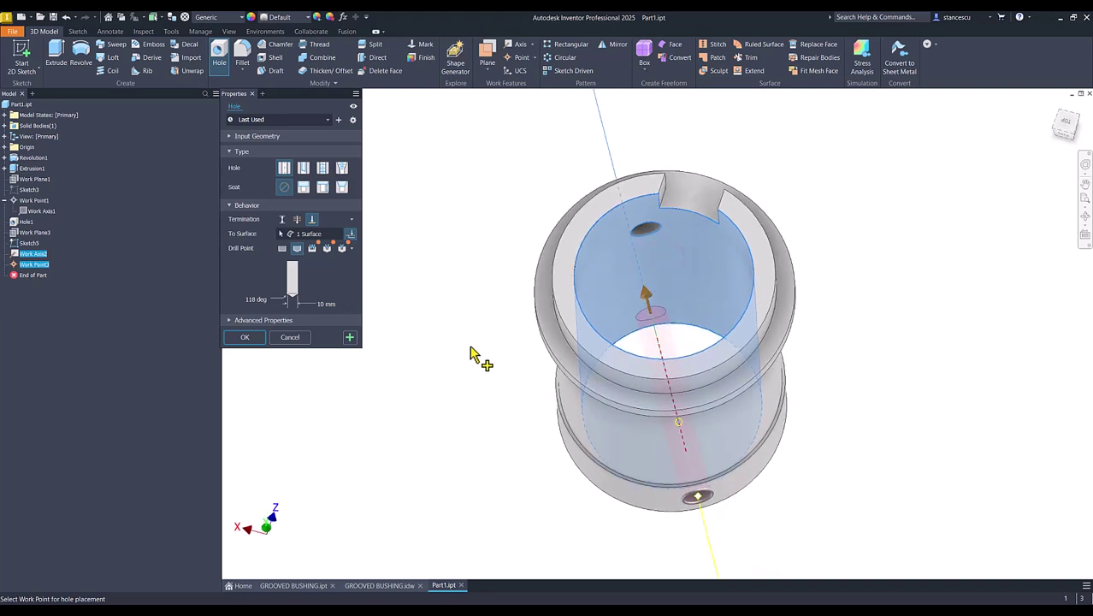
pyautogui.click(246, 336)
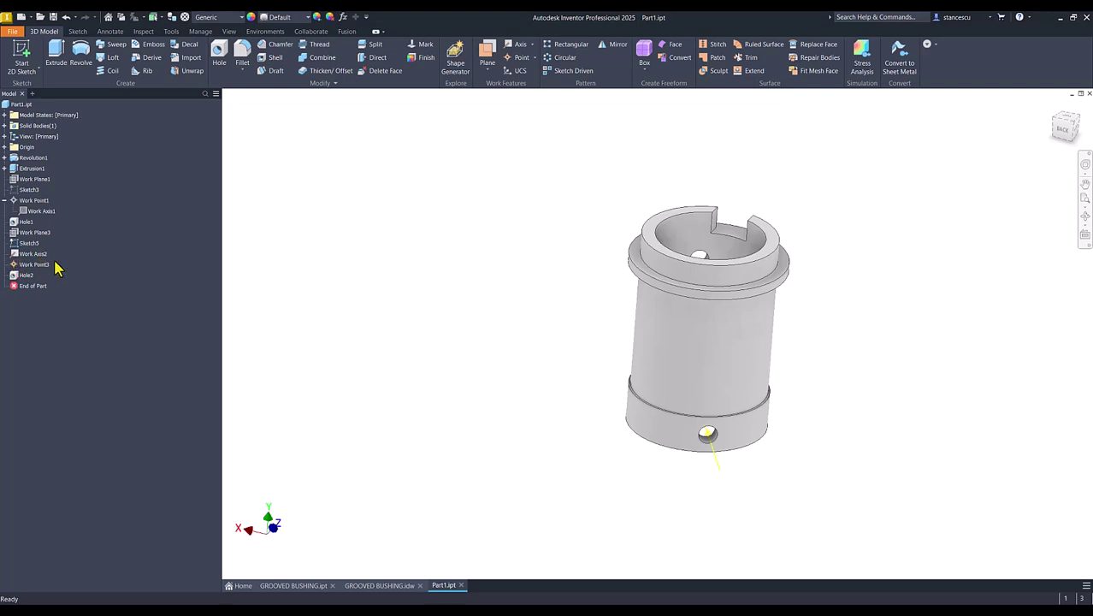
# Step: Hide Sketch5, Work Axis2 and Work Point3
pyautogui.click(24, 243)
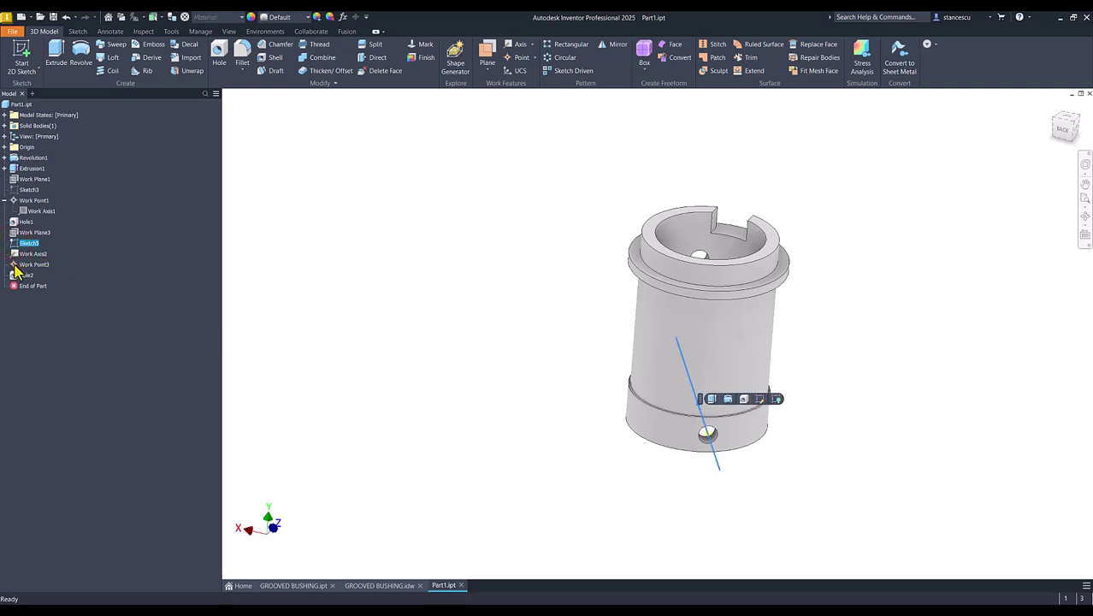
pyautogui.keyDown('shift'); pyautogui.click(14, 265); pyautogui.keyUp('shift')
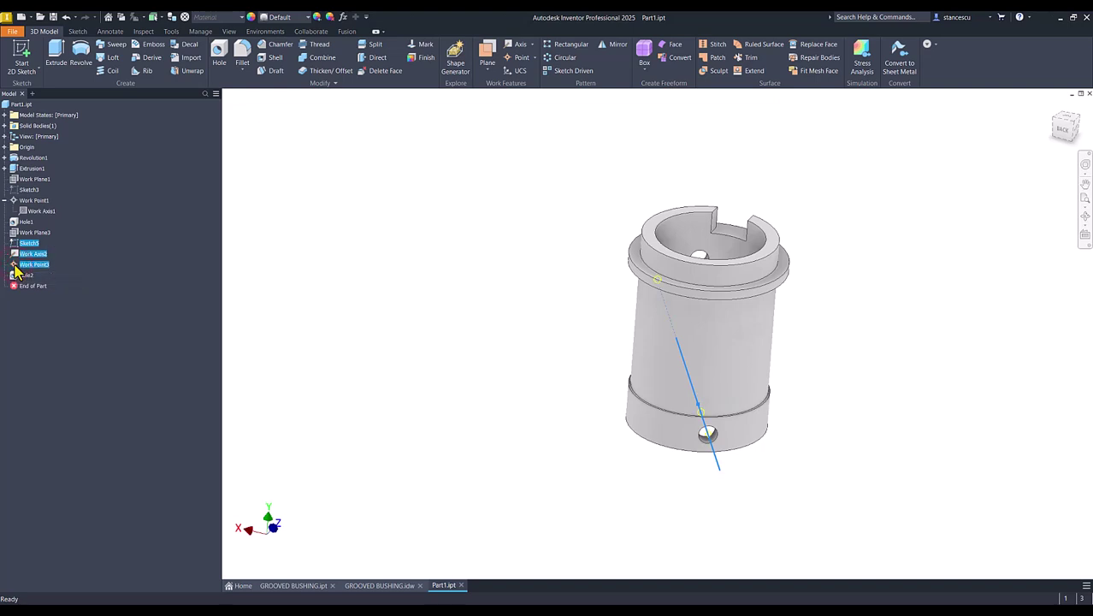
pyautogui.rightClick(15, 268)
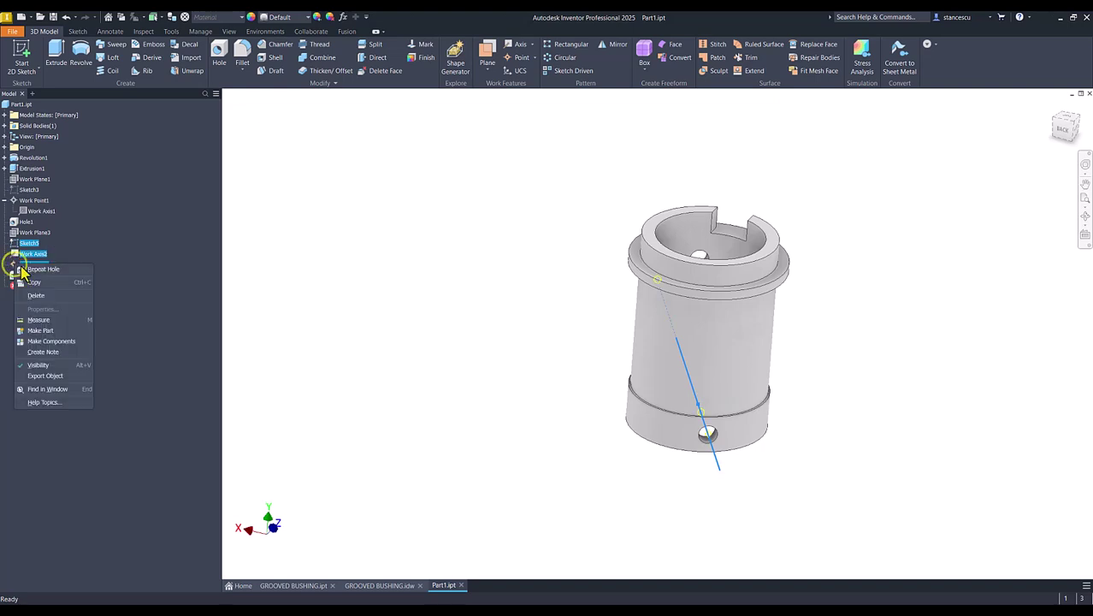
pyautogui.click(38, 365)
pyautogui.press('F6')
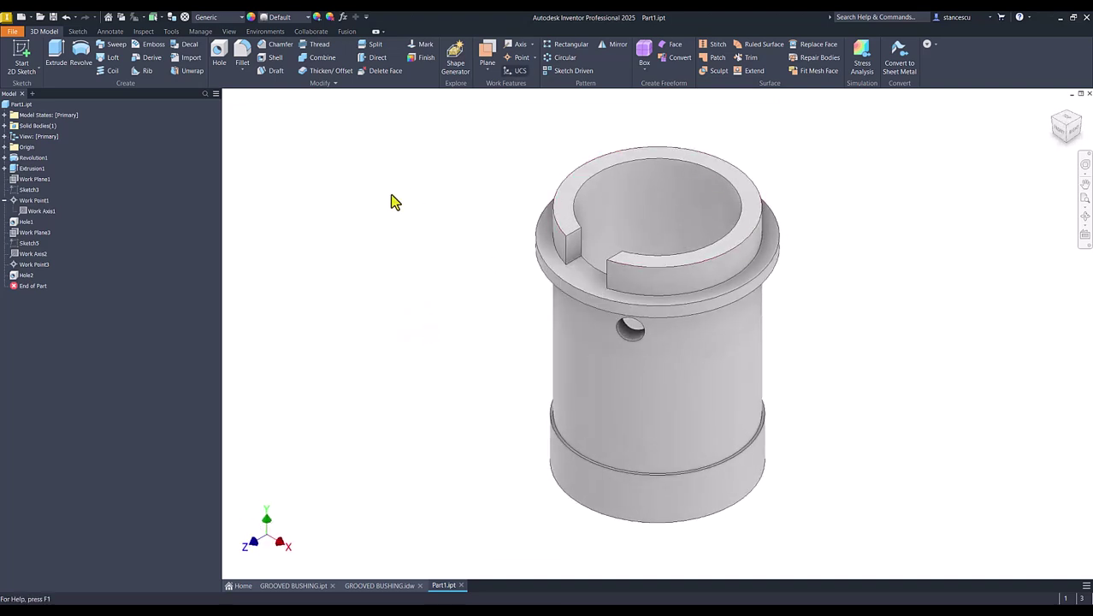
pyautogui.click(386, 223)
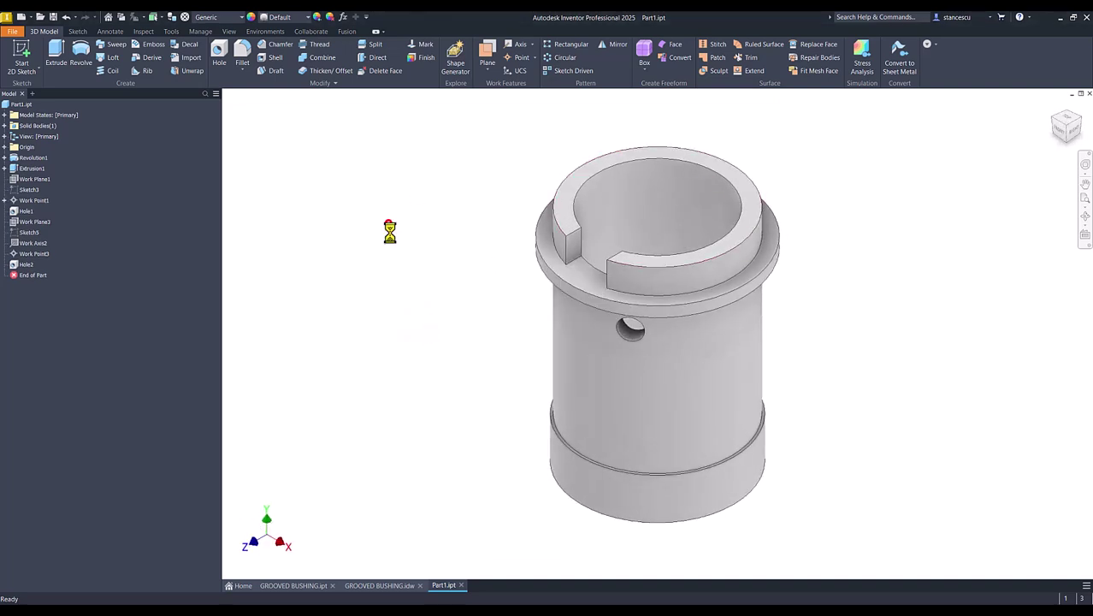
pyautogui.click(393, 588)
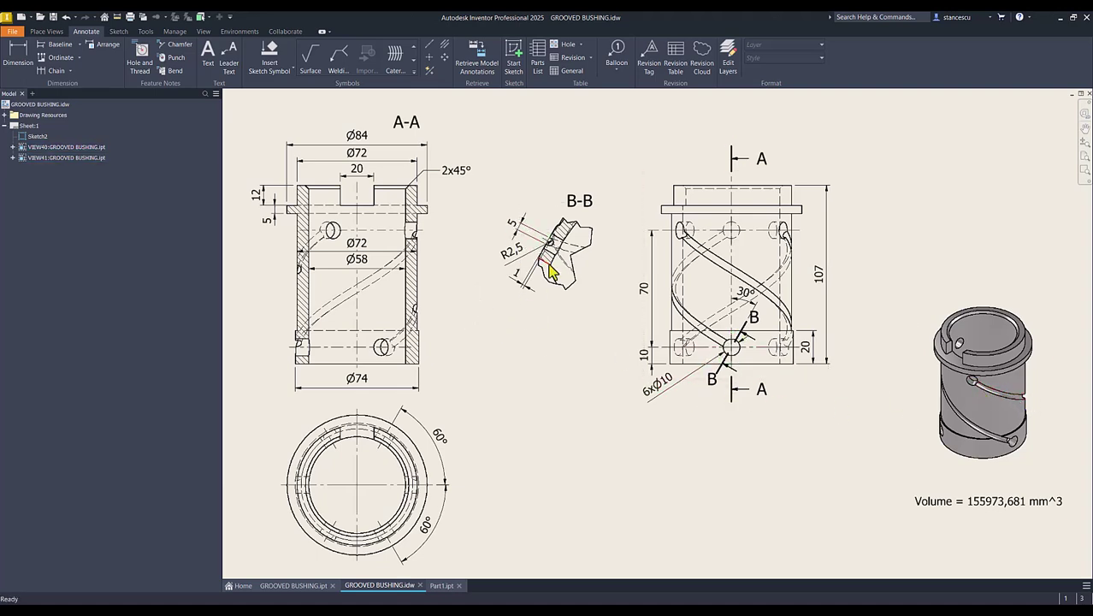
pyautogui.scroll(-3, 556, 250)
pyautogui.scroll(-2, 556, 251)
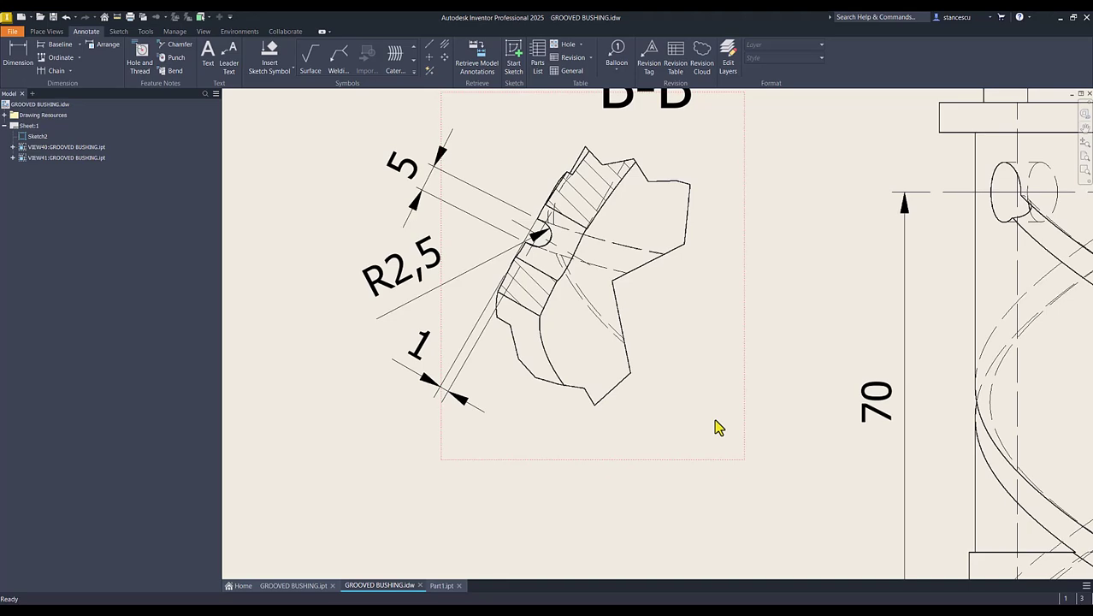
pyautogui.scroll(3, 717, 428)
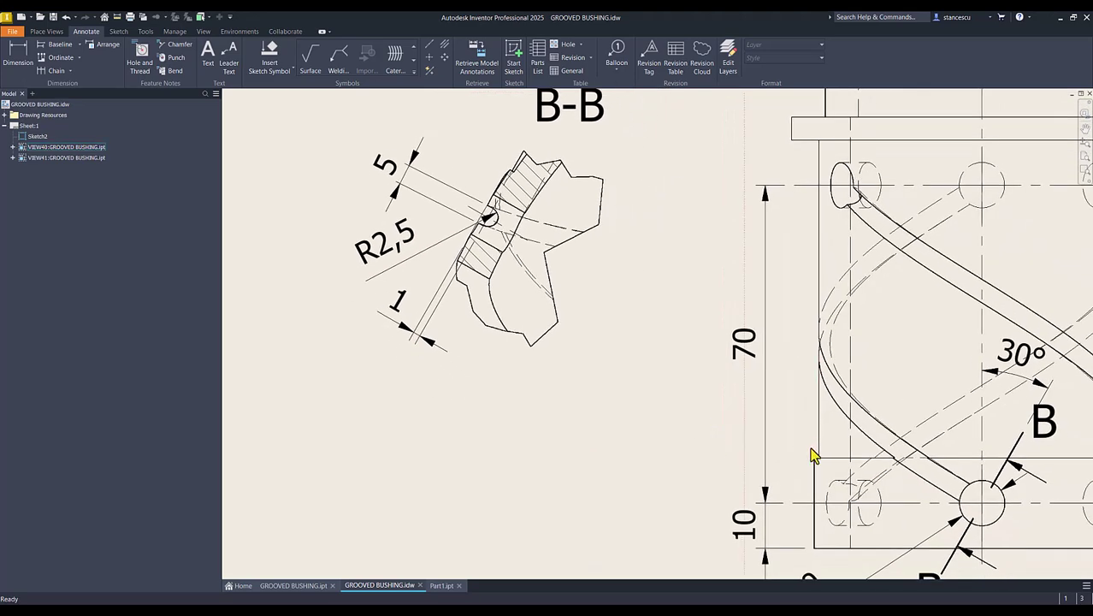
pyautogui.scroll(-3, 816, 481)
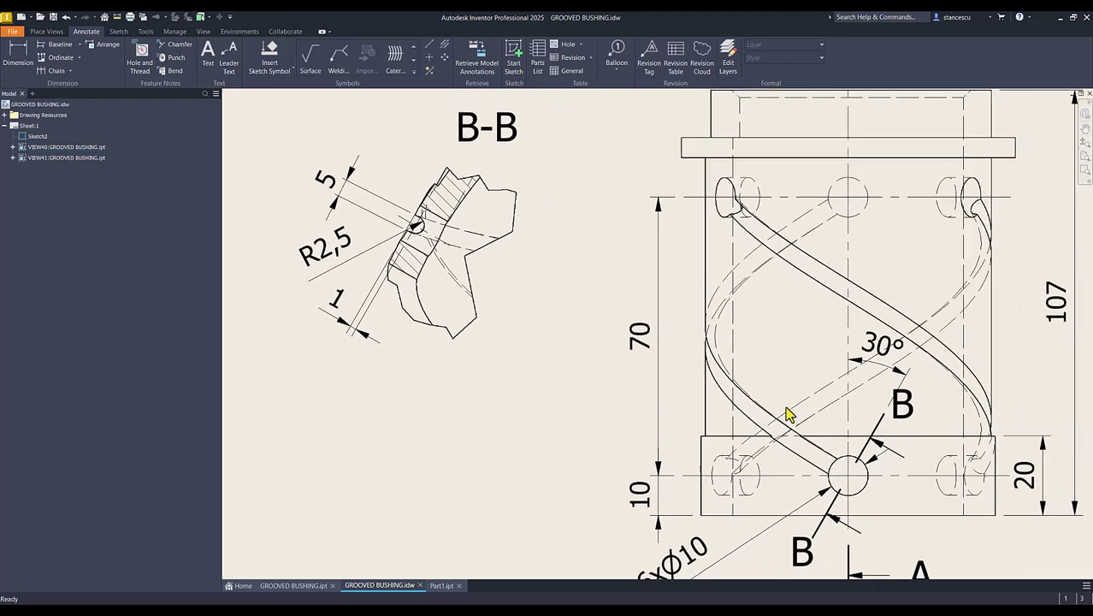
pyautogui.scroll(1, 505, 369)
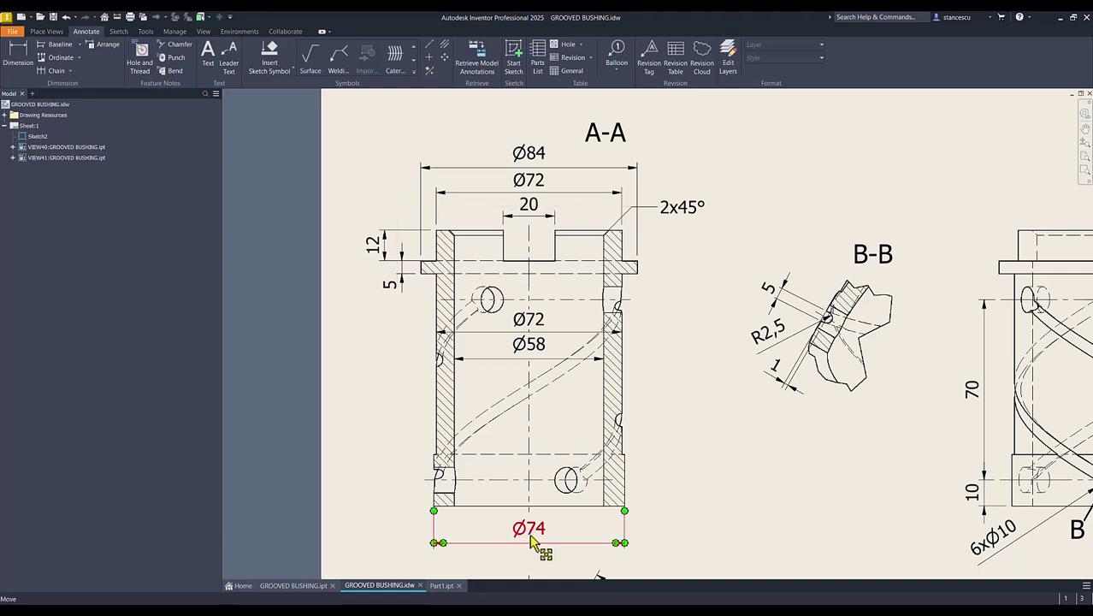
pyautogui.scroll(-3, 731, 476)
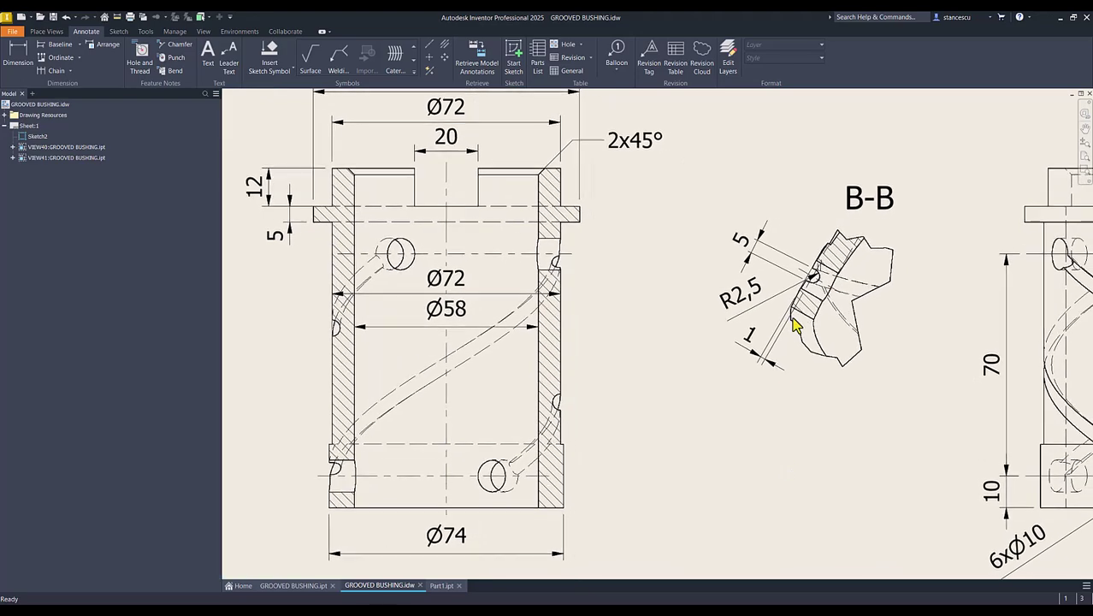
pyautogui.scroll(-2, 802, 290)
pyautogui.scroll(3, 795, 291)
pyautogui.scroll(2, 727, 317)
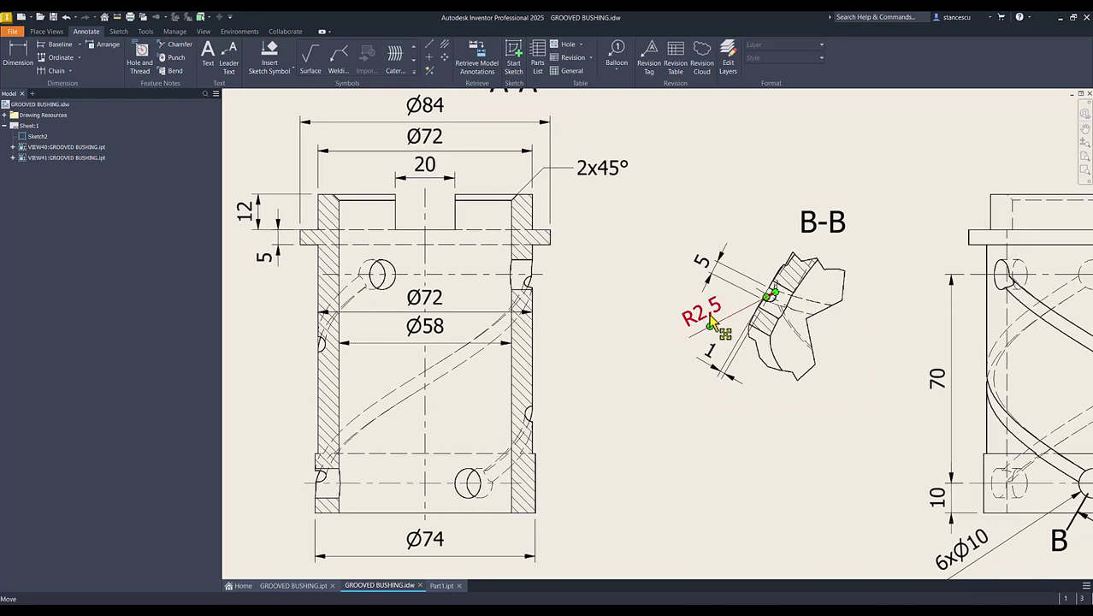
pyautogui.scroll(3, 723, 352)
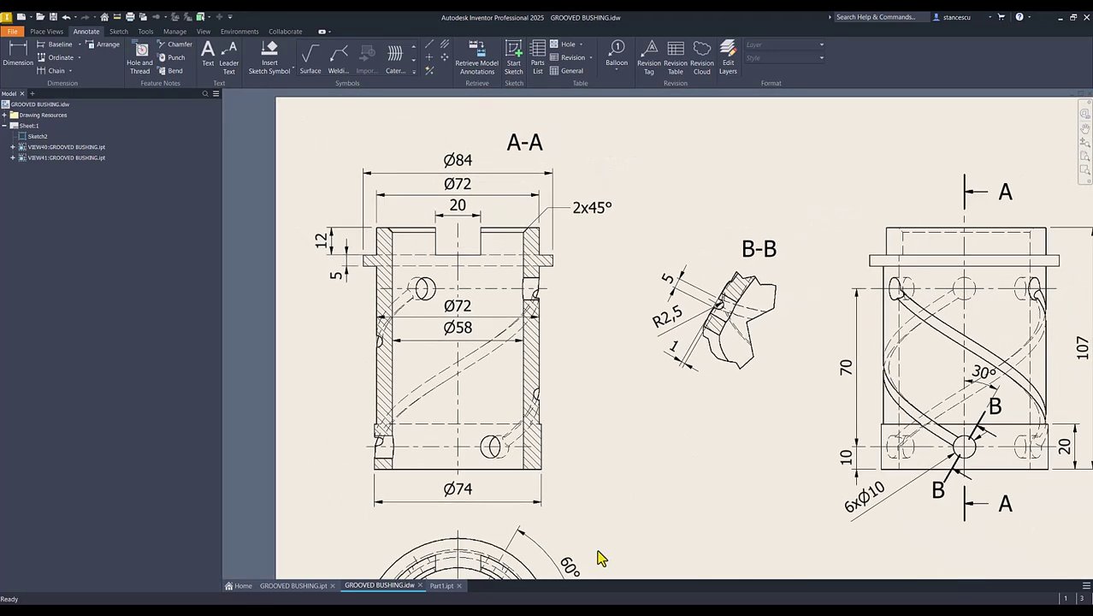
pyautogui.click(438, 586)
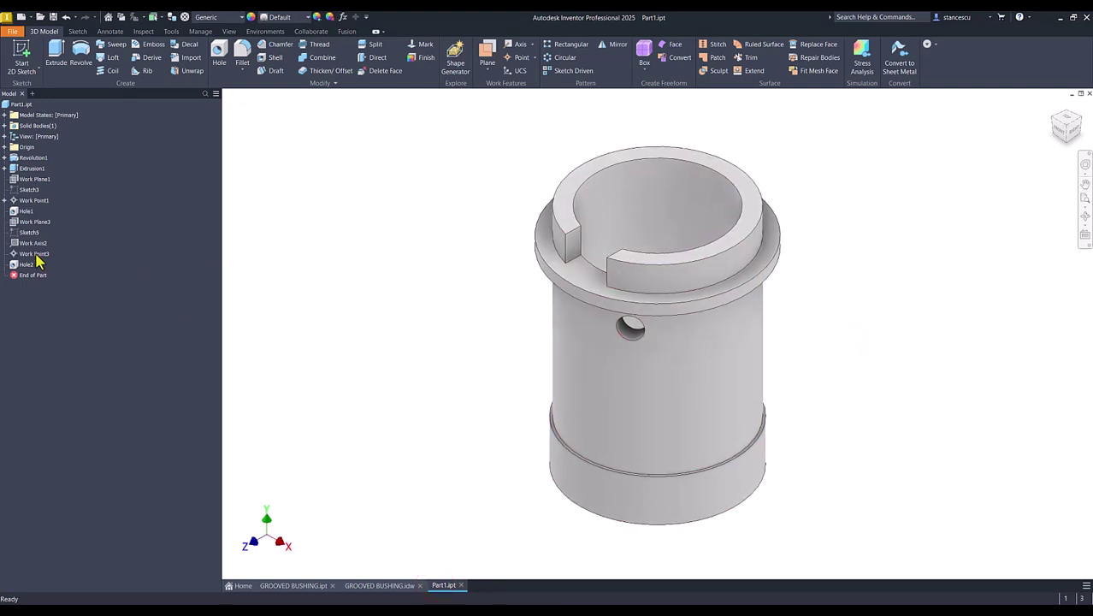
# Step: Define Work Plane4 from Work Axis2 and Work Axis1, running lengthwise through the side hole
pyautogui.click(329, 243)
pyautogui.click(486, 53)
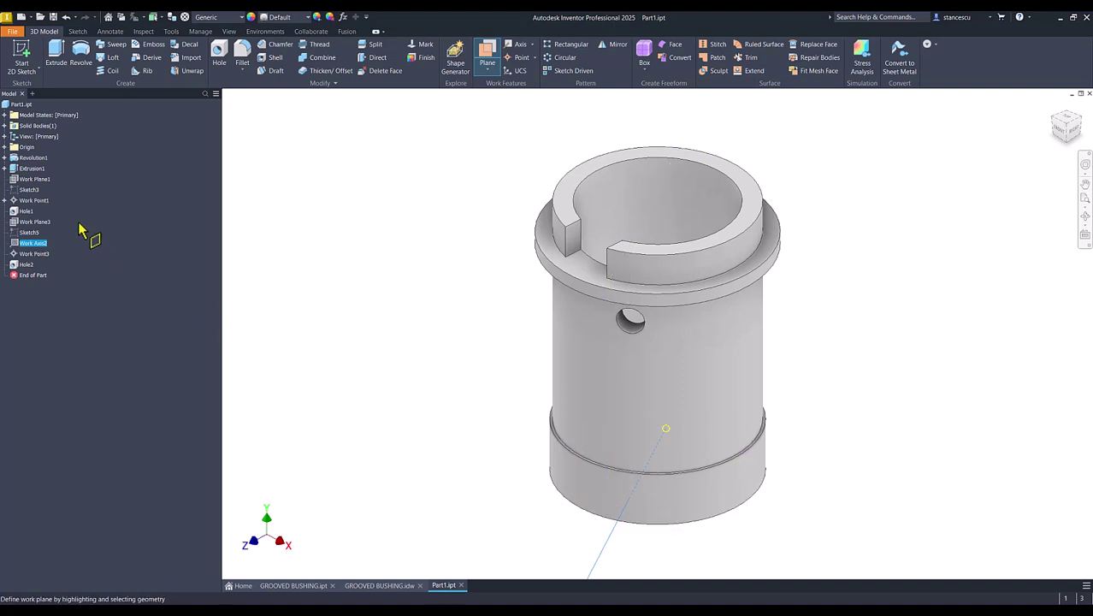
pyautogui.click(4, 200)
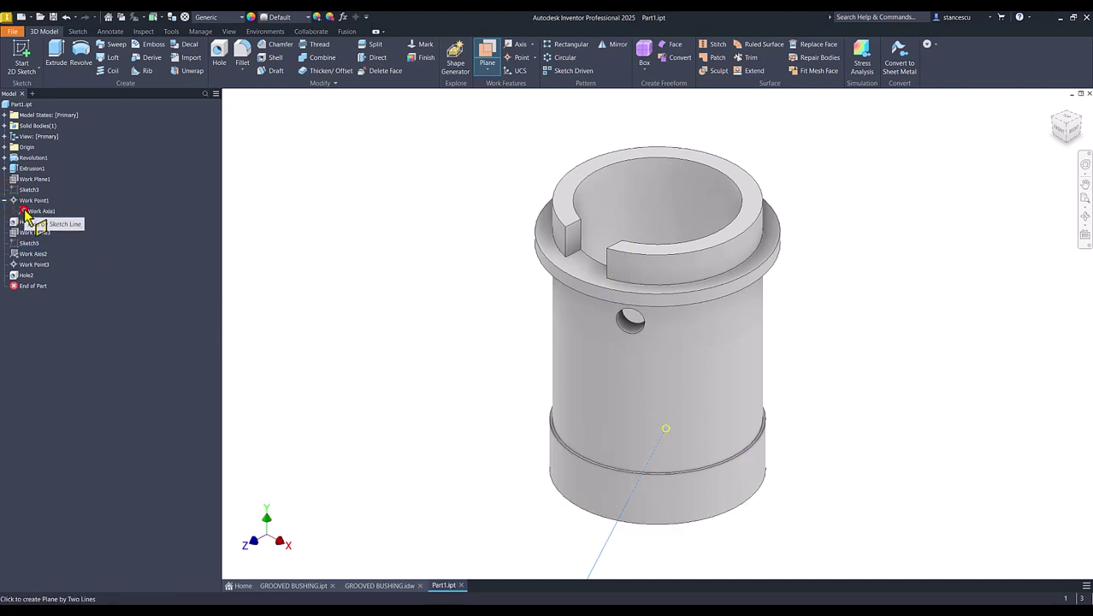
pyautogui.click(26, 218)
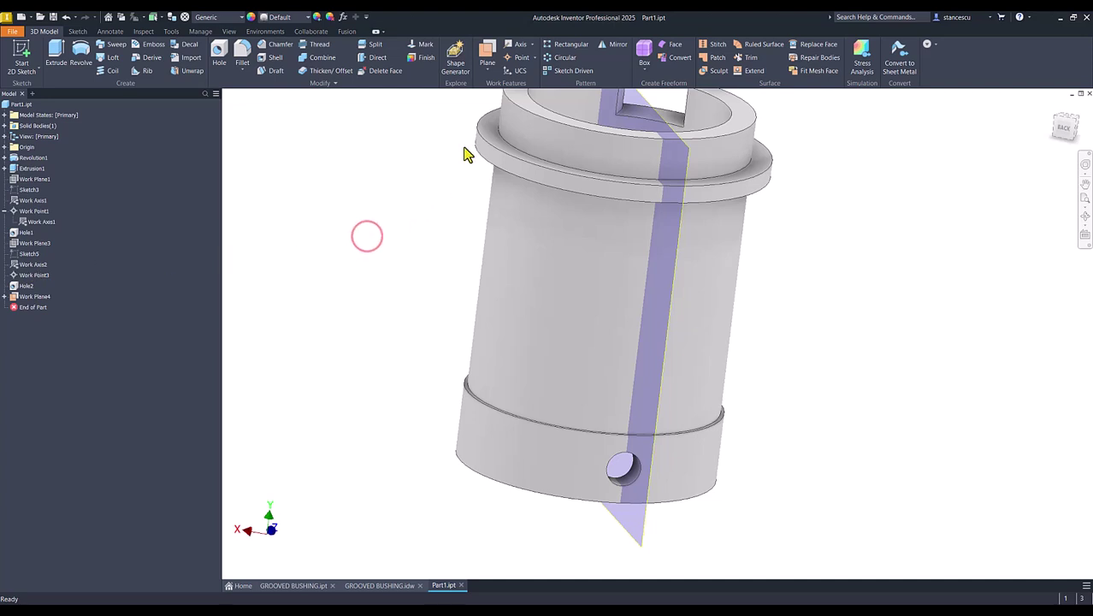
# Step: Create Work Plane5 at 30° to Work Plane4, pivoting about Work Axis2
pyautogui.click(487, 56)
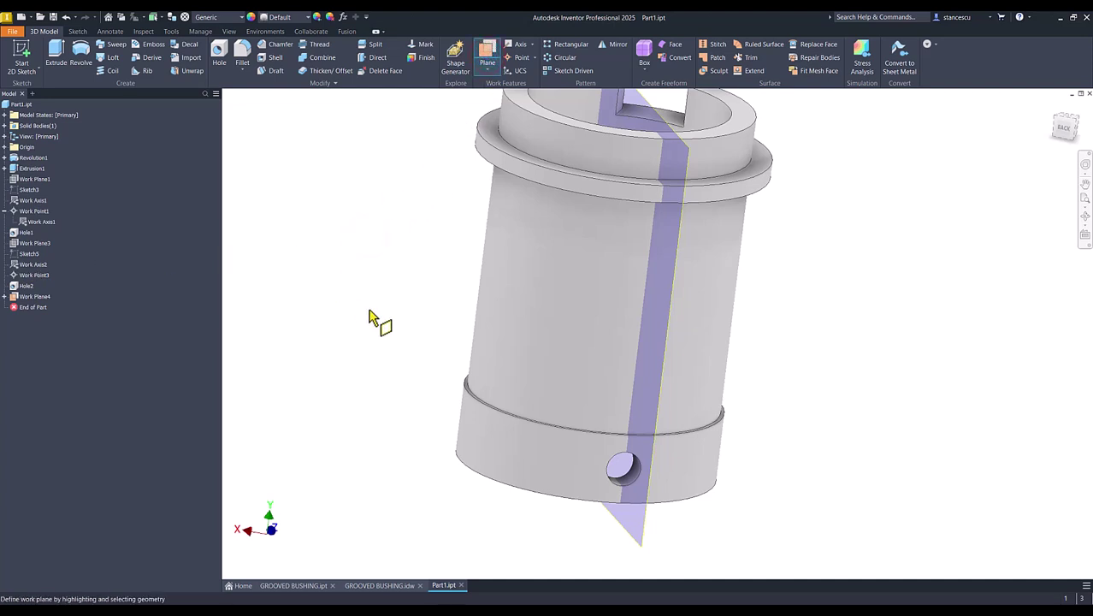
pyautogui.click(663, 375)
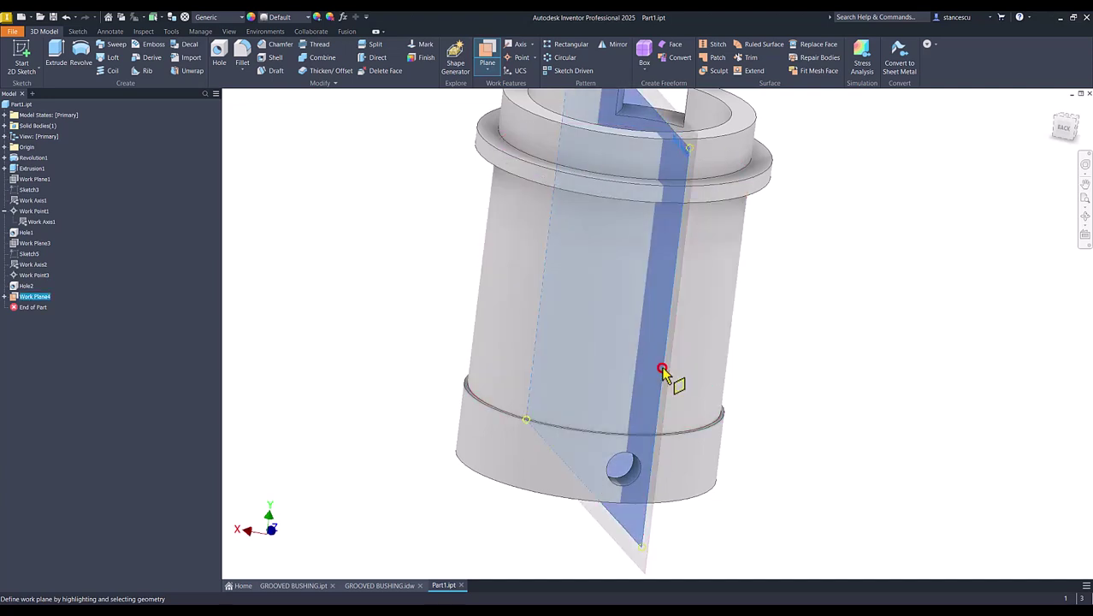
pyautogui.click(32, 265)
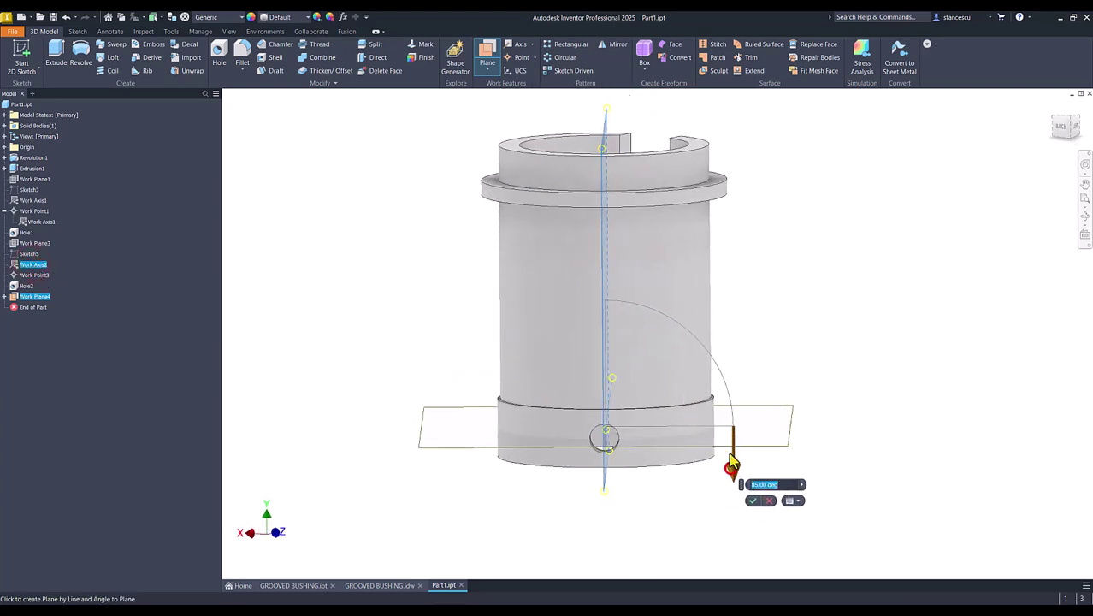
pyautogui.moveTo(729, 450); pyautogui.dragTo(706, 337)
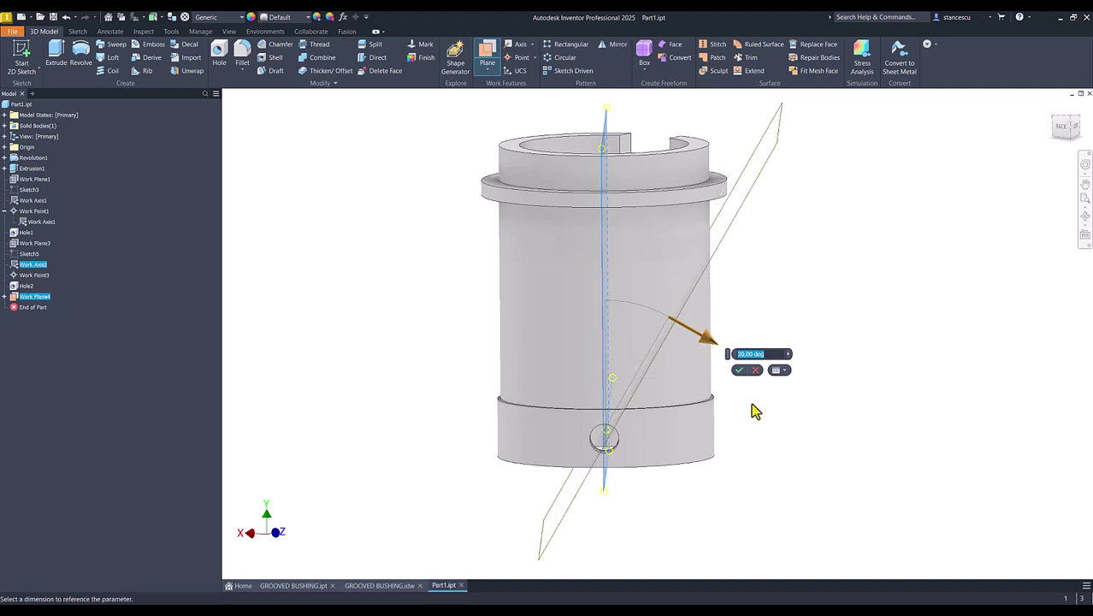
pyautogui.click(380, 587)
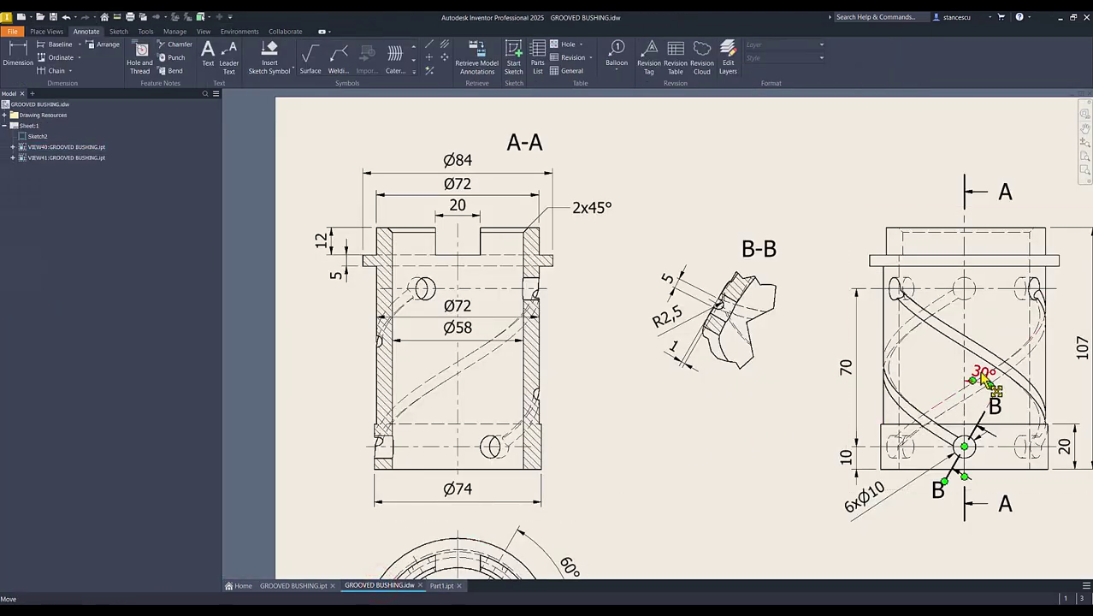
pyautogui.click(439, 586)
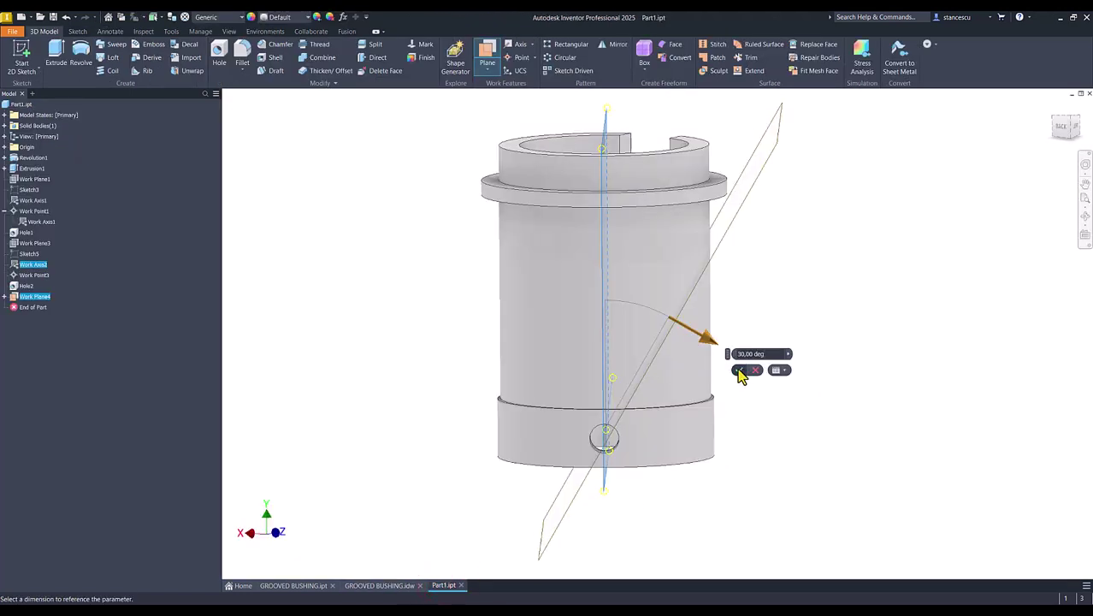
pyautogui.click(738, 371)
# Step: Expand the Origin folder and orbit to view the bushing from behind
pyautogui.moveTo(775, 400)
pyautogui.keyDown('shift'); pyautogui.mouseDown(button='middle')
pyautogui.moveTo(513, 459)
pyautogui.moveTo(488, 489)
pyautogui.mouseUp(button='middle'); pyautogui.keyUp('shift')
pyautogui.click(439, 436)
pyautogui.press('F6')
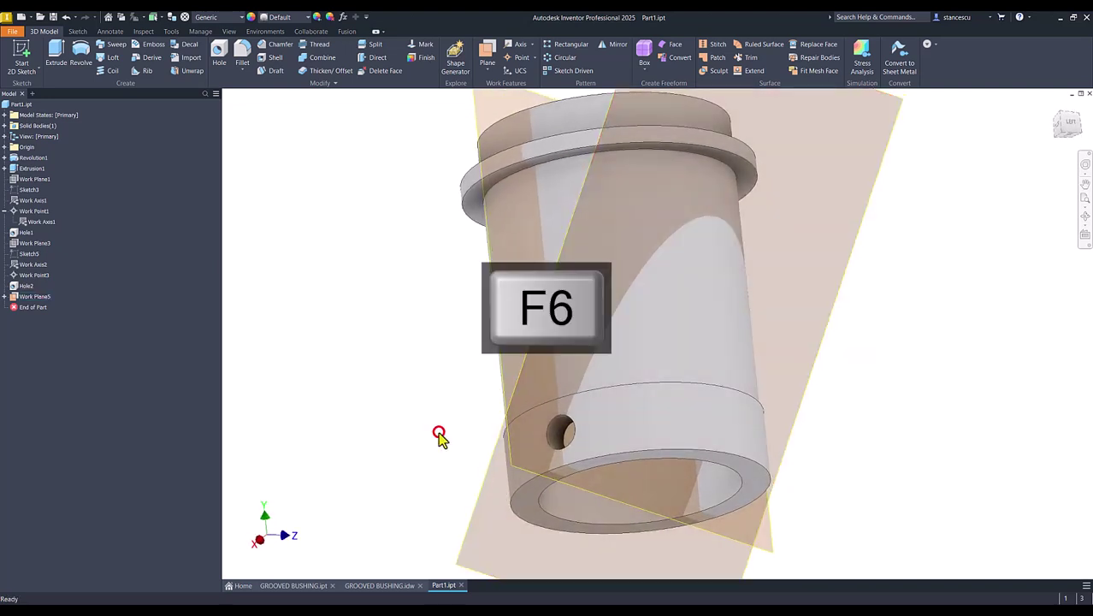
pyautogui.click(442, 387)
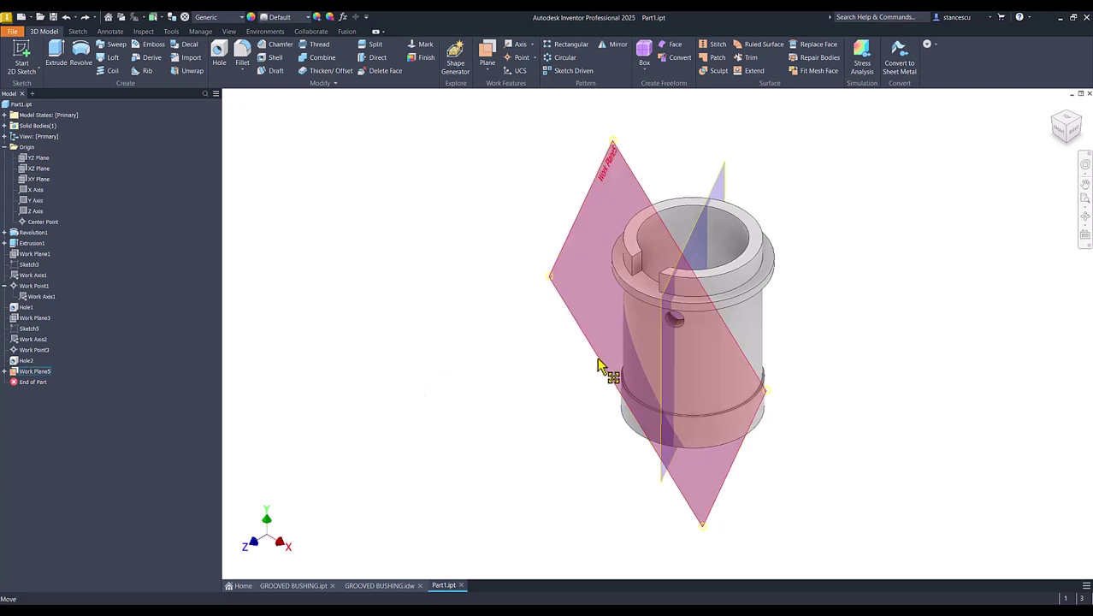
pyautogui.keyDown('shift'); pyautogui.moveTo(598, 366); pyautogui.dragTo(540, 335, button='middle'); pyautogui.keyUp('shift')
pyautogui.scroll(-3, 795, 468)
# Step: Start Sketch6 on Work Plane5, slice the graphics and project the two section edges
pyautogui.click(535, 303)
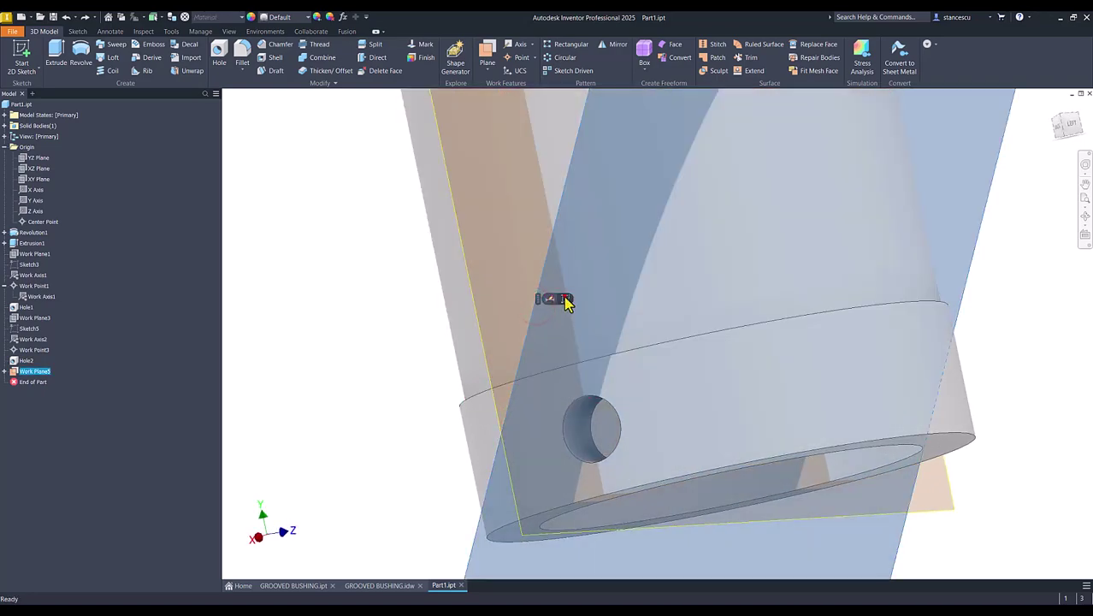
pyautogui.click(563, 300)
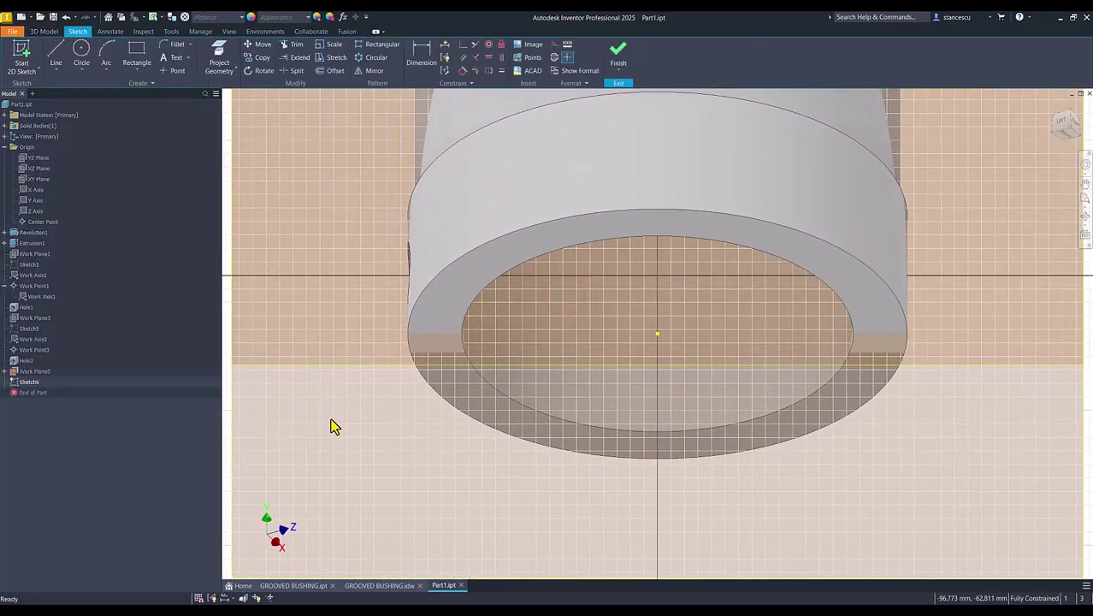
pyautogui.press('F7')
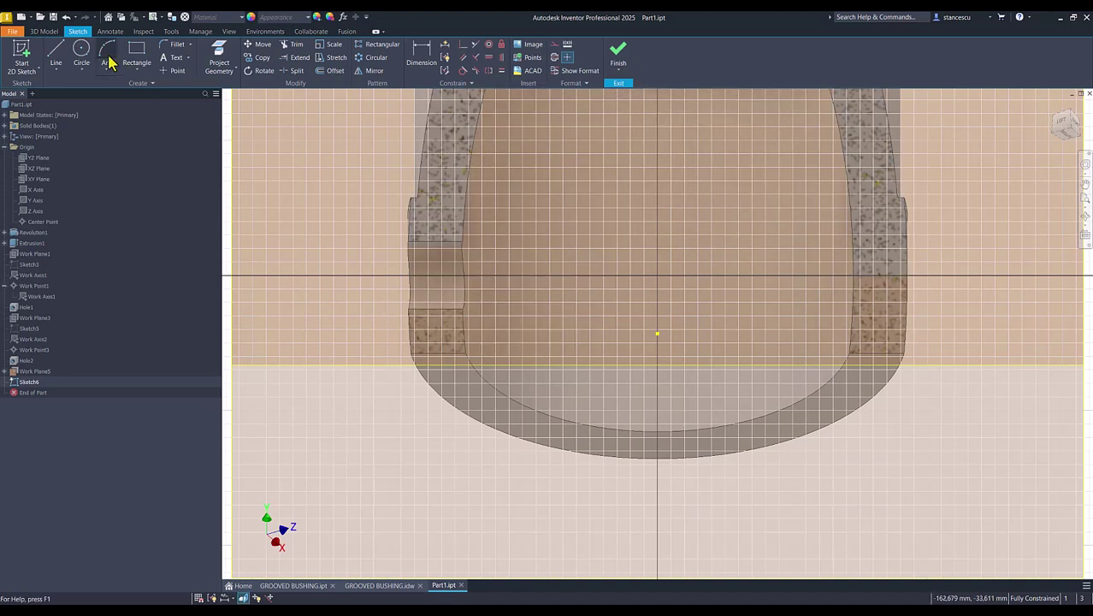
pyautogui.click(219, 53)
pyautogui.click(416, 242)
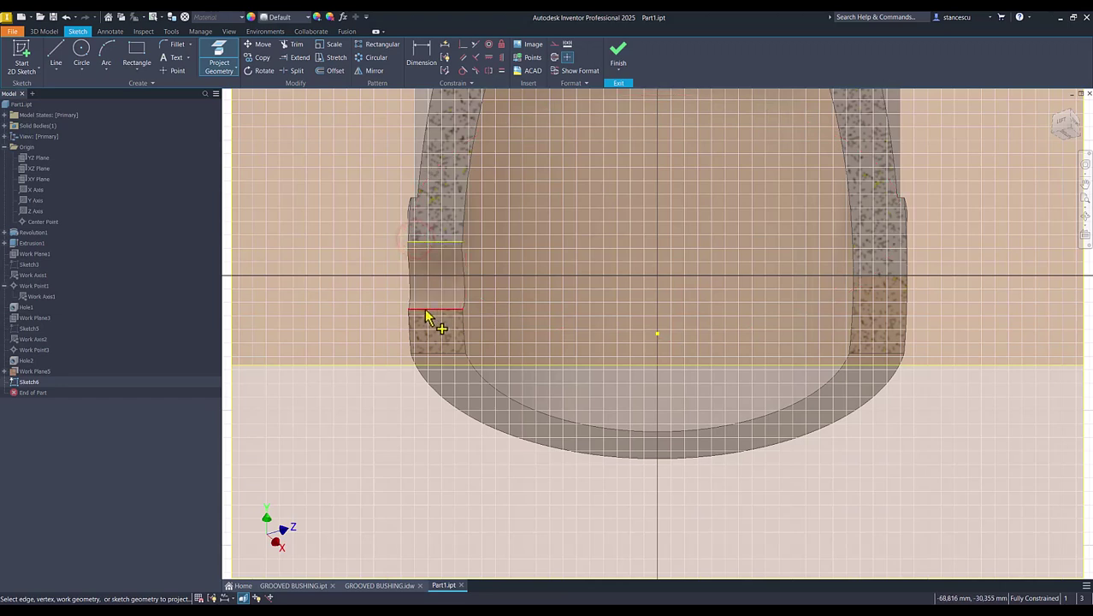
pyautogui.click(423, 308)
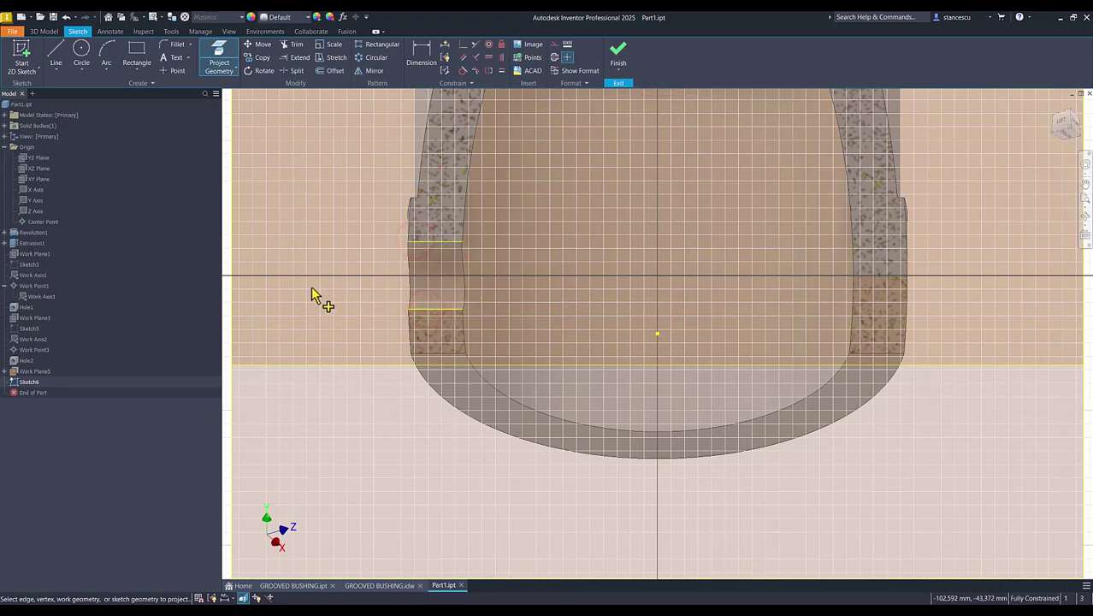
# Step: Draw a vertical line joining the outer ends of the two projected edges
pyautogui.click(55, 56)
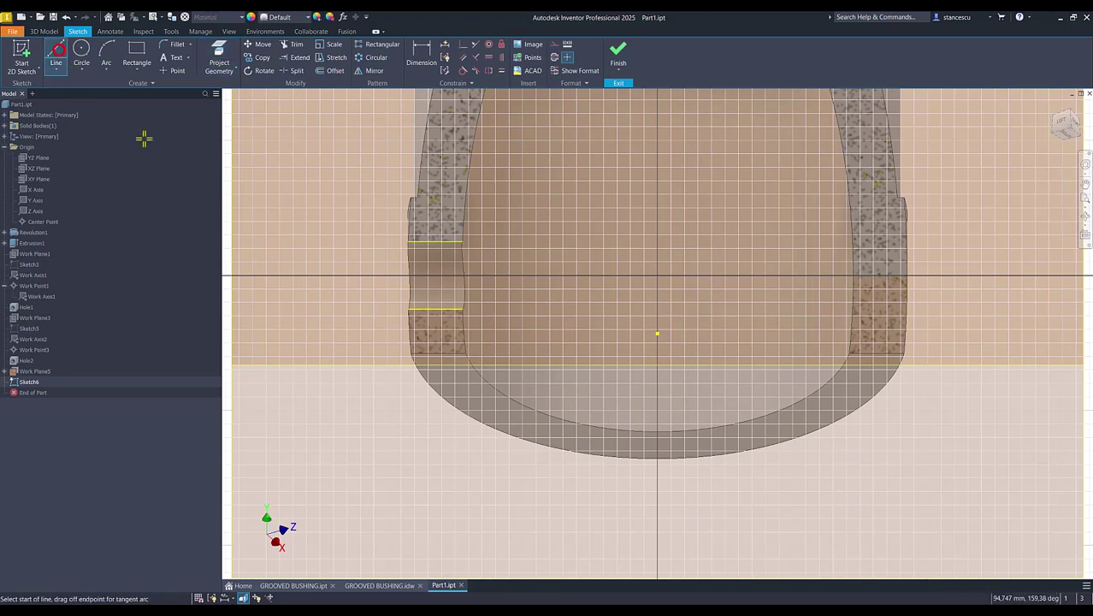
pyautogui.click(408, 241)
pyautogui.doubleClick(407, 308)
# Step: Draw a circle of radius 2,5 beside the vertical line
pyautogui.click(81, 57)
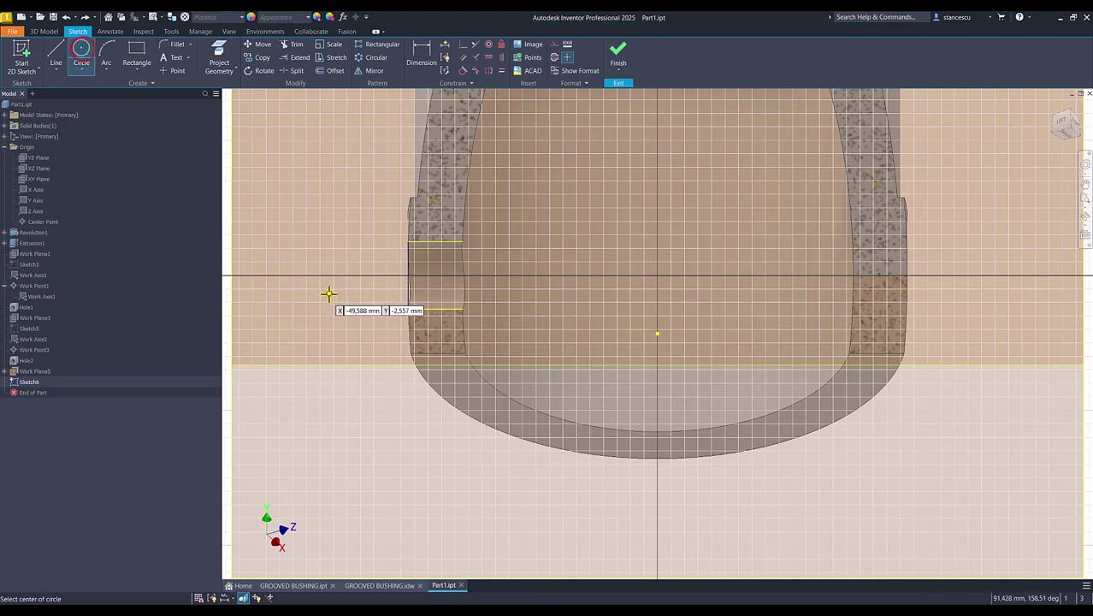
pyautogui.click(423, 279)
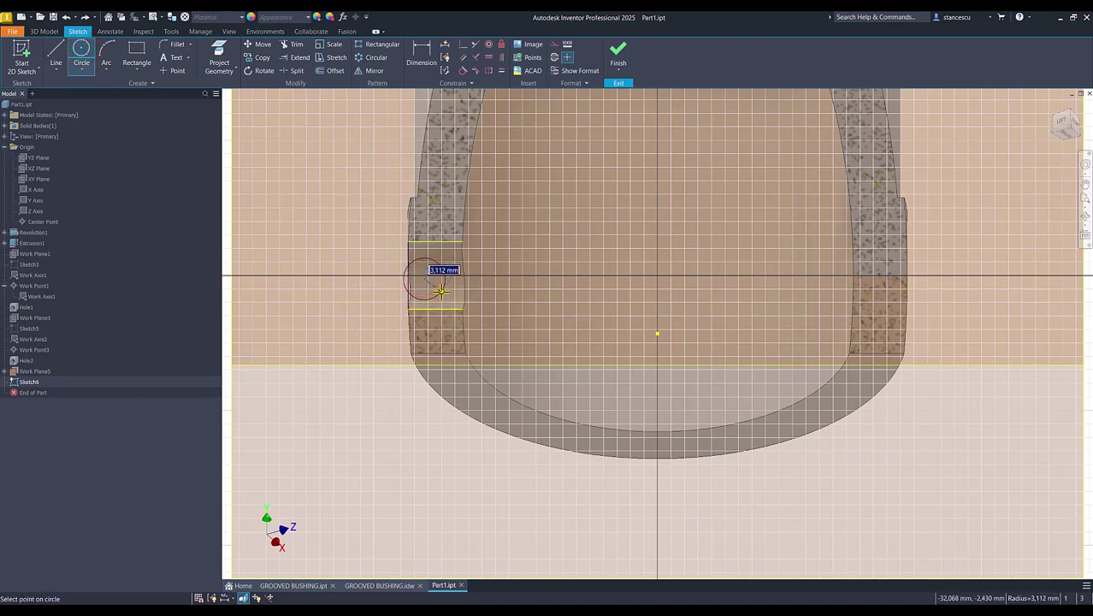
pyautogui.press('Return')
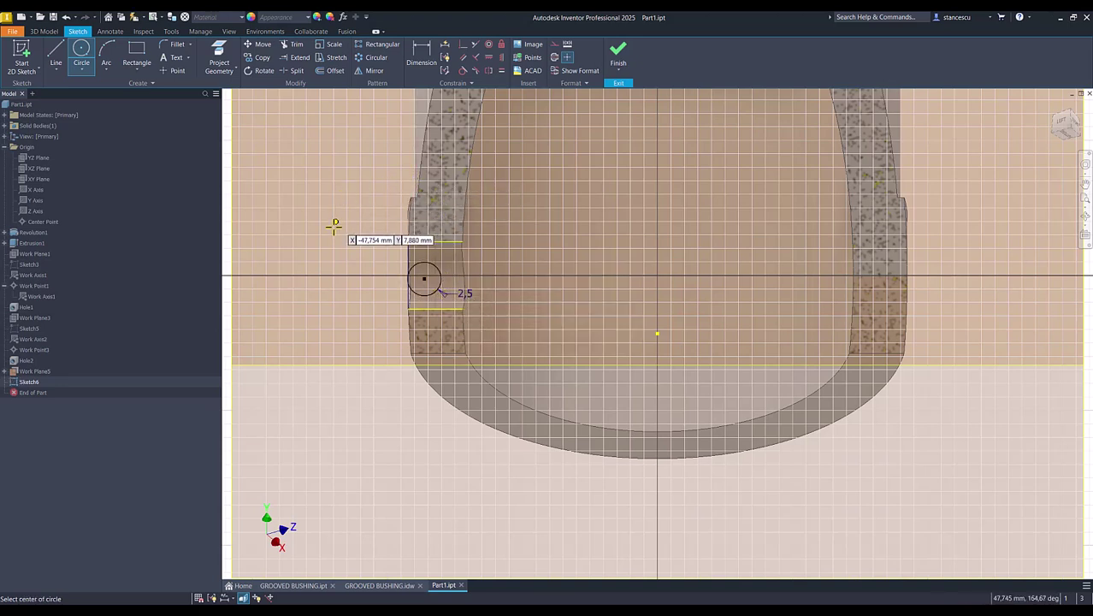
# Step: Dimension the circle's centre 1 mm from the vertical line
pyautogui.click(420, 55)
pyautogui.click(425, 281)
pyautogui.click(407, 299)
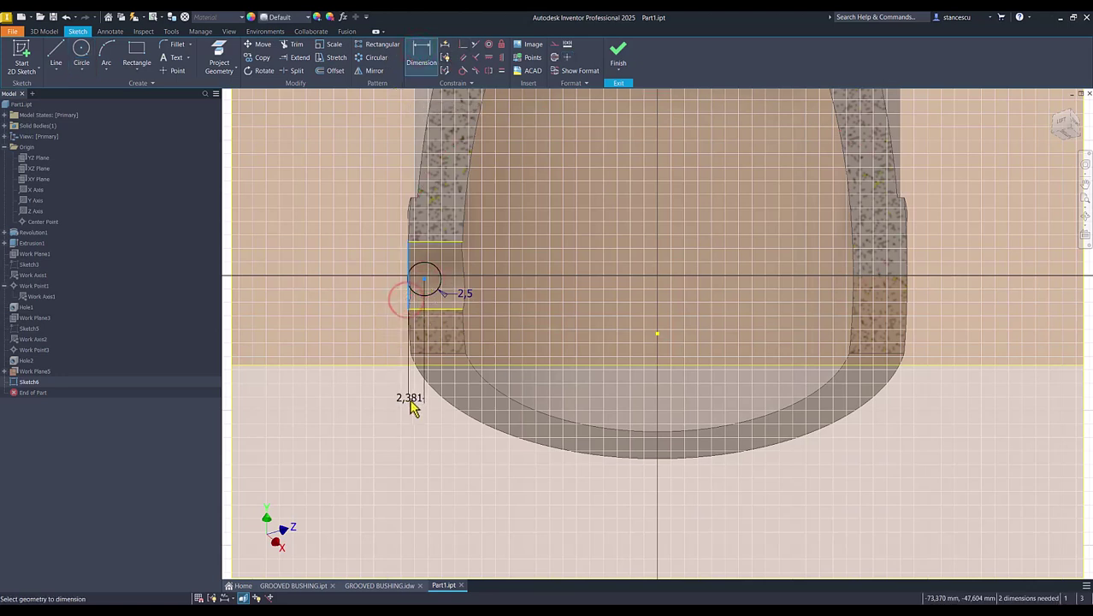
pyautogui.click(395, 408)
pyautogui.write('1')
pyautogui.press('Return')
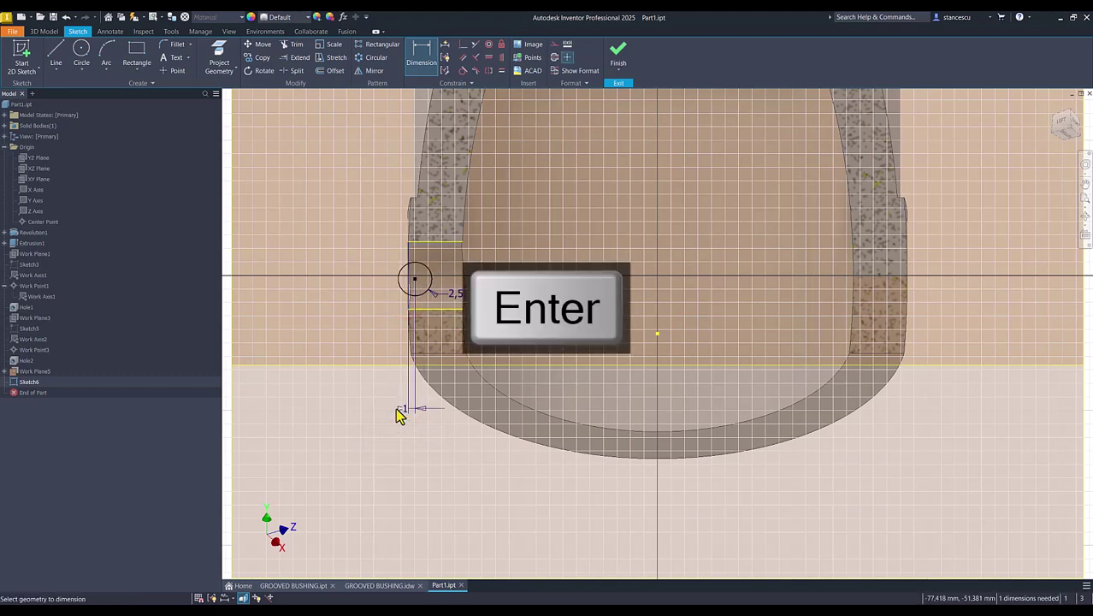
# Step: Constrain the circle's centre horizontal with the point on the sketch's centre line
pyautogui.scroll(-2, 387, 251)
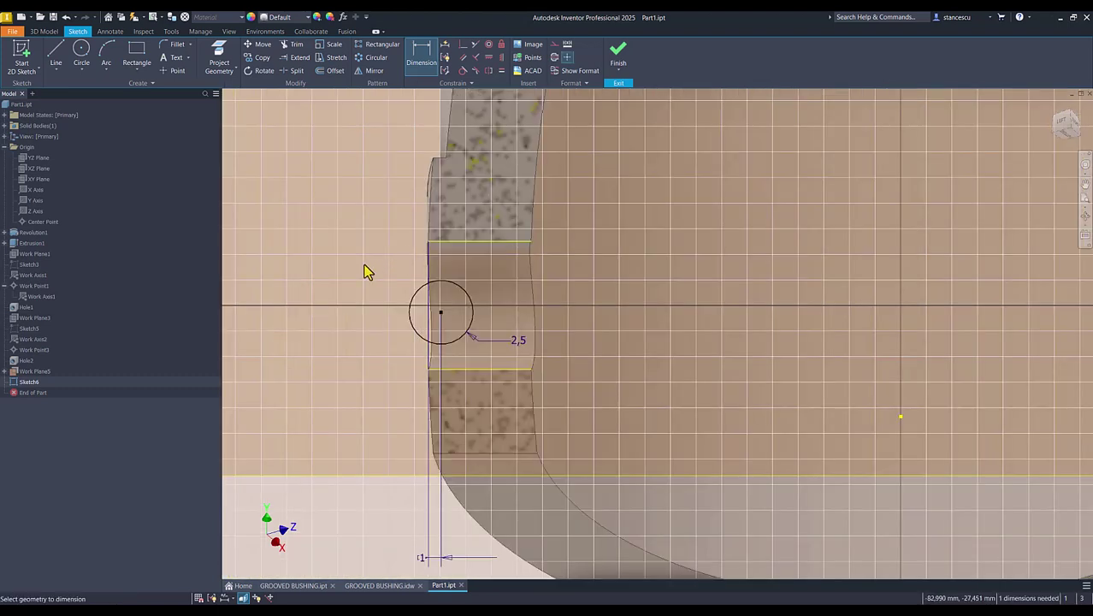
pyautogui.scroll(-2, 382, 250)
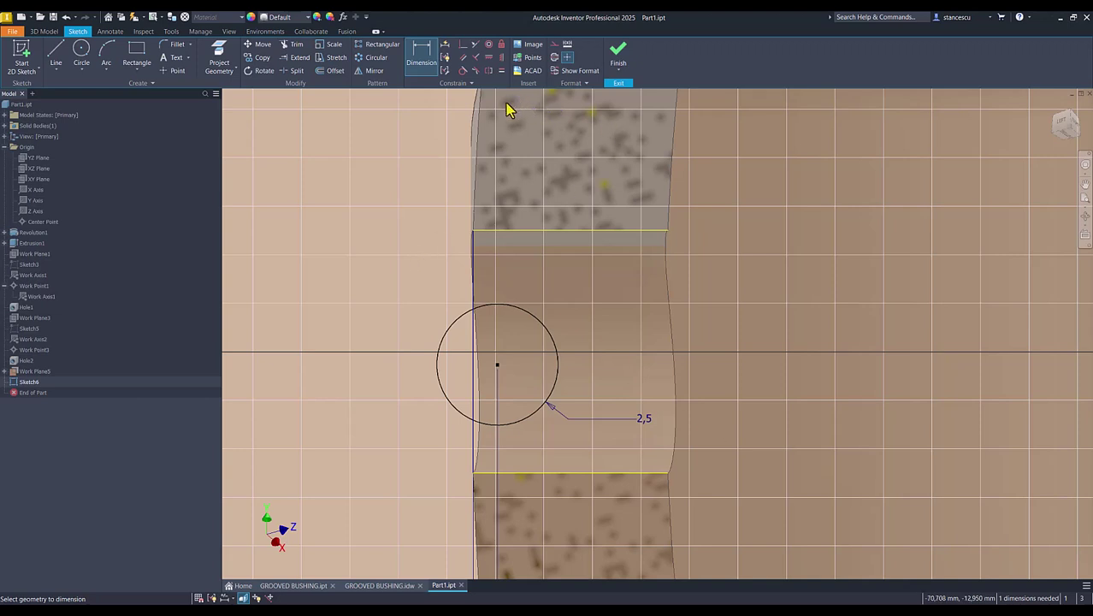
pyautogui.click(489, 58)
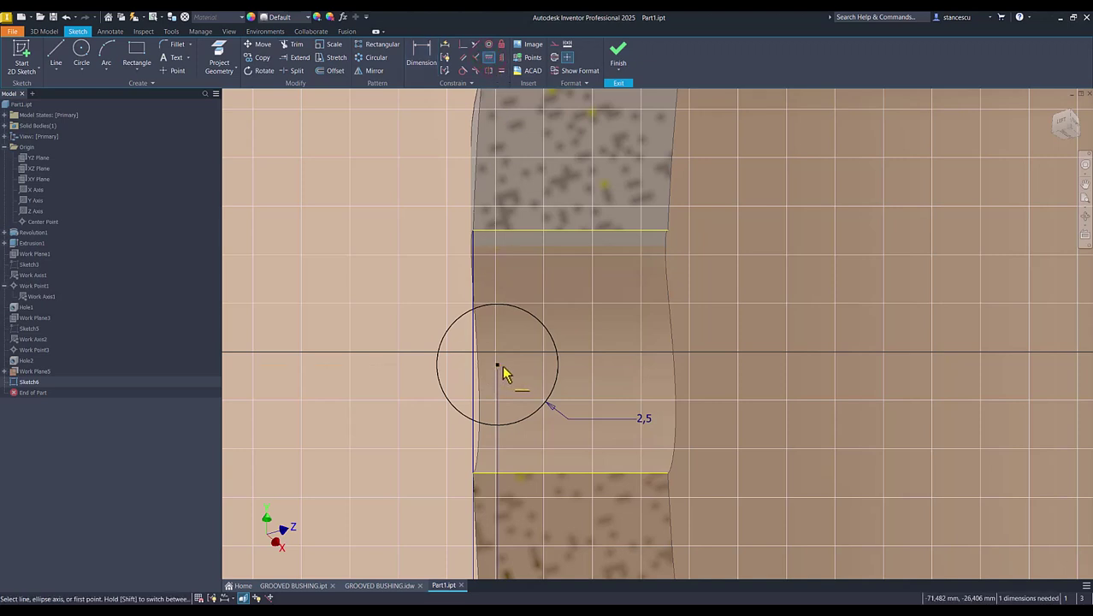
pyautogui.click(497, 366)
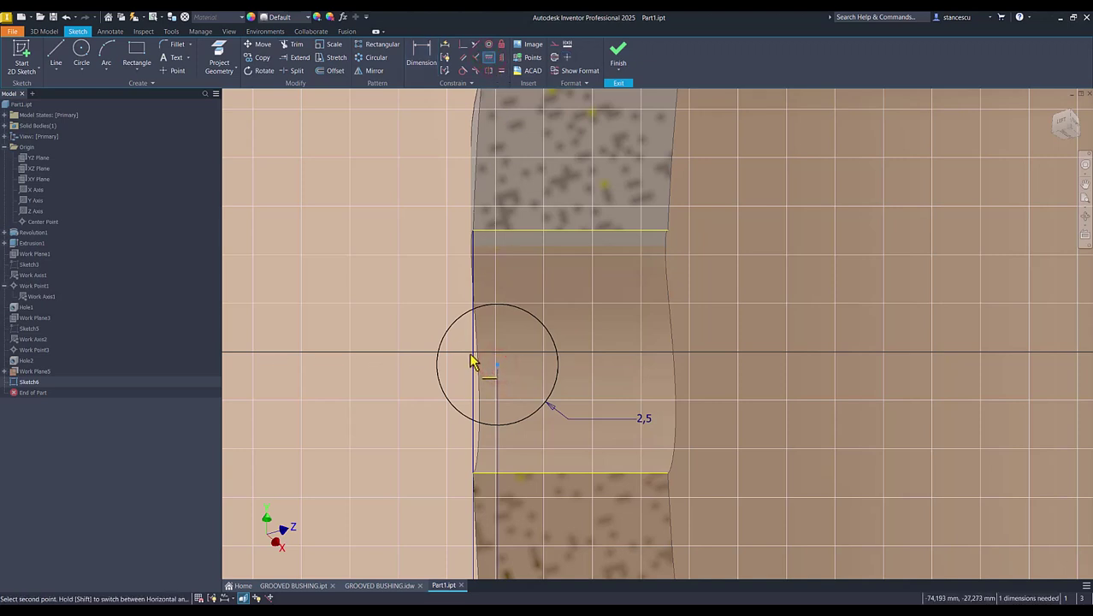
pyautogui.click(473, 352)
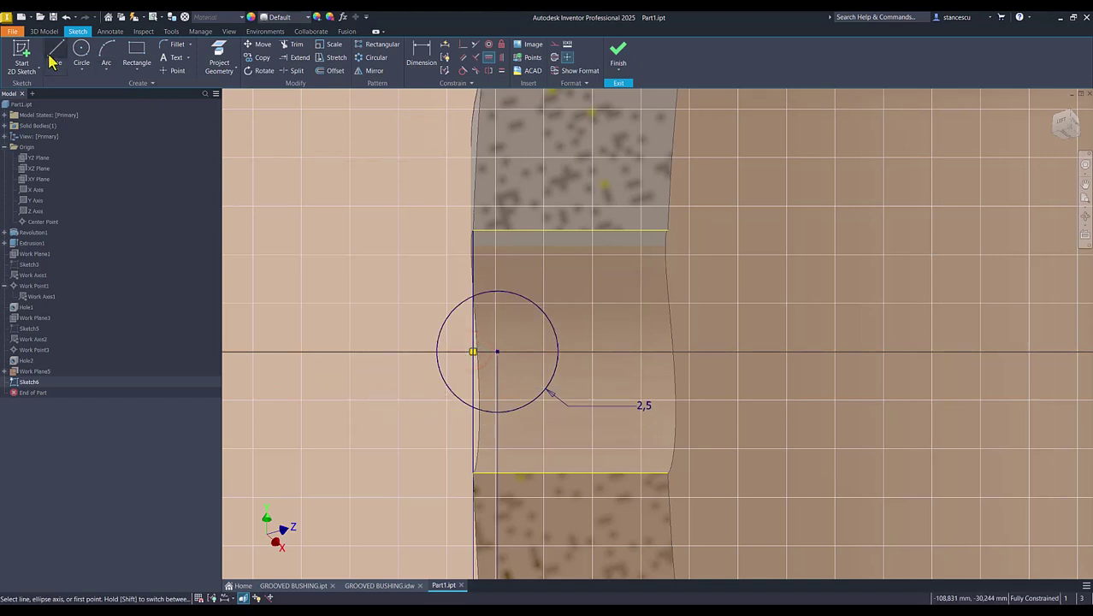
# Step: Draw a rectangle from the circle's top to below it, widening its left edge
pyautogui.click(141, 55)
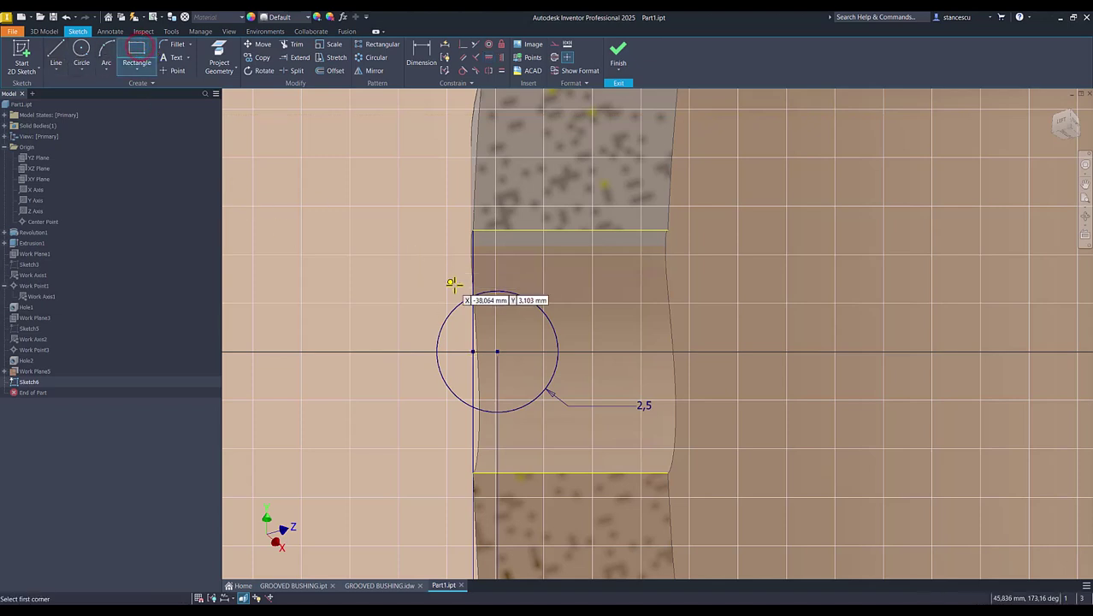
pyautogui.click(496, 291)
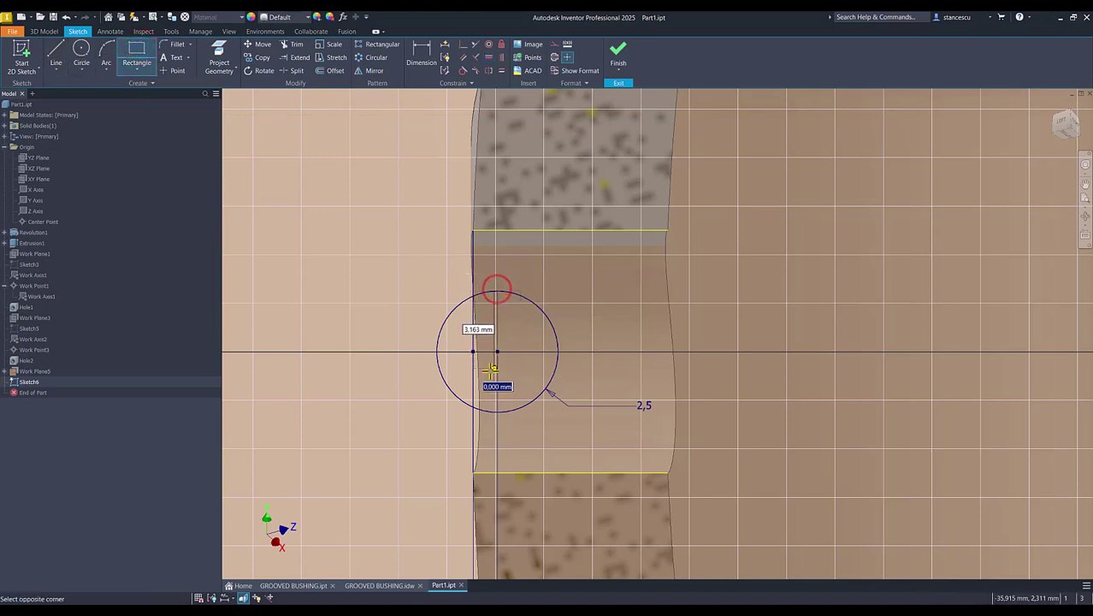
pyautogui.click(434, 413)
pyautogui.press('Escape')
pyautogui.moveTo(437, 384); pyautogui.dragTo(414, 382)
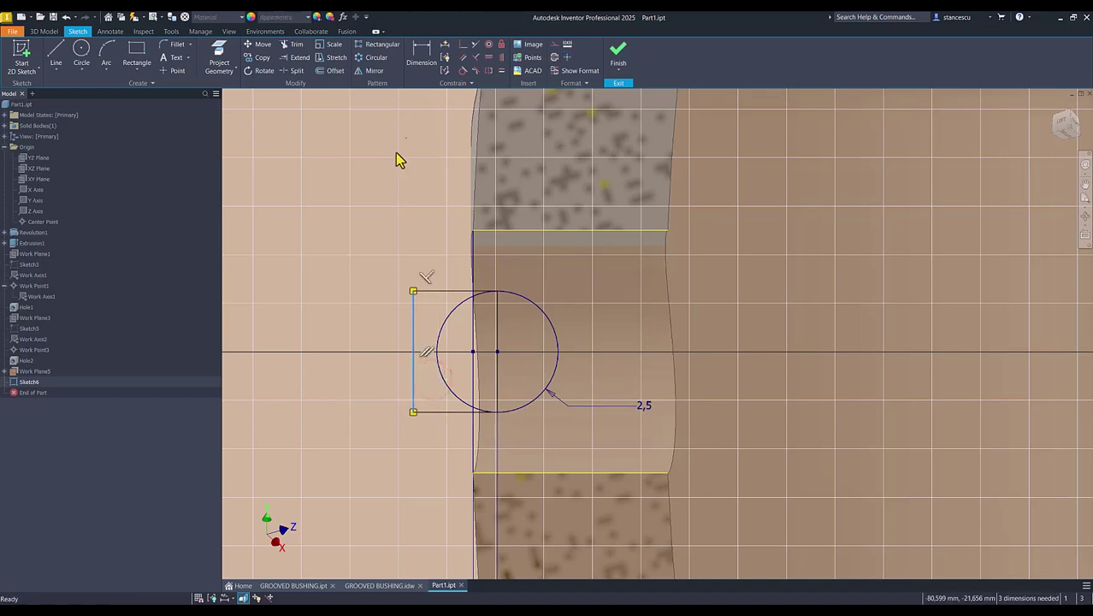
# Step: Make the rectangle's left edge tangent to the circle
pyautogui.click(461, 71)
pyautogui.click(413, 314)
pyautogui.click(444, 323)
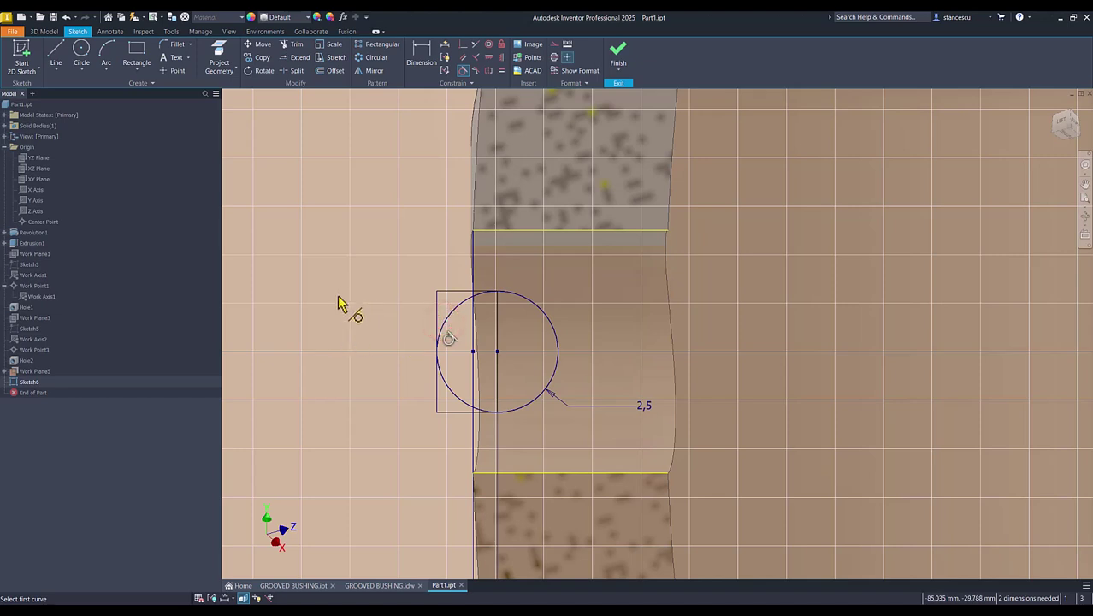
pyautogui.press('Escape')
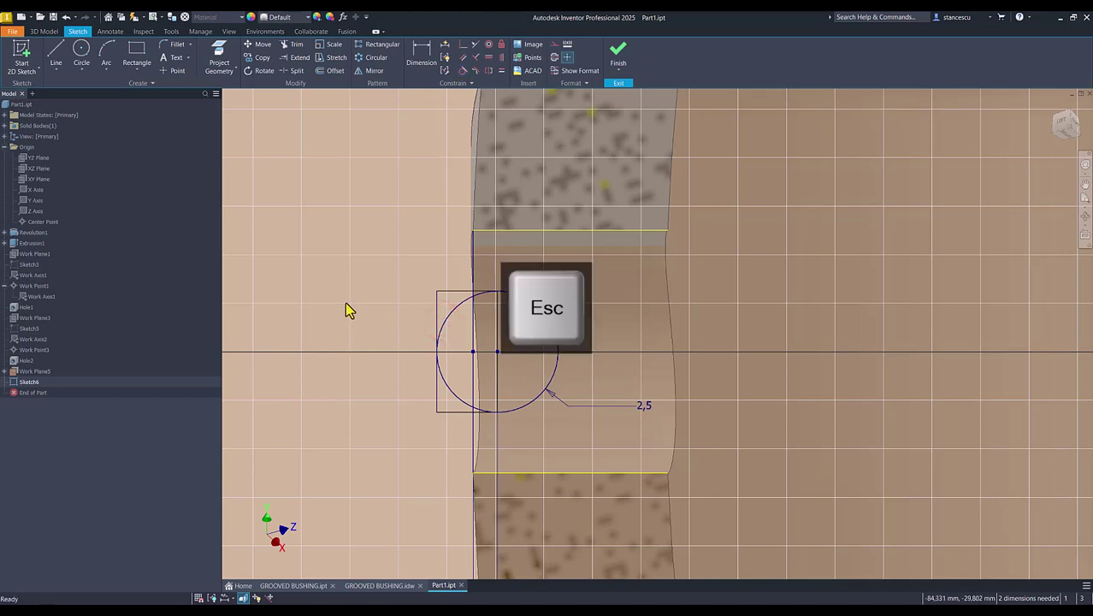
# Step: Trim away the circle's left arc segments, leaving only its right arc
pyautogui.click(294, 44)
pyautogui.click(455, 306)
pyautogui.click(481, 297)
pyautogui.click(440, 378)
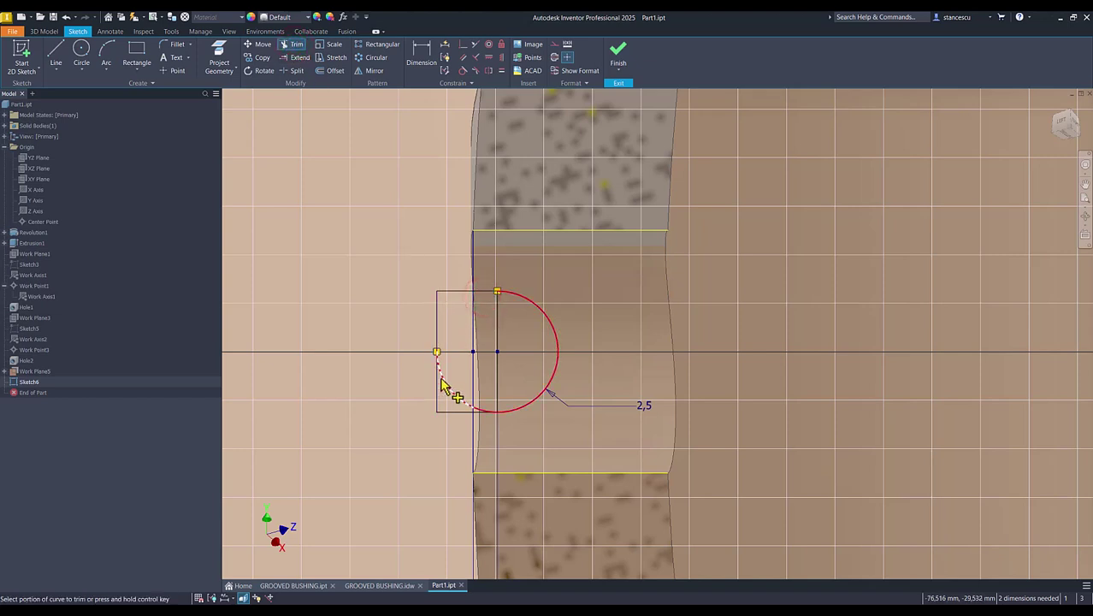
pyautogui.click(479, 408)
pyautogui.press('Escape')
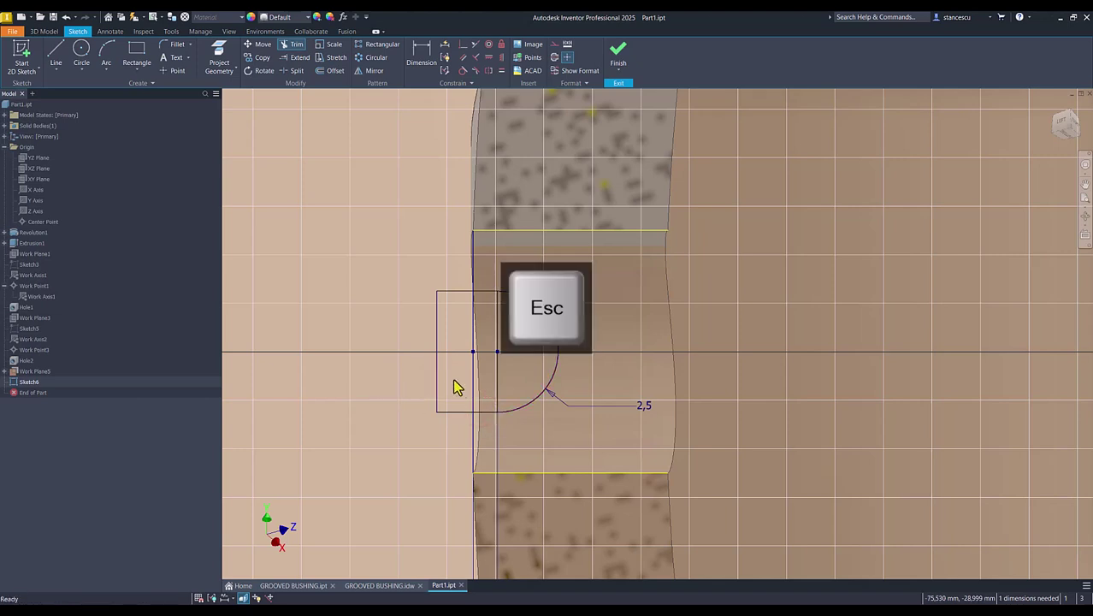
# Step: Convert the part-edge line and the vertical centre line into construction geometry
pyautogui.click(476, 395)
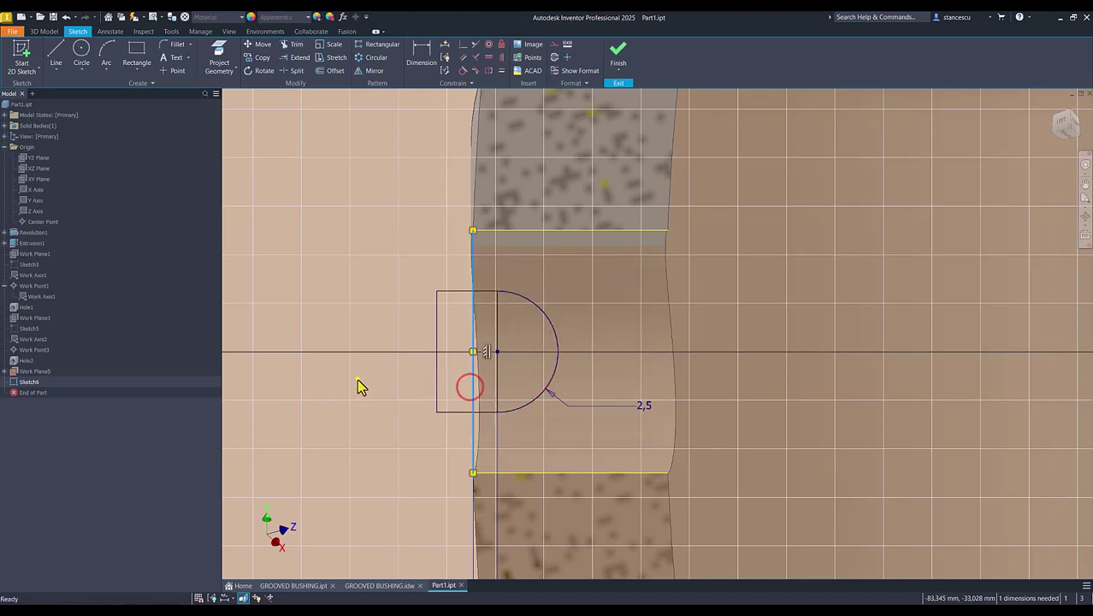
pyautogui.rightClick(358, 383)
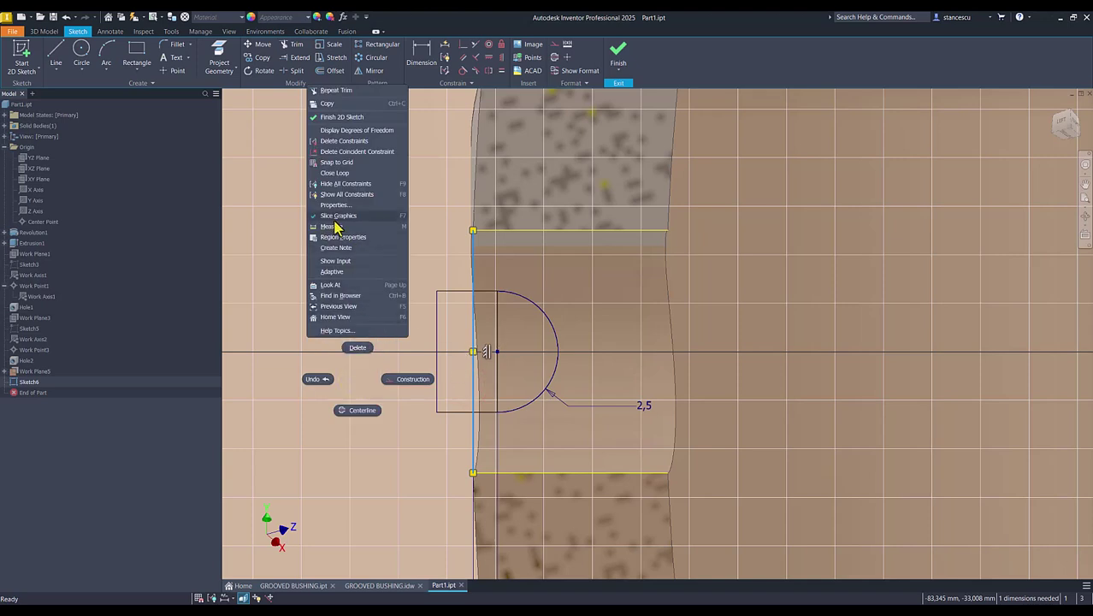
pyautogui.click(409, 382)
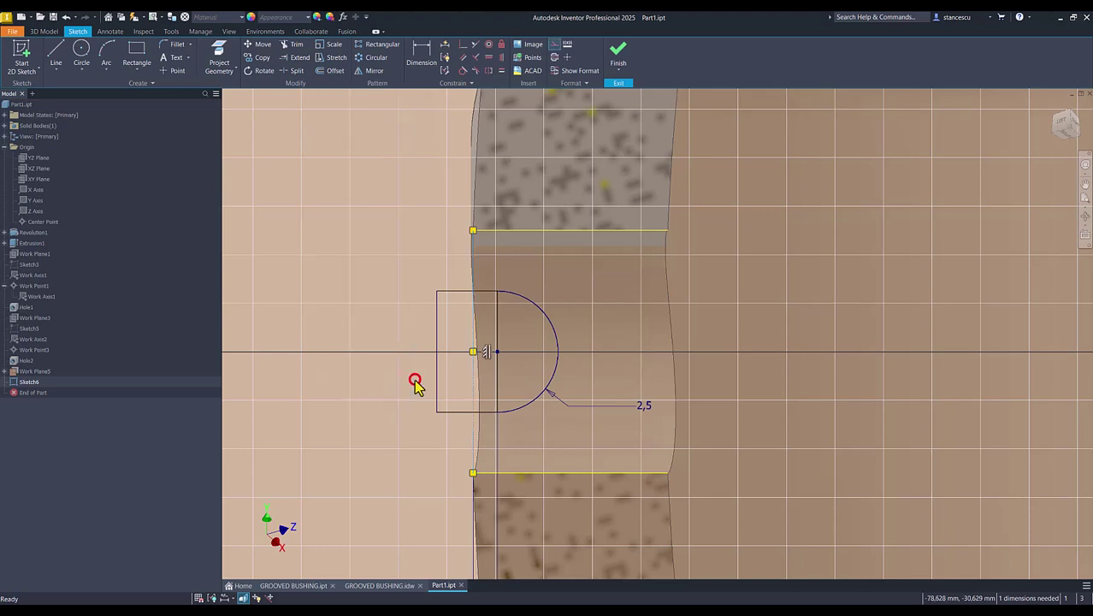
pyautogui.click(497, 325)
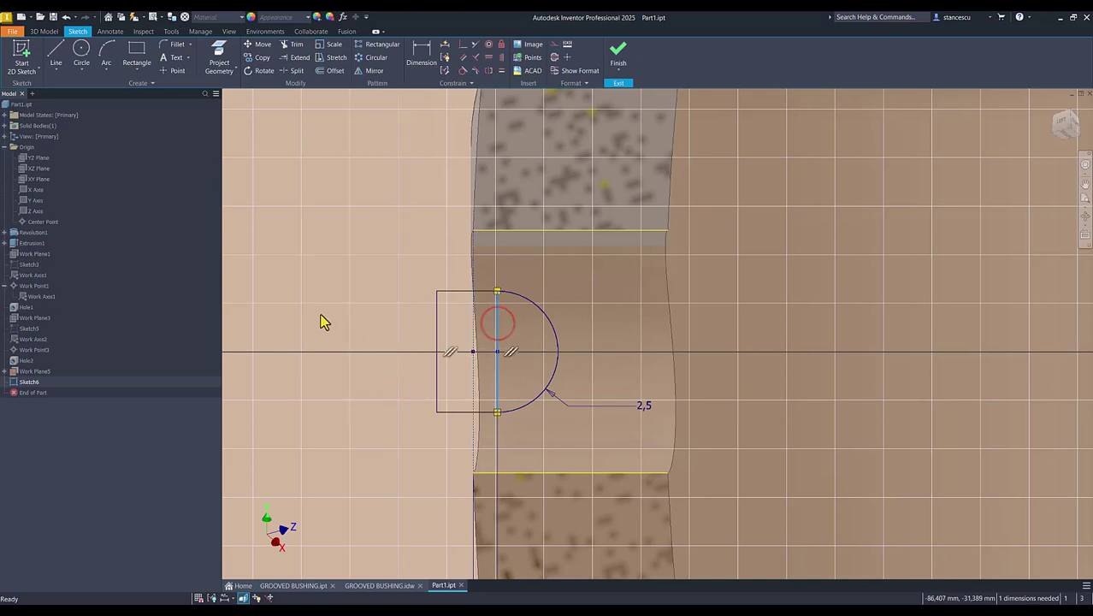
pyautogui.rightClick(318, 314)
pyautogui.click(367, 313)
pyautogui.click(344, 378)
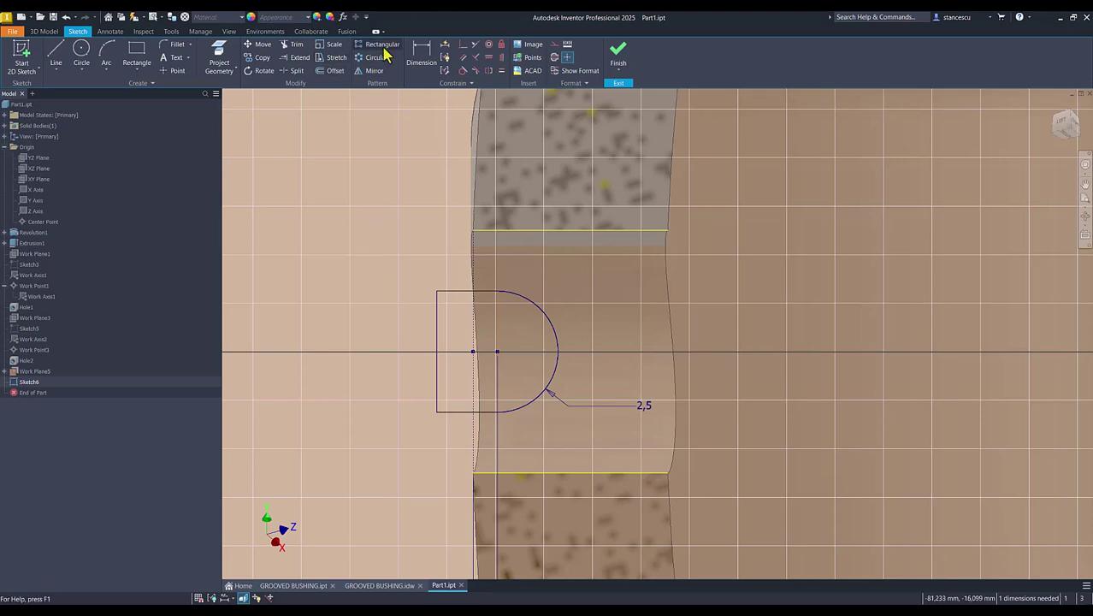
# Step: Run Auto Dimension to confirm full constraint, then finish Sketch6
pyautogui.click(444, 47)
pyautogui.click(261, 165)
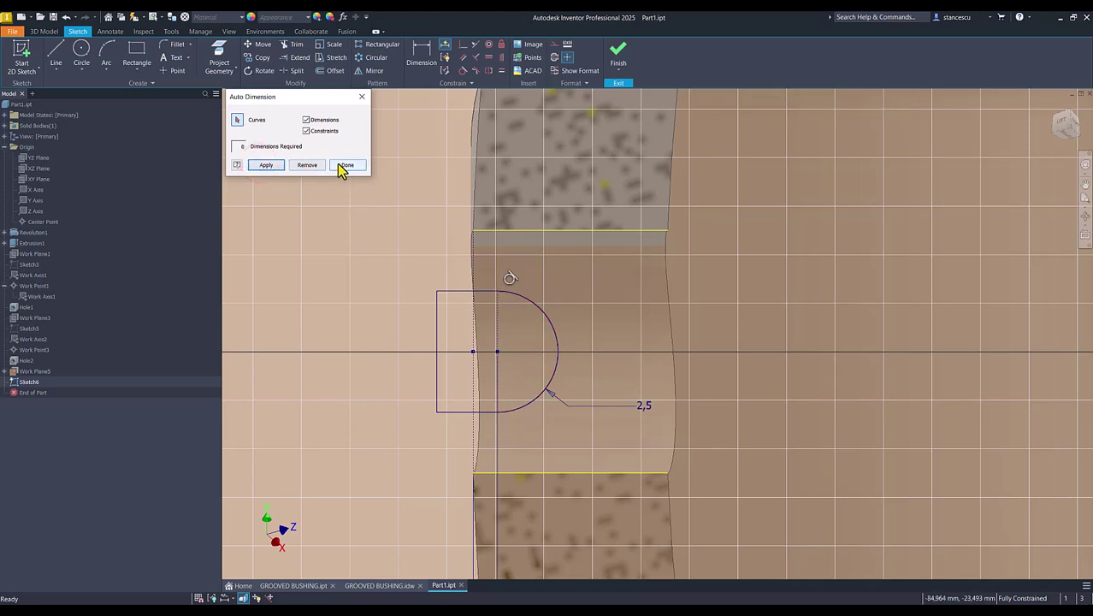
pyautogui.click(310, 168)
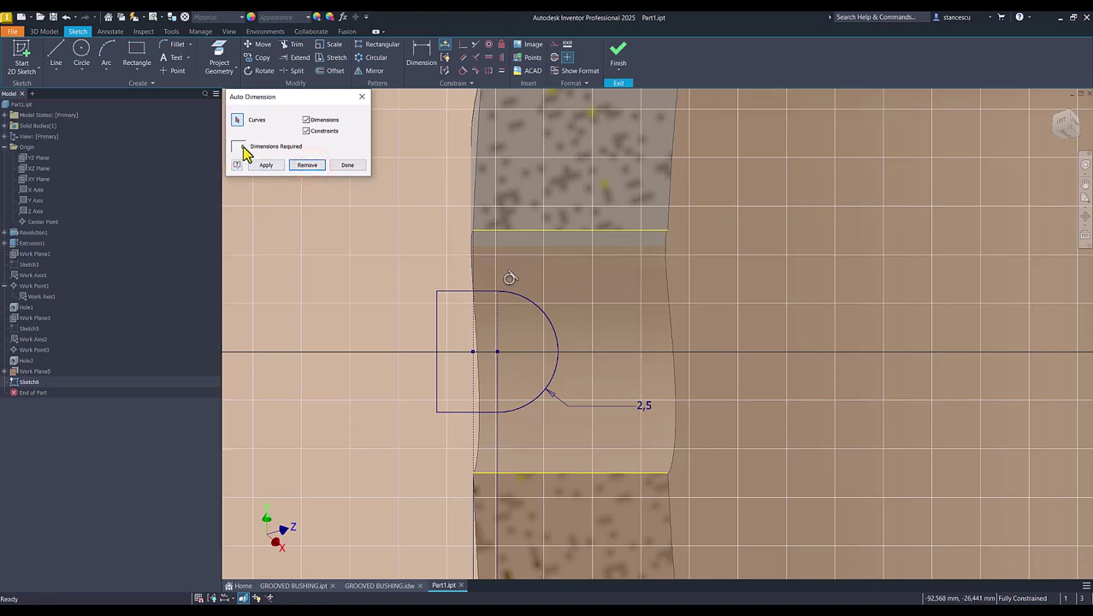
pyautogui.click(346, 165)
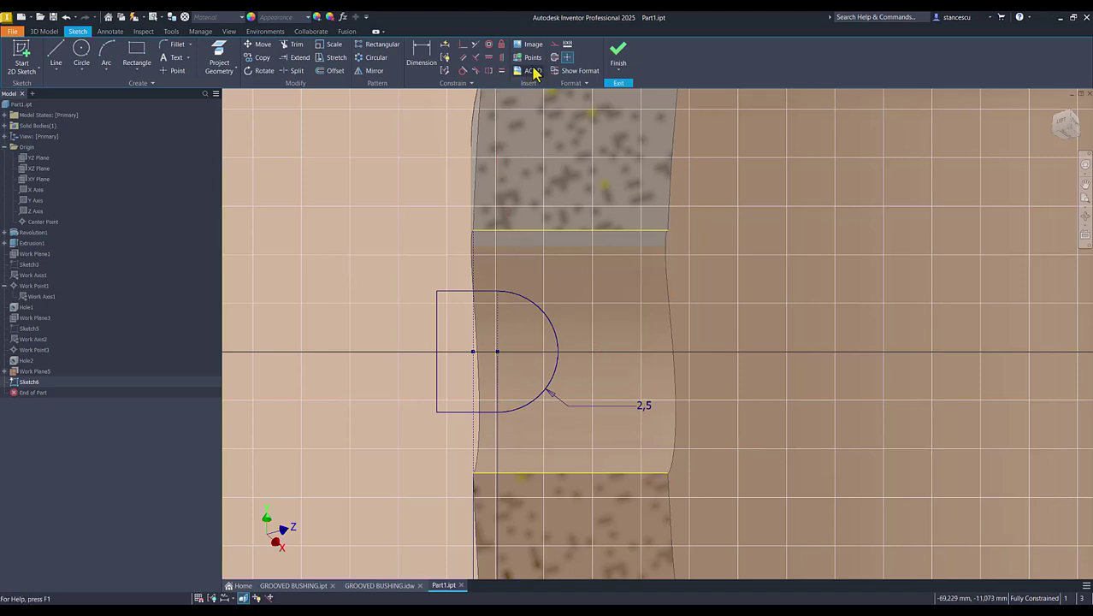
pyautogui.click(617, 57)
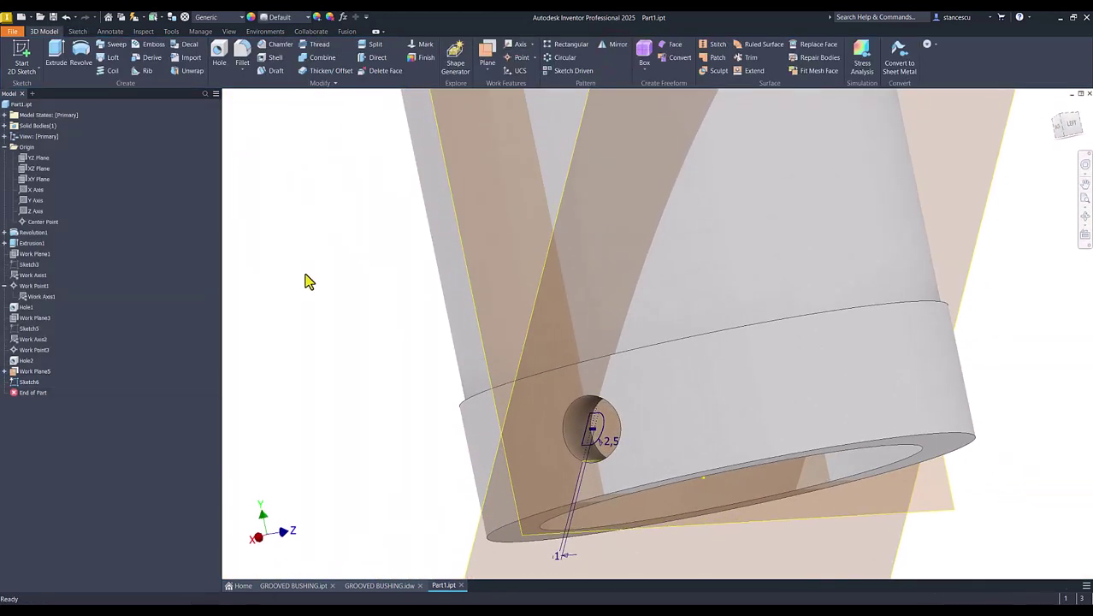
# Step: Cut a 0,5-revolution, 70 mm-high coil from Sketch6 around the Y Axis
pyautogui.keyDown('shift'); pyautogui.moveTo(623, 432); pyautogui.dragTo(513, 342, button='middle'); pyautogui.keyUp('shift')
pyautogui.scroll(-5, 583, 224)
pyautogui.keyDown('shift'); pyautogui.moveTo(746, 203); pyautogui.dragTo(85, 60, button='middle'); pyautogui.keyUp('shift')
pyautogui.click(111, 70)
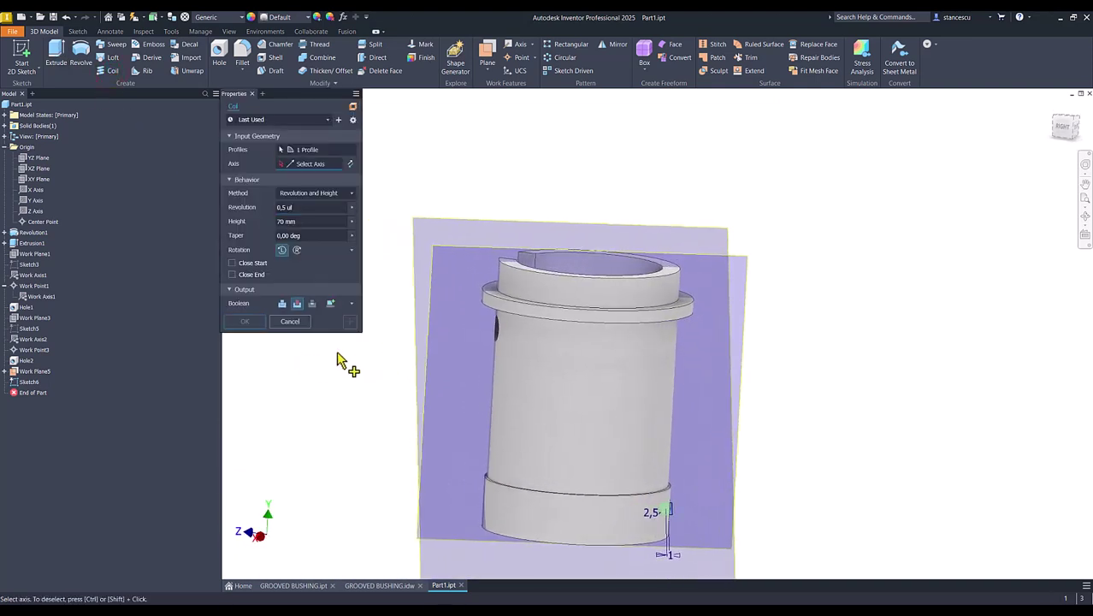
pyautogui.keyDown('shift'); pyautogui.moveTo(342, 358); pyautogui.dragTo(409, 331, button='middle'); pyautogui.keyUp('shift')
pyautogui.scroll(5, 732, 513)
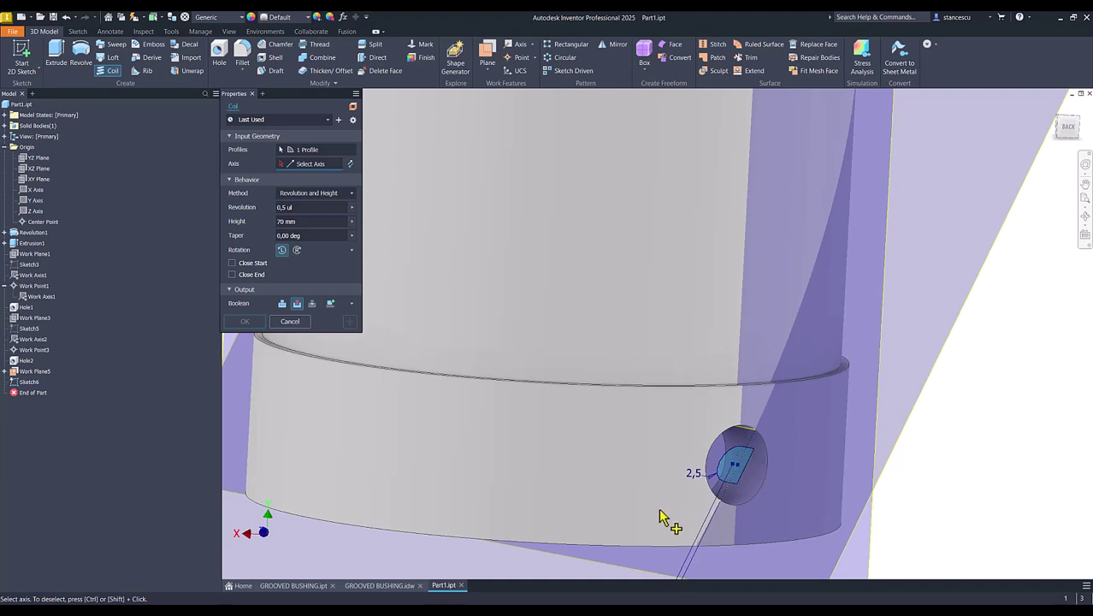
pyautogui.scroll(-2, 658, 517)
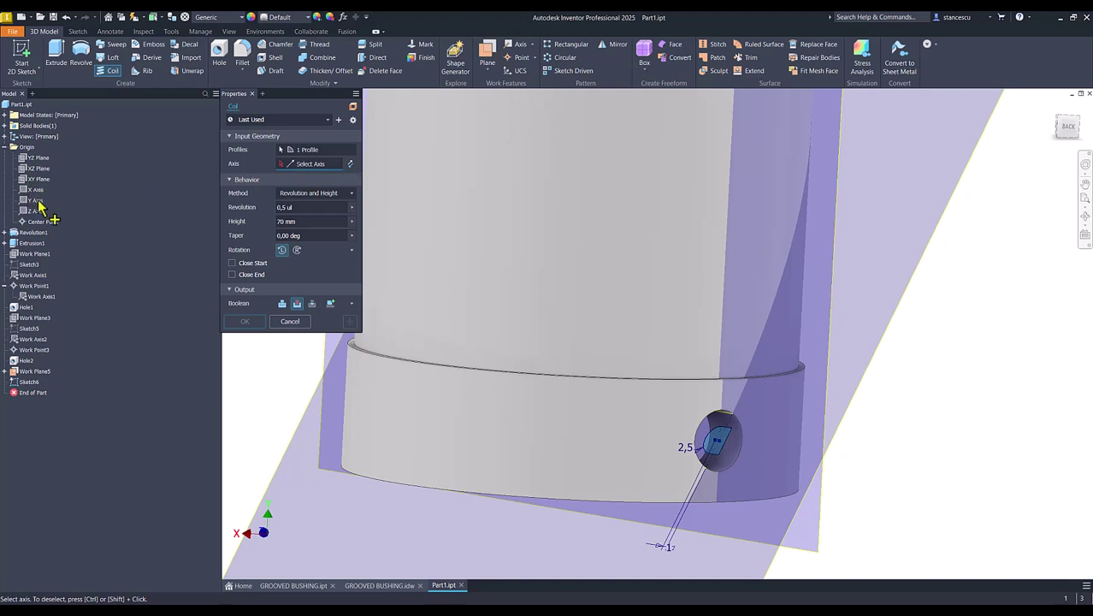
pyautogui.click(31, 201)
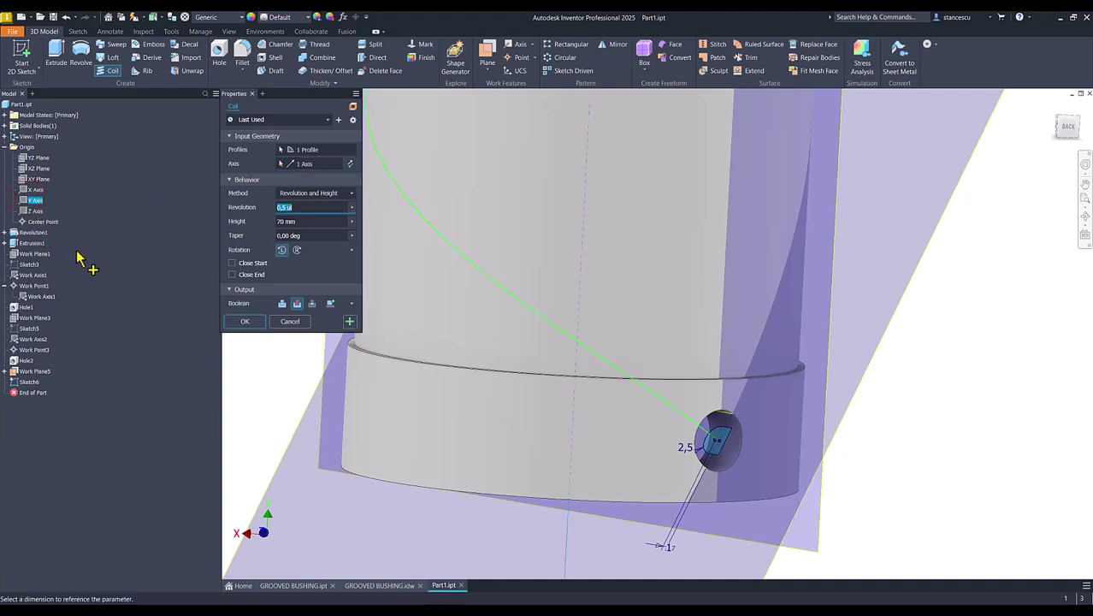
pyautogui.press('Home')
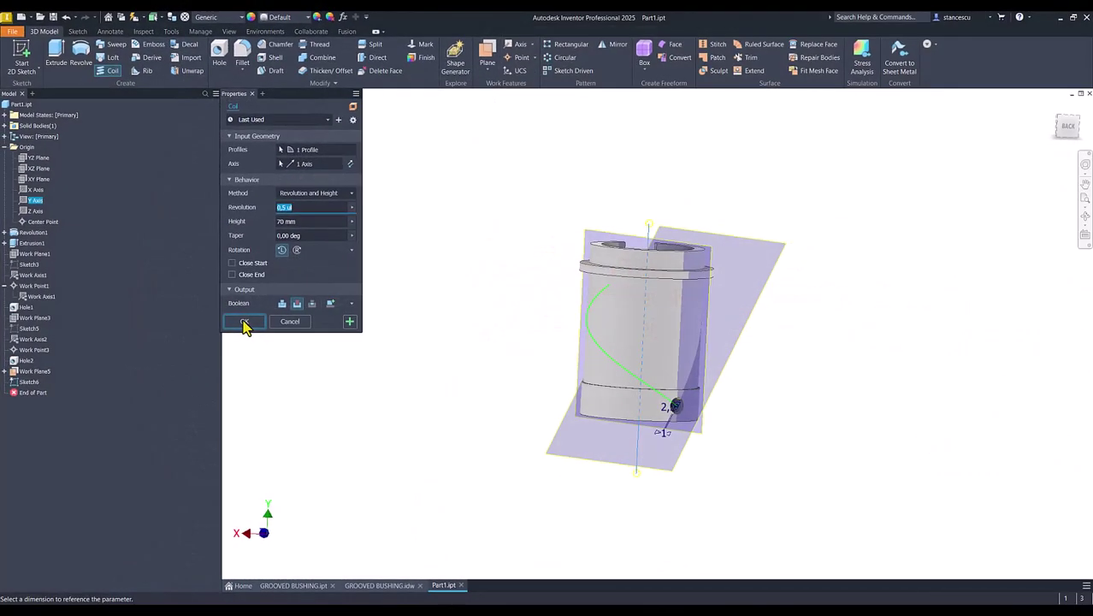
pyautogui.click(202, 588)
# Step: Hide Work Plane5 and the remaining work plane
pyautogui.scroll(-2, 432, 282)
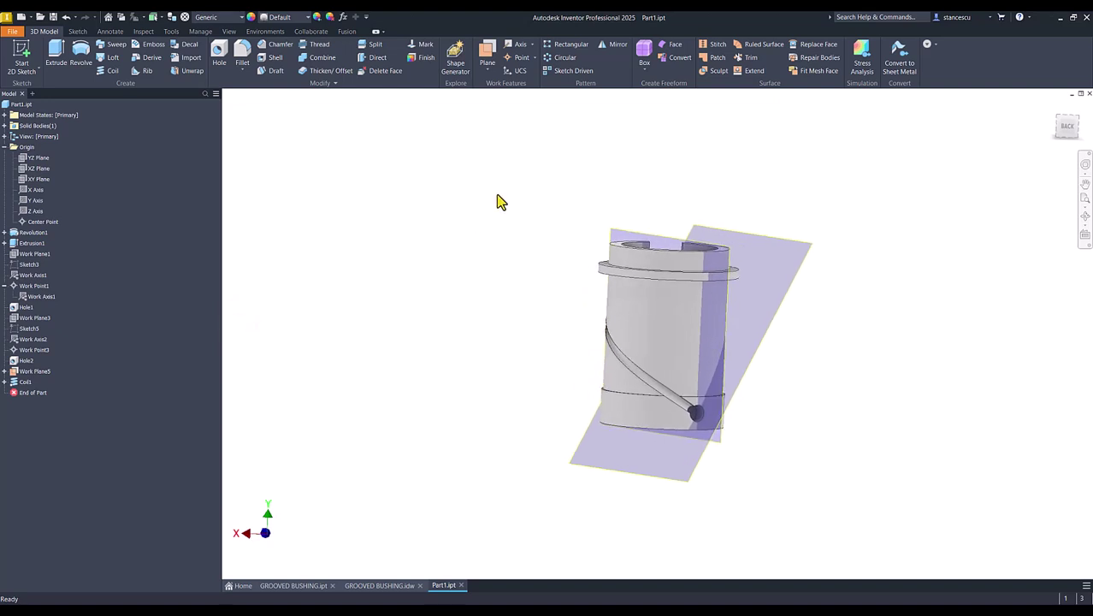
pyautogui.click(12, 371)
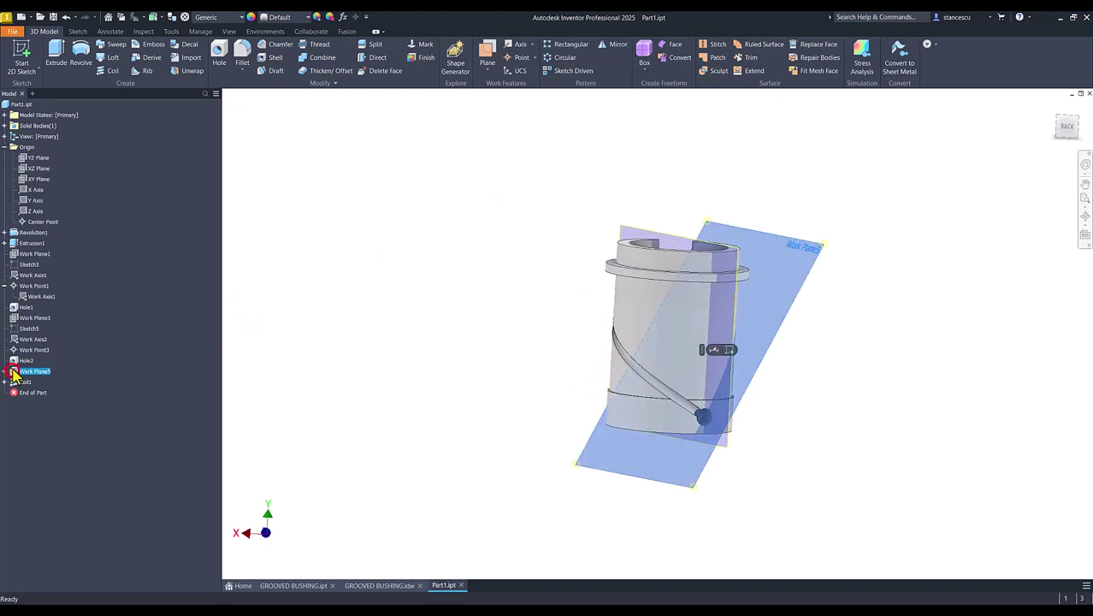
pyautogui.rightClick(13, 370)
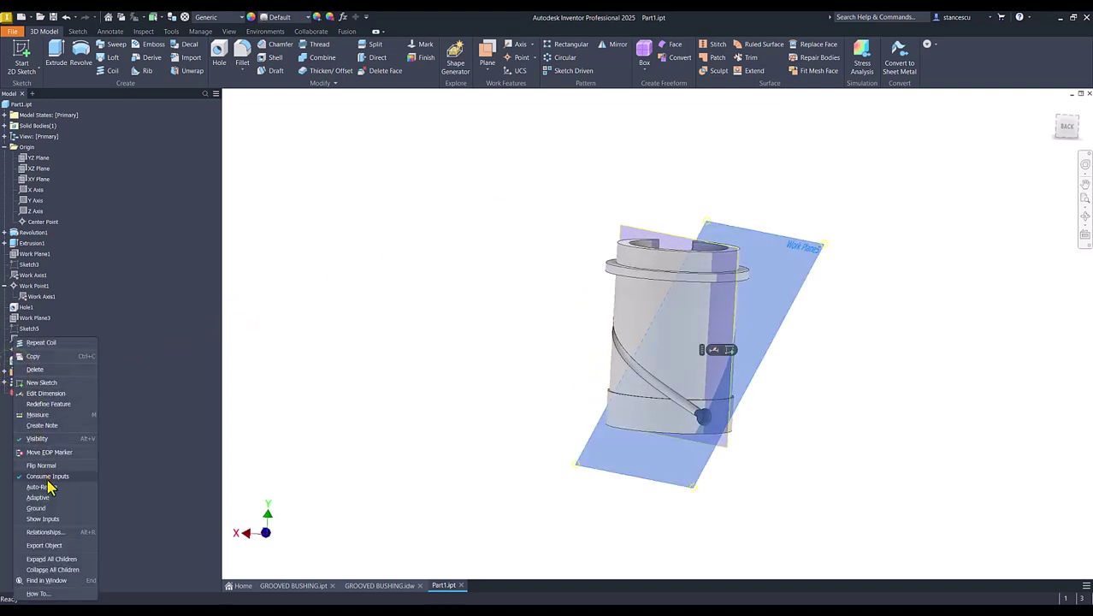
pyautogui.click(38, 440)
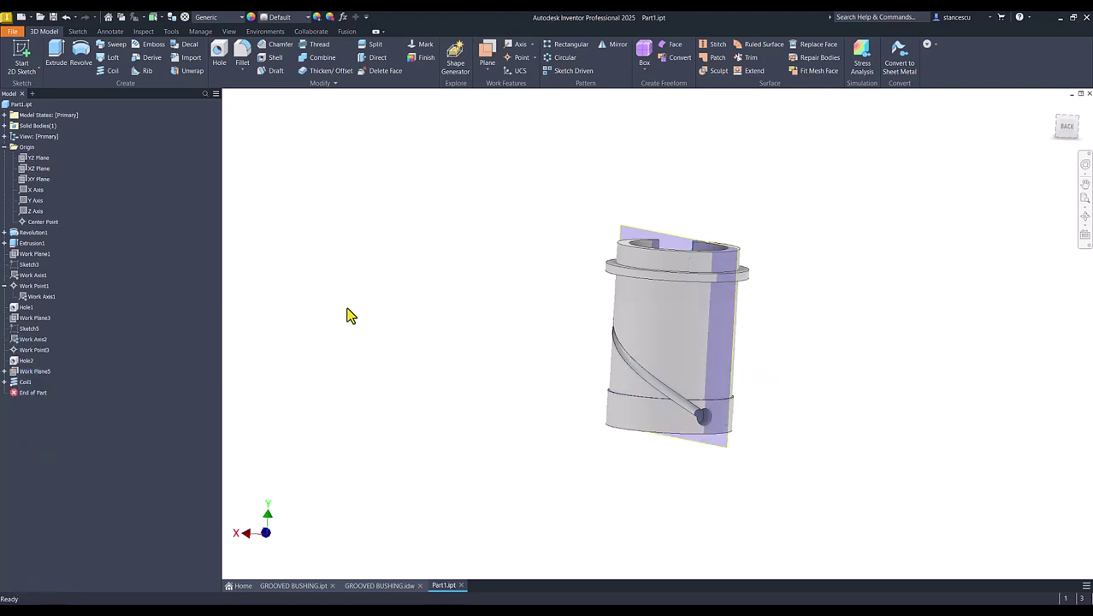
pyautogui.rightClick(650, 237)
pyautogui.click(671, 244)
# Step: Inspect the new helical groove up close, then start a Circular Pattern
pyautogui.press('F6')
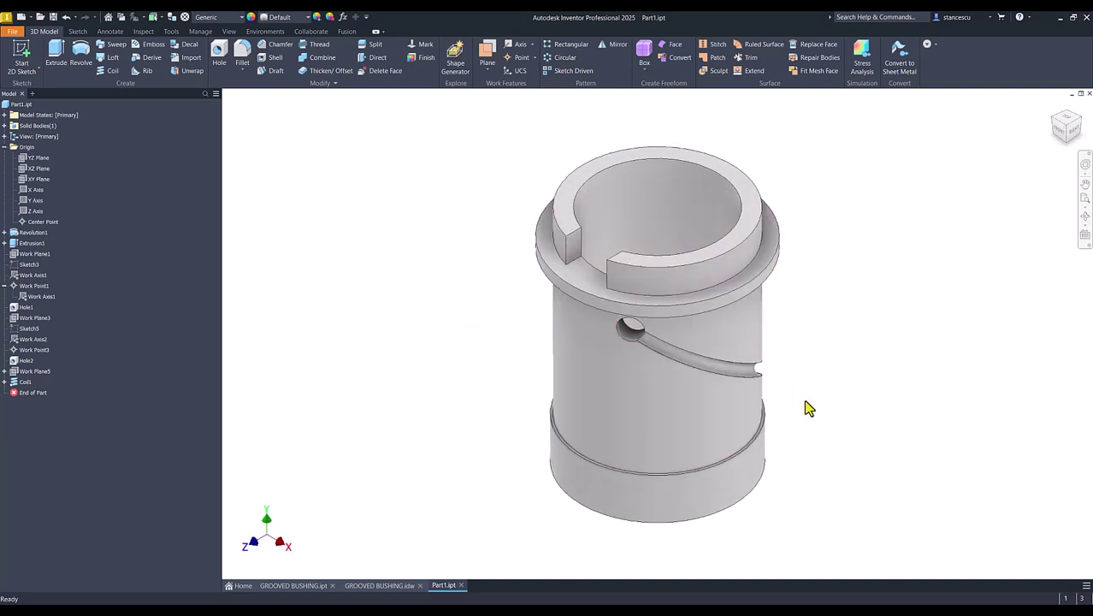
pyautogui.scroll(5, 815, 409)
pyautogui.keyDown('shift'); pyautogui.moveTo(815, 410); pyautogui.dragTo(691, 476, button='middle'); pyautogui.keyUp('shift')
pyautogui.scroll(5, 827, 496)
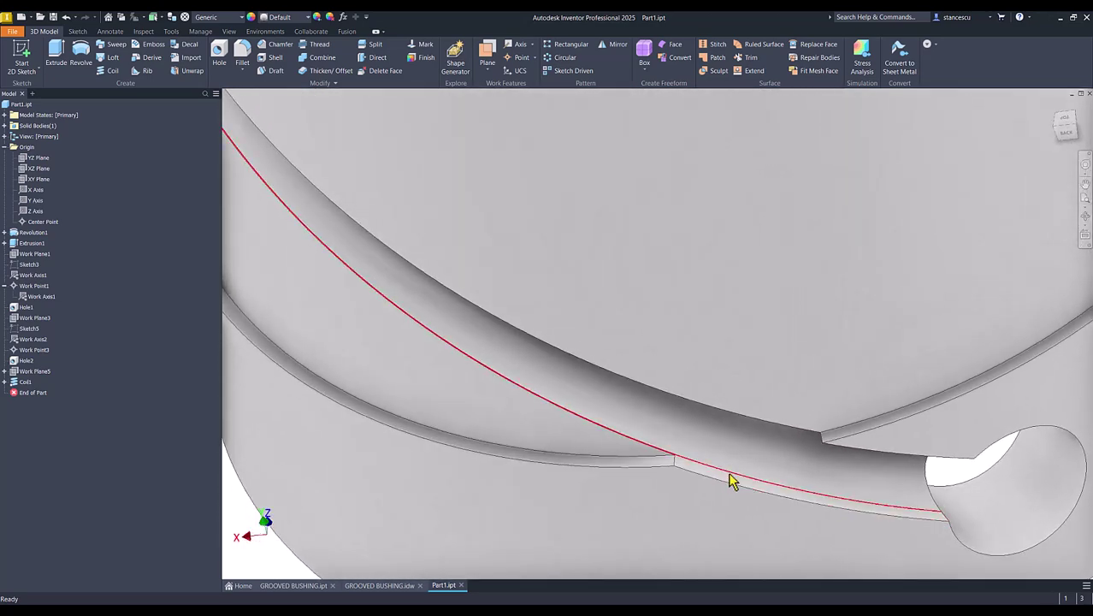
pyautogui.scroll(-2, 783, 497)
pyautogui.keyDown('shift'); pyautogui.moveTo(784, 497); pyautogui.dragTo(615, 403, button='middle'); pyautogui.keyUp('shift')
pyautogui.scroll(-5, 434, 344)
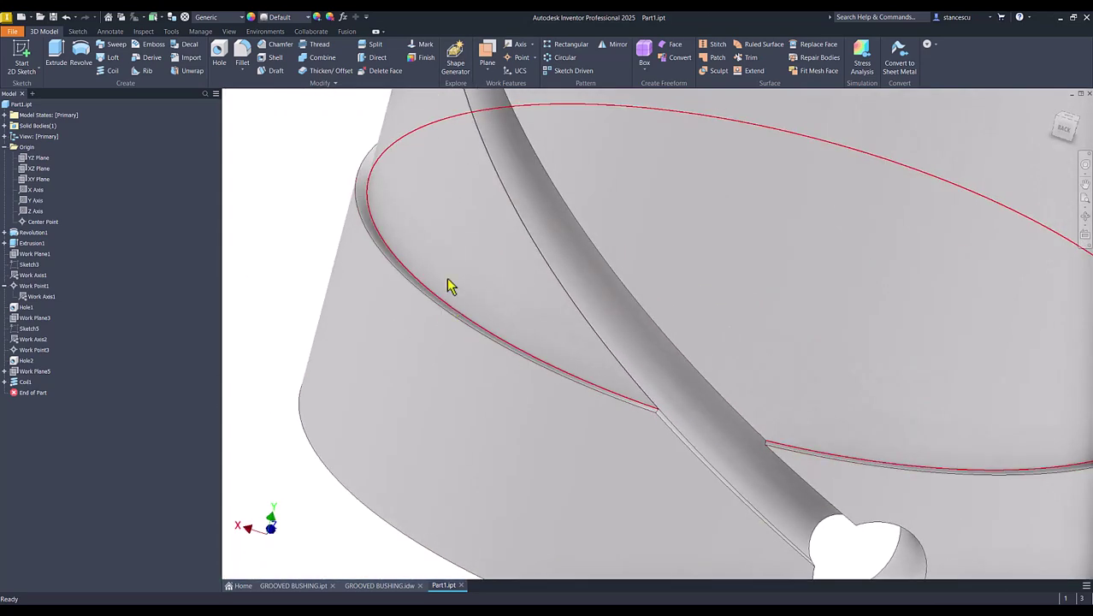
pyautogui.press('F6')
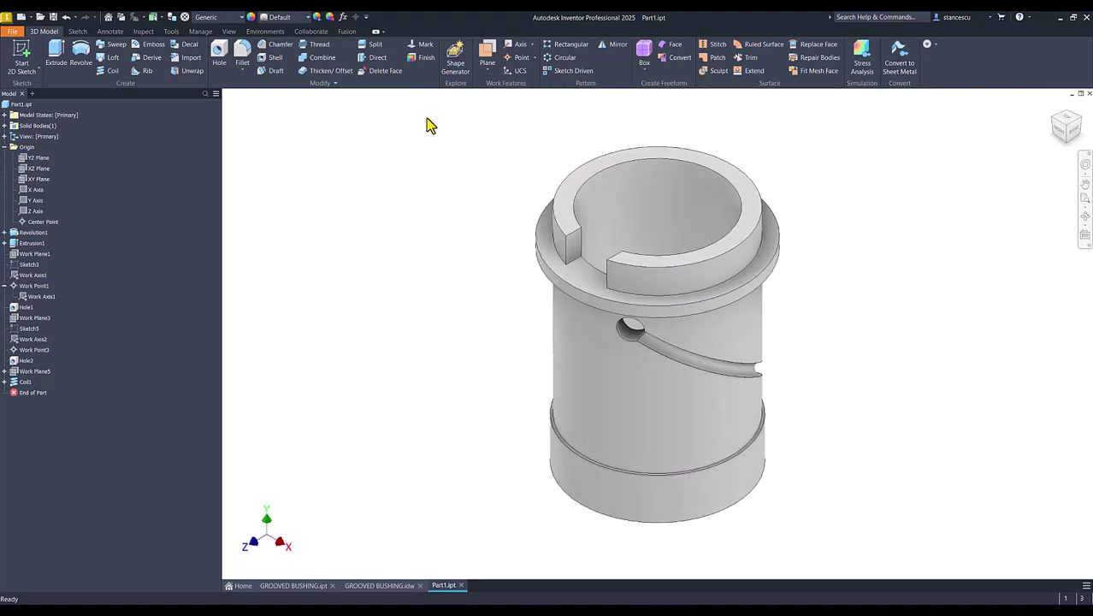
pyautogui.click(565, 59)
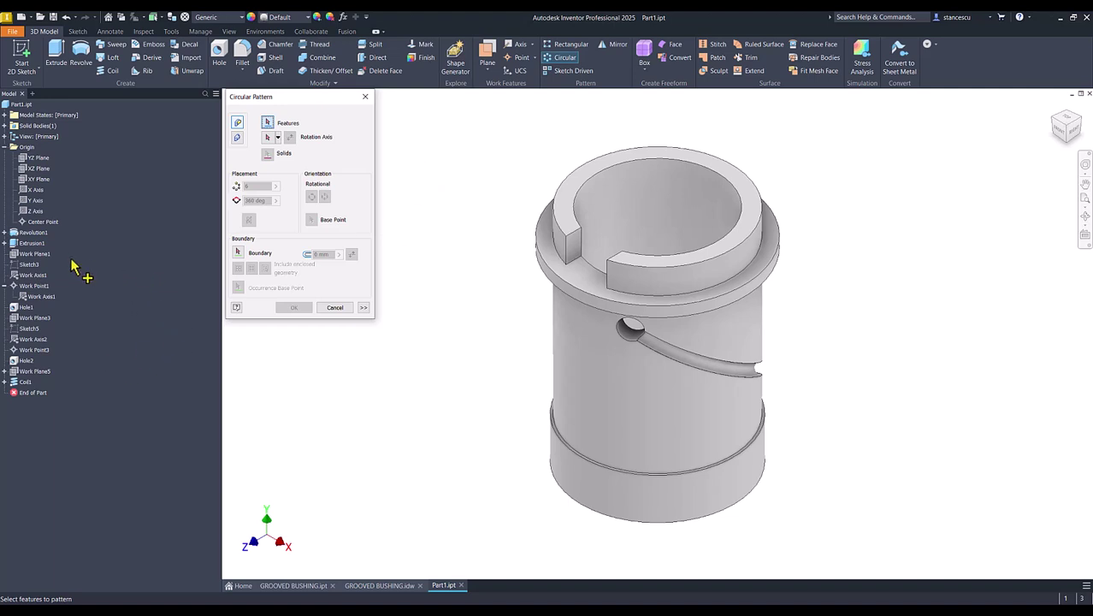
# Step: Pattern Hole1, Hole2 and Coil1 three times around the cylinder's axis
pyautogui.click(19, 308)
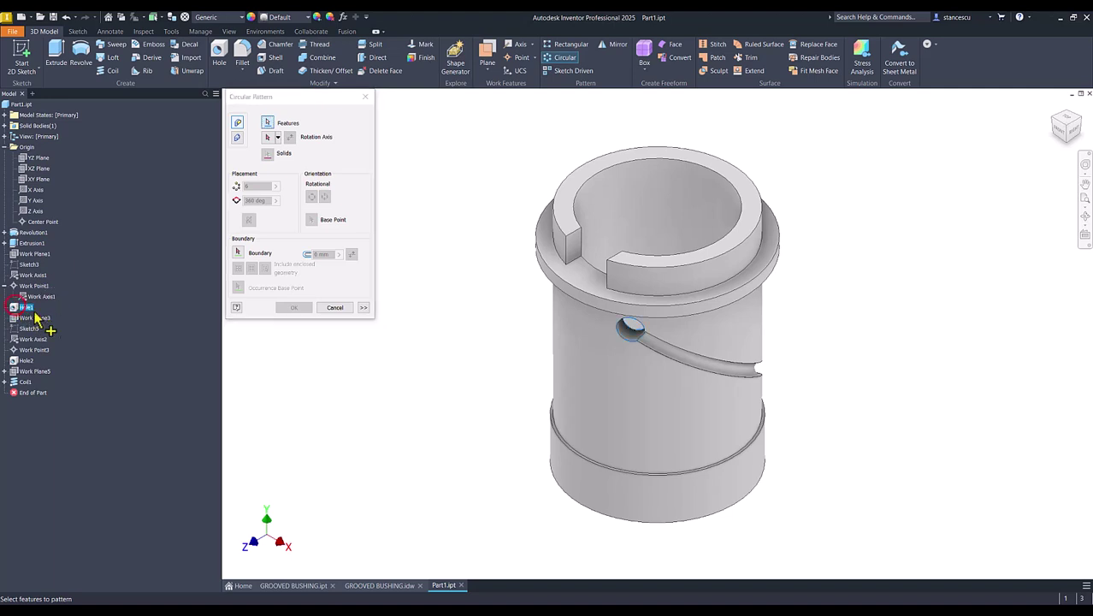
pyautogui.click(15, 361)
pyautogui.click(18, 382)
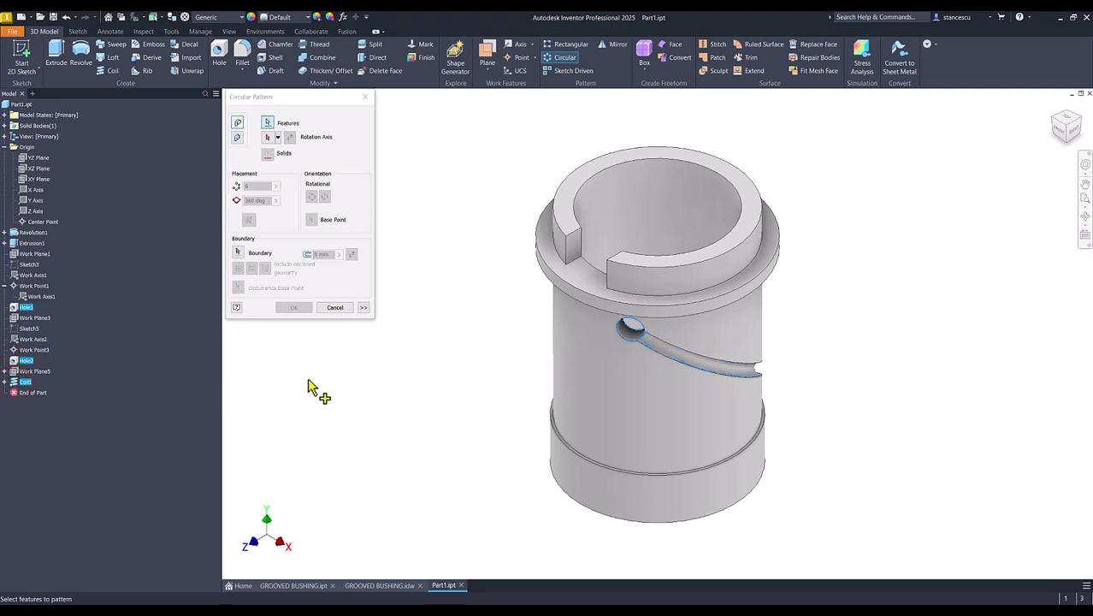
pyautogui.click(268, 137)
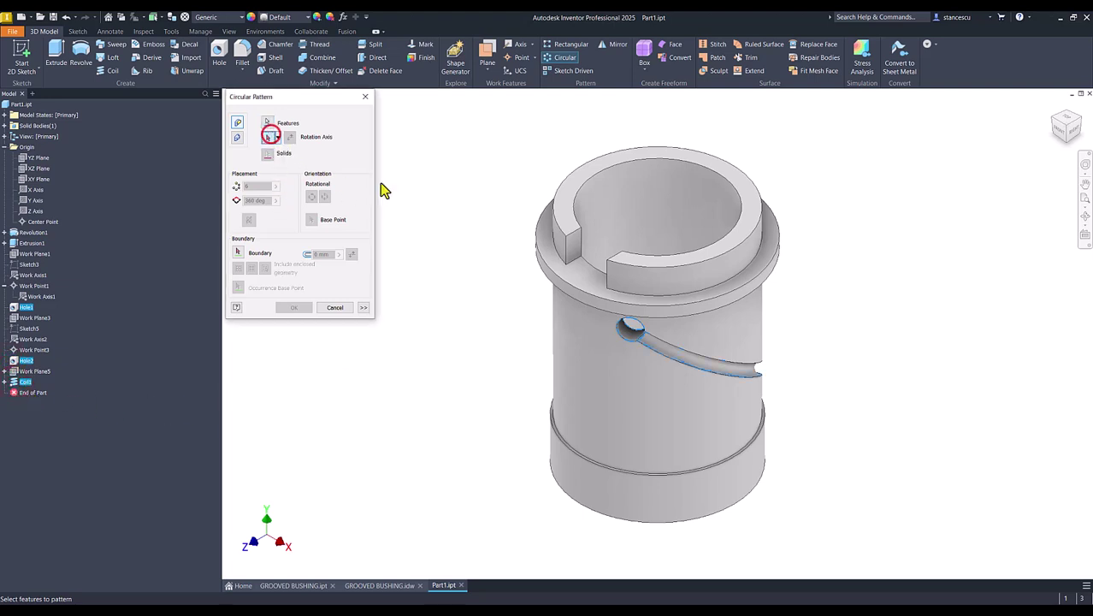
pyautogui.click(672, 204)
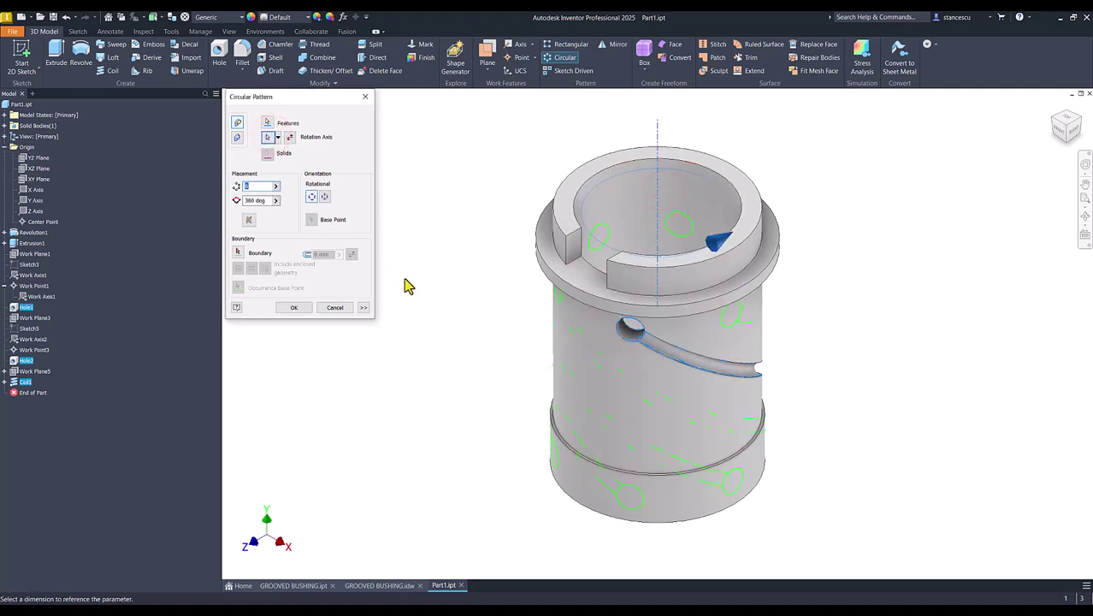
pyautogui.doubleClick(250, 185)
pyautogui.write('3')
pyautogui.click(295, 308)
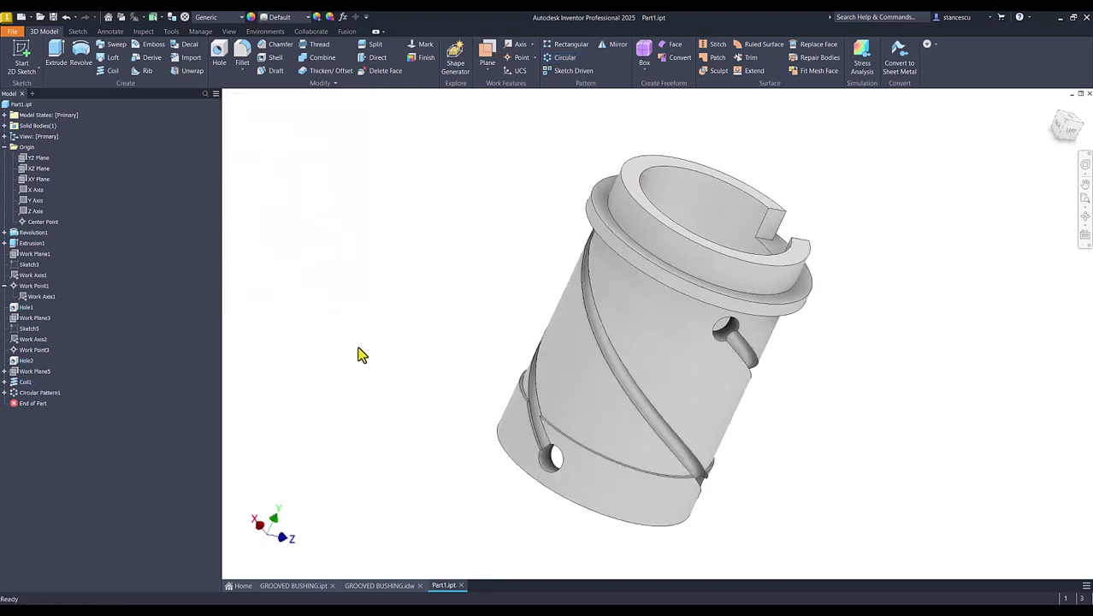
pyautogui.press('F6')
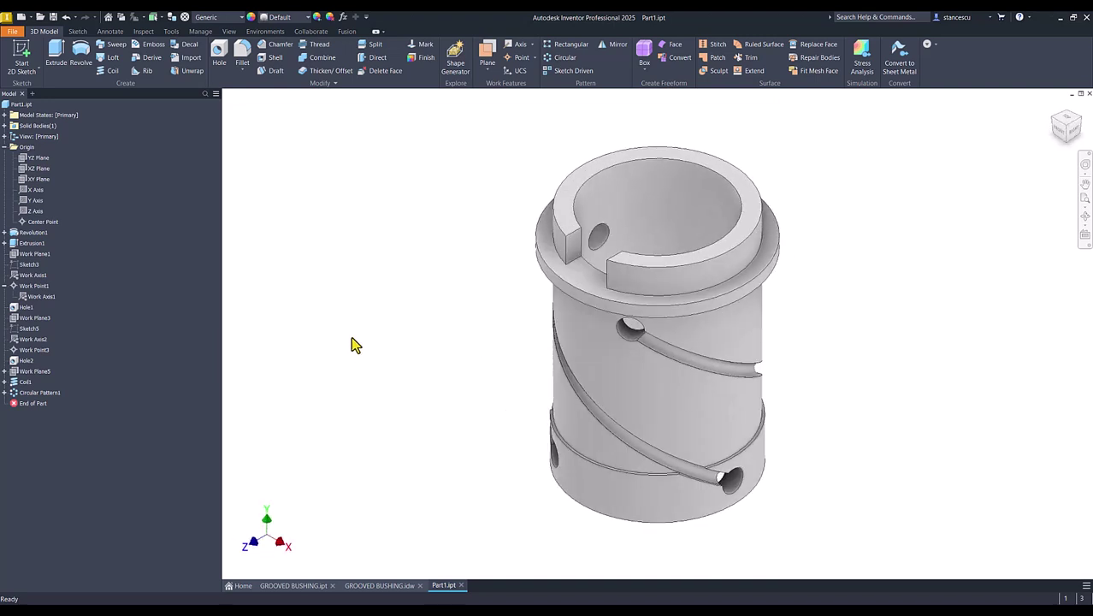
# Step: Apply a 2 mm chamfer to the bushing's inner top bore edge
pyautogui.click(617, 164)
pyautogui.hotkey('ctrl', 'shift', 'k')
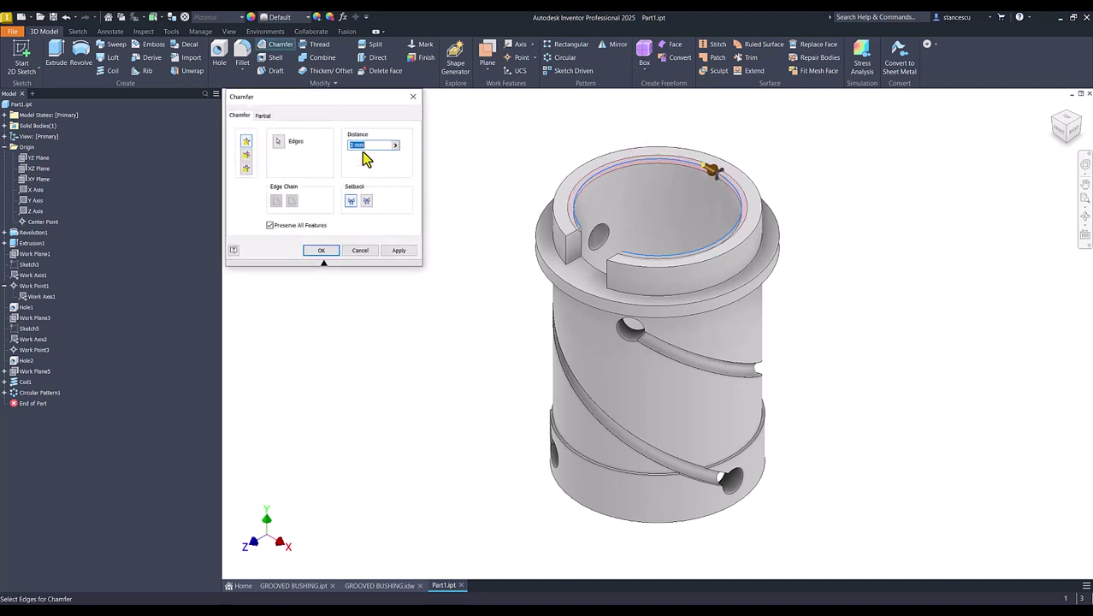
pyautogui.click(324, 251)
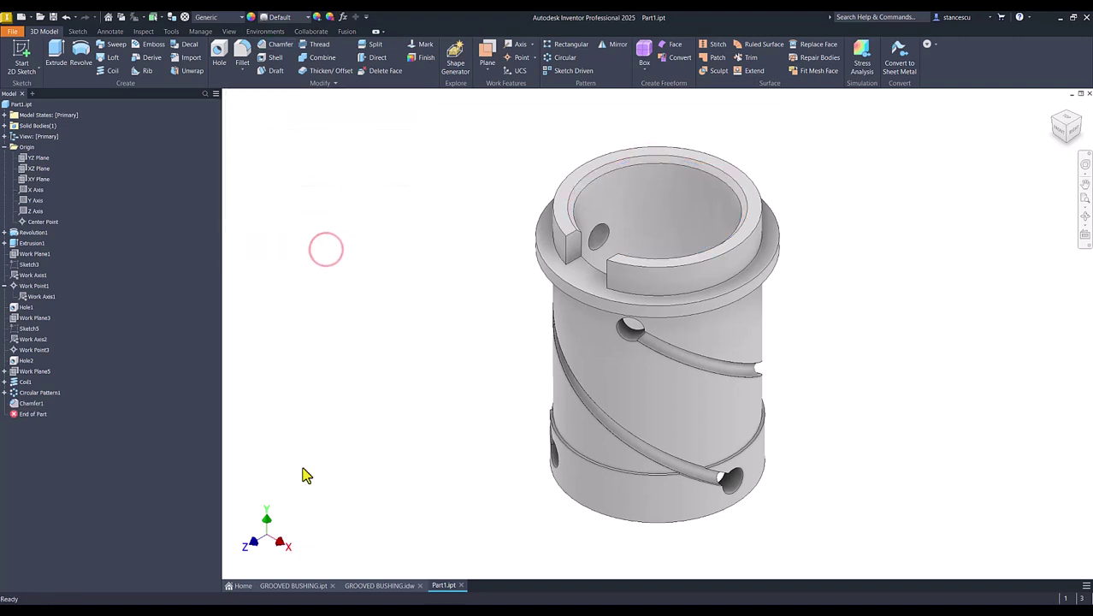
# Step: Check the GROOVED BUSHING.idw drawing, zoomed out
pyautogui.click(394, 586)
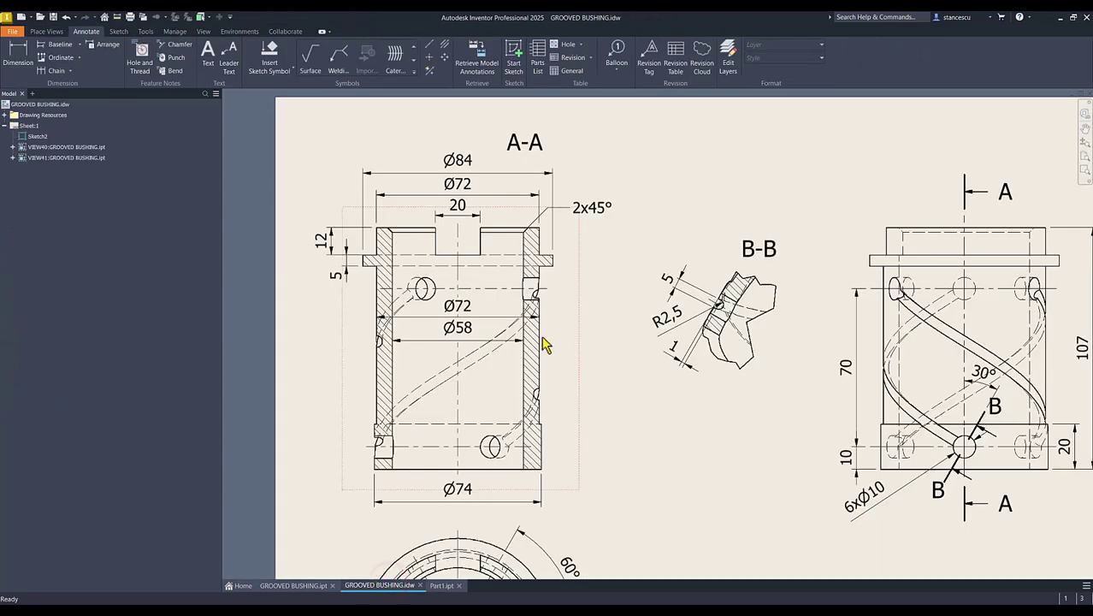
pyautogui.press('Num_Lock')
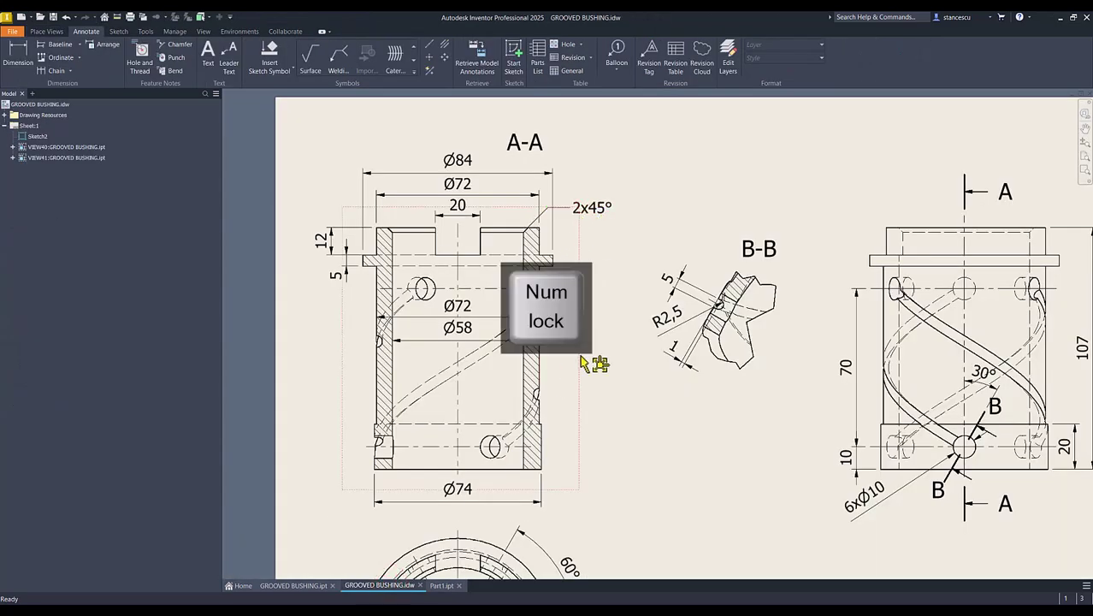
pyautogui.scroll(-1, 582, 364)
pyautogui.scroll(-1, 575, 369)
pyautogui.click(569, 377)
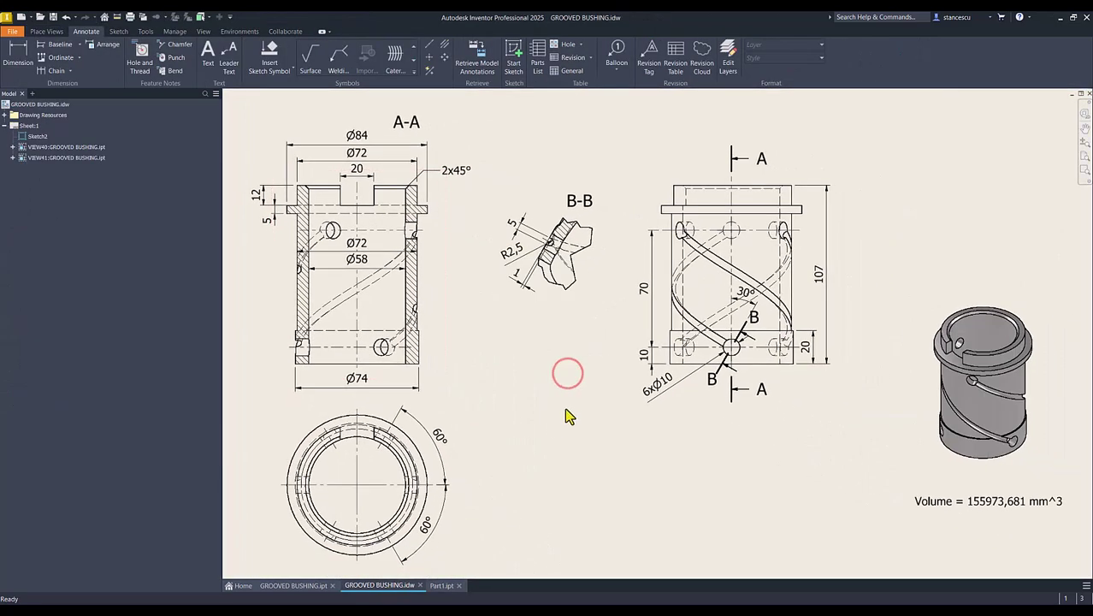
# Step: Compare Part1 in home view against the original GROOVED BUSHING part
pyautogui.click(443, 586)
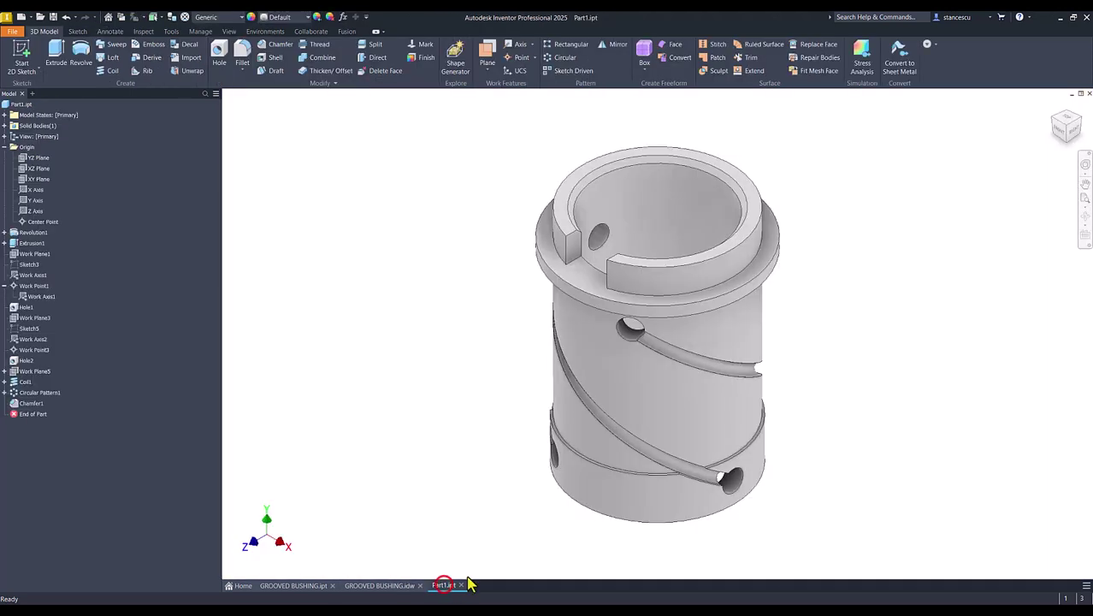
pyautogui.press('F6')
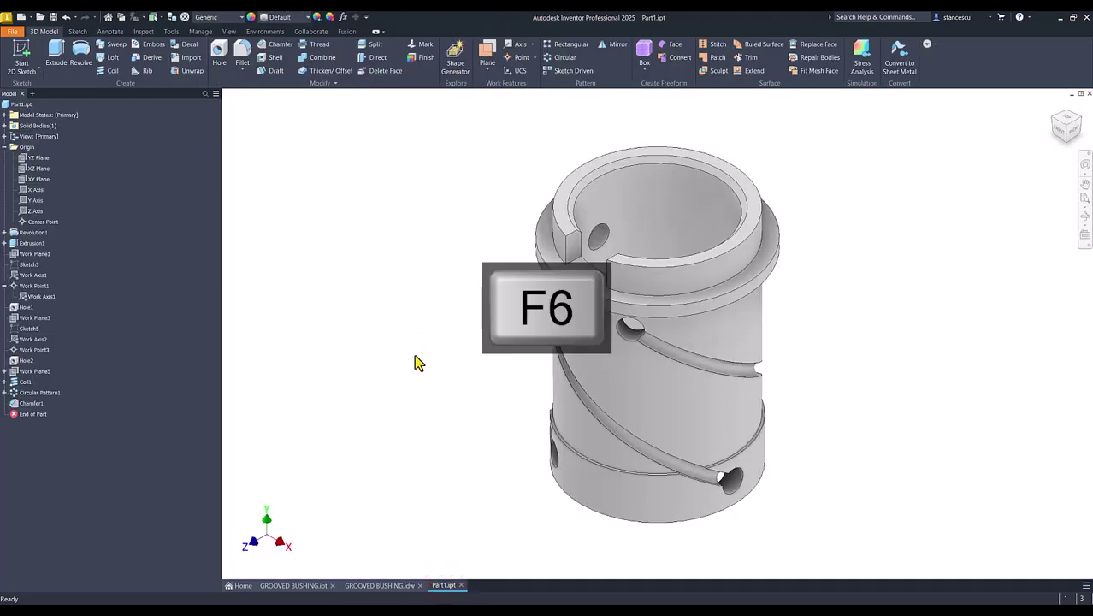
pyautogui.click(282, 590)
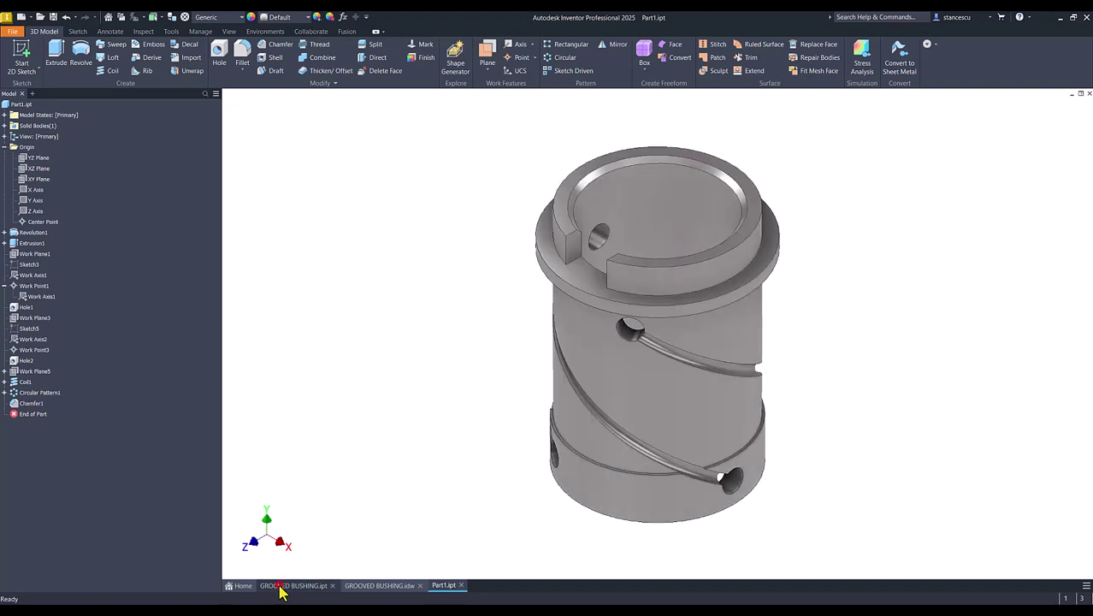
pyautogui.click(444, 588)
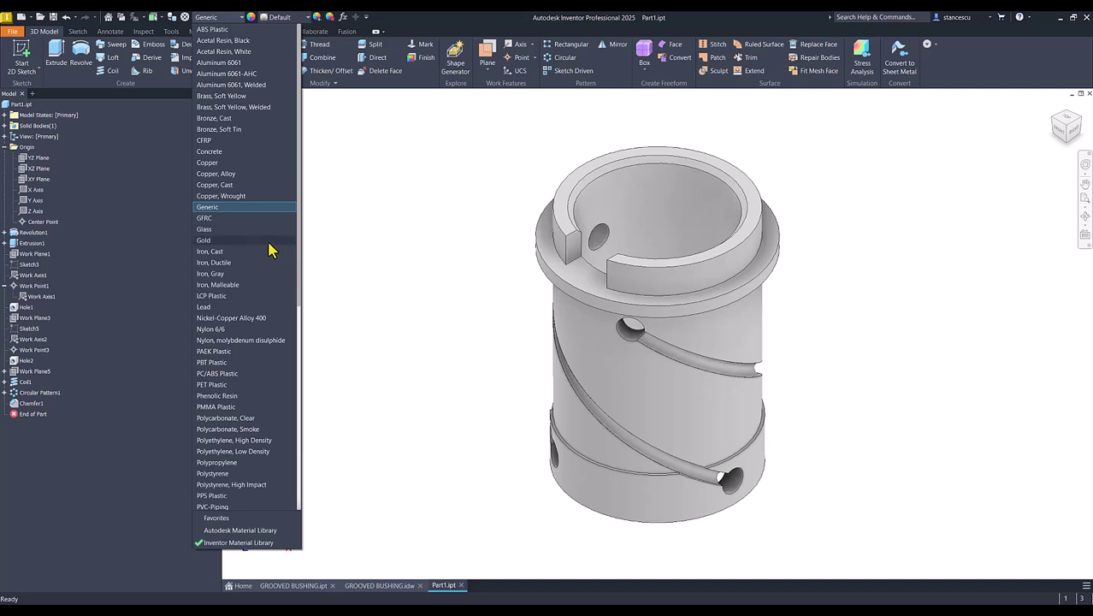
# Step: Set Part1's material to Stainless Steel, recheck the original, and collapse the Origin folder
pyautogui.scroll(-7, 269, 248)
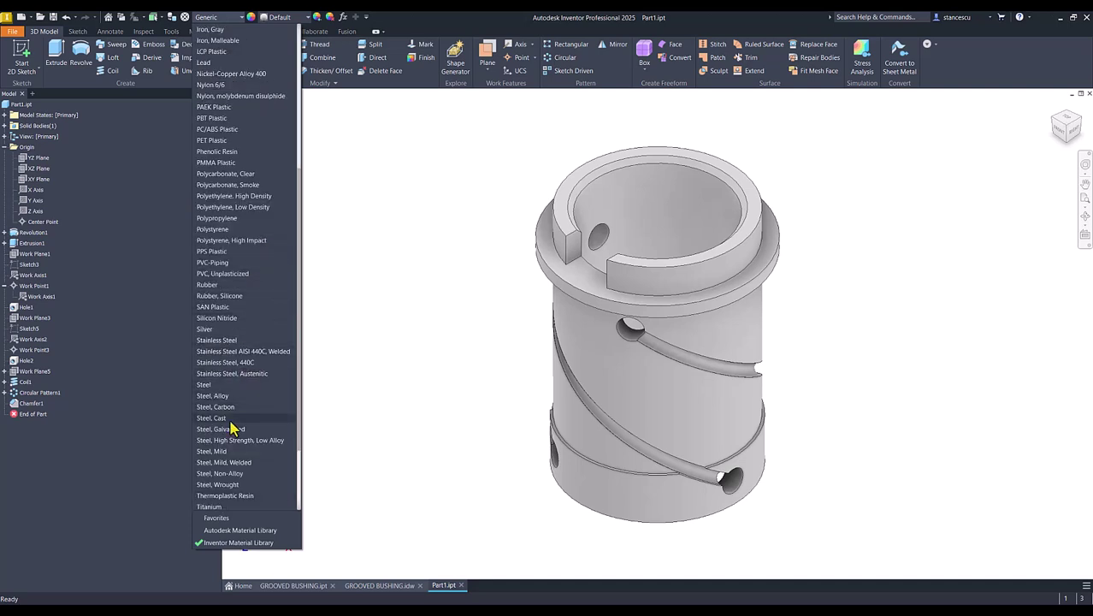
pyautogui.click(224, 341)
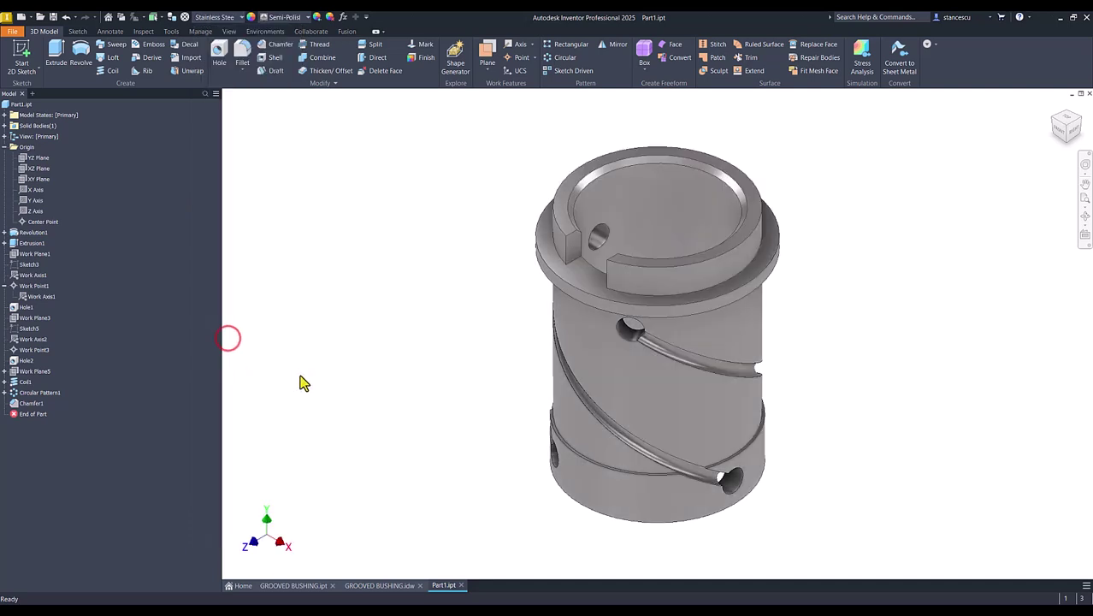
pyautogui.click(272, 587)
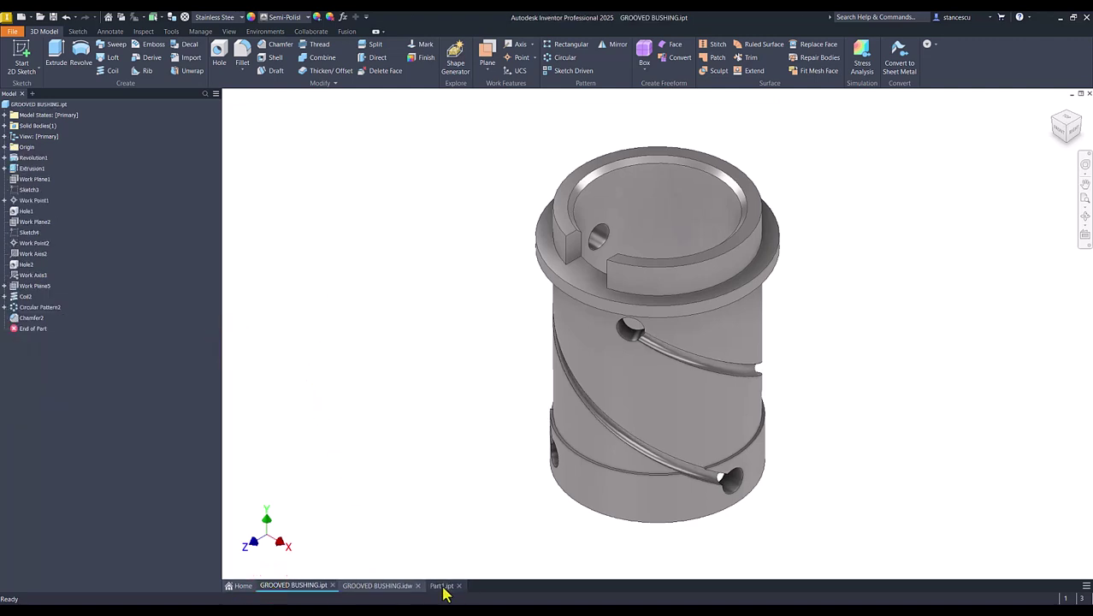
pyautogui.click(442, 585)
pyautogui.click(300, 586)
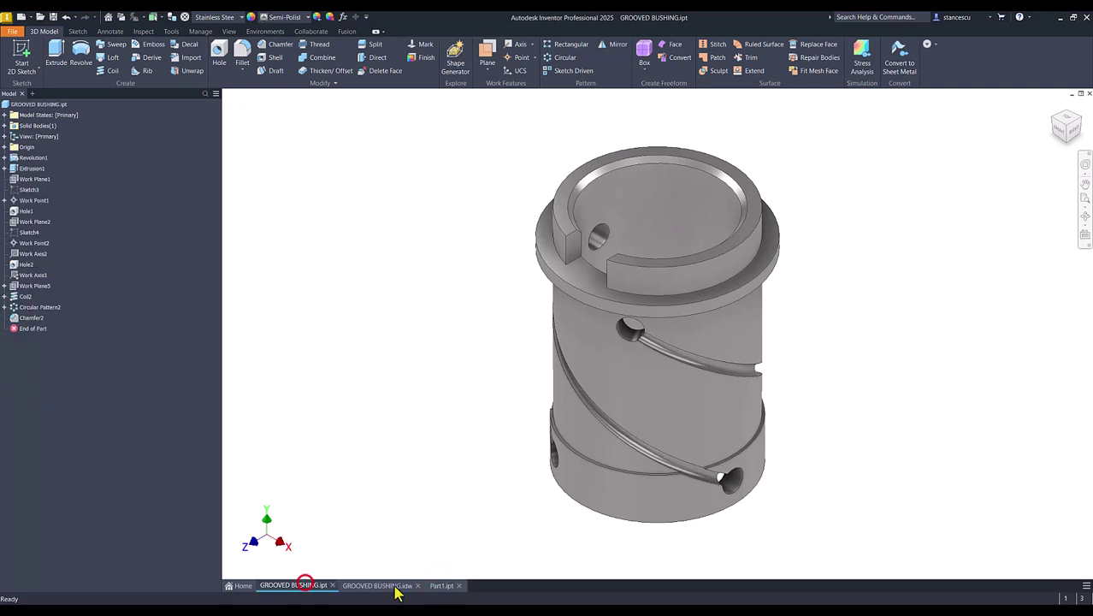
pyautogui.click(439, 585)
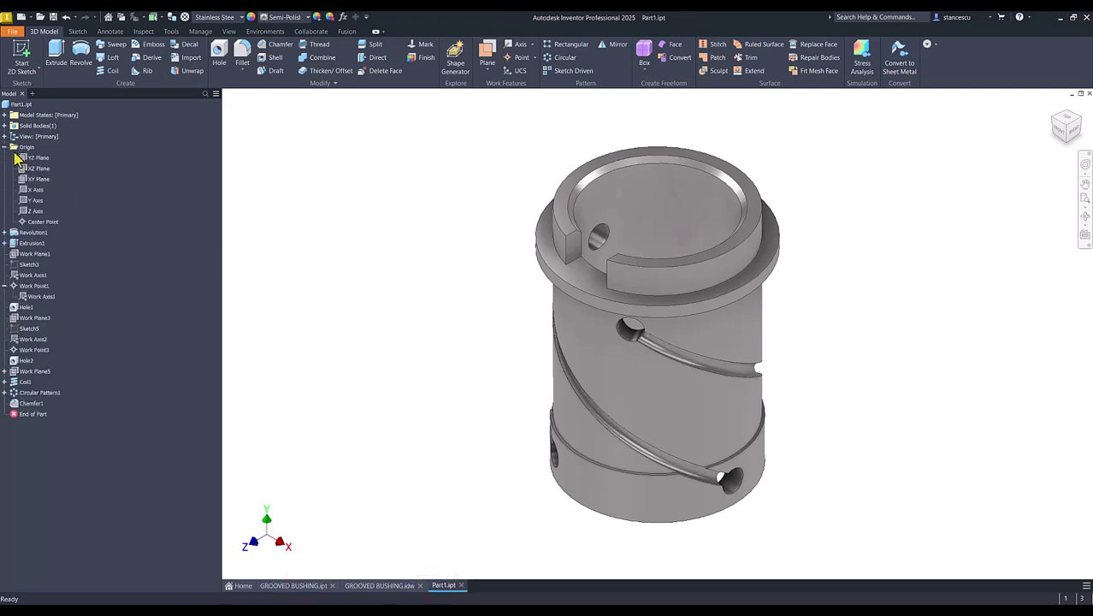
pyautogui.click(3, 147)
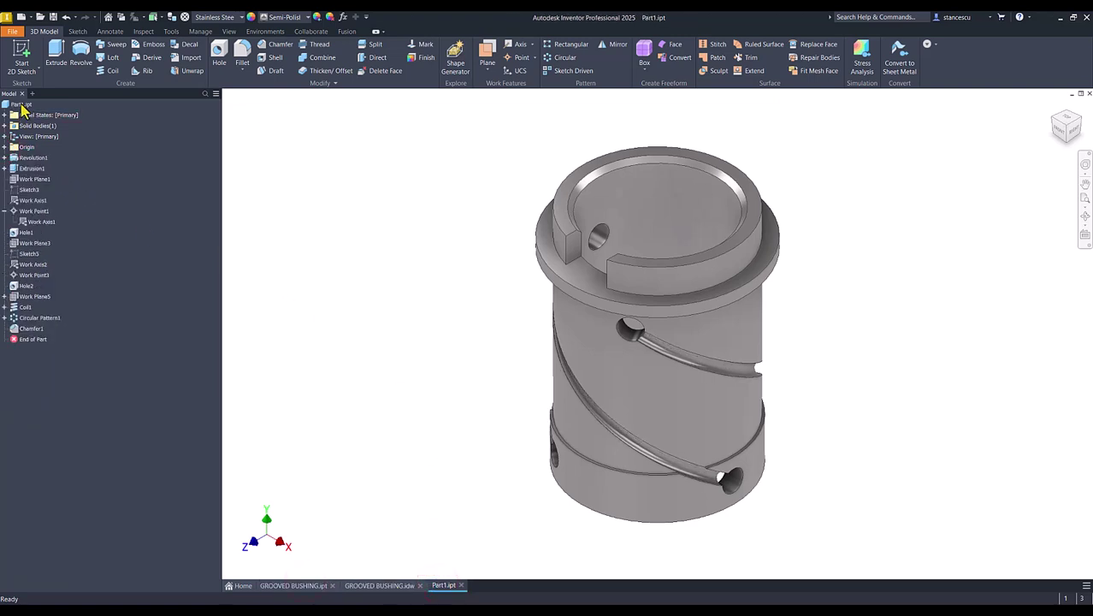
# Step: Update Part1's physical iProperties and copy its 155379,283 mm^3 volume value
pyautogui.rightClick(23, 105)
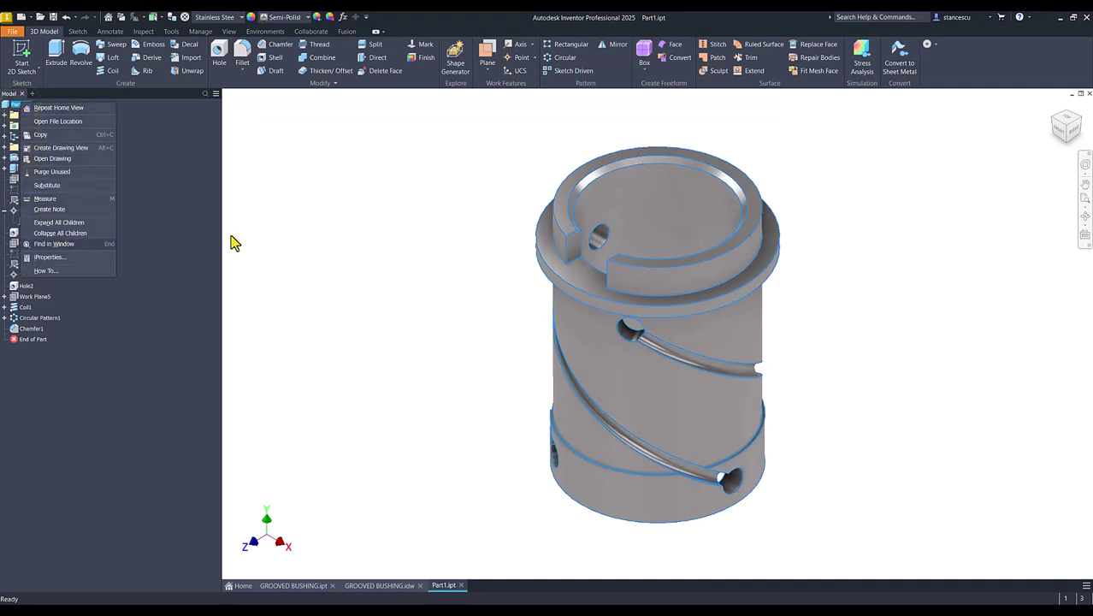
pyautogui.click(300, 222)
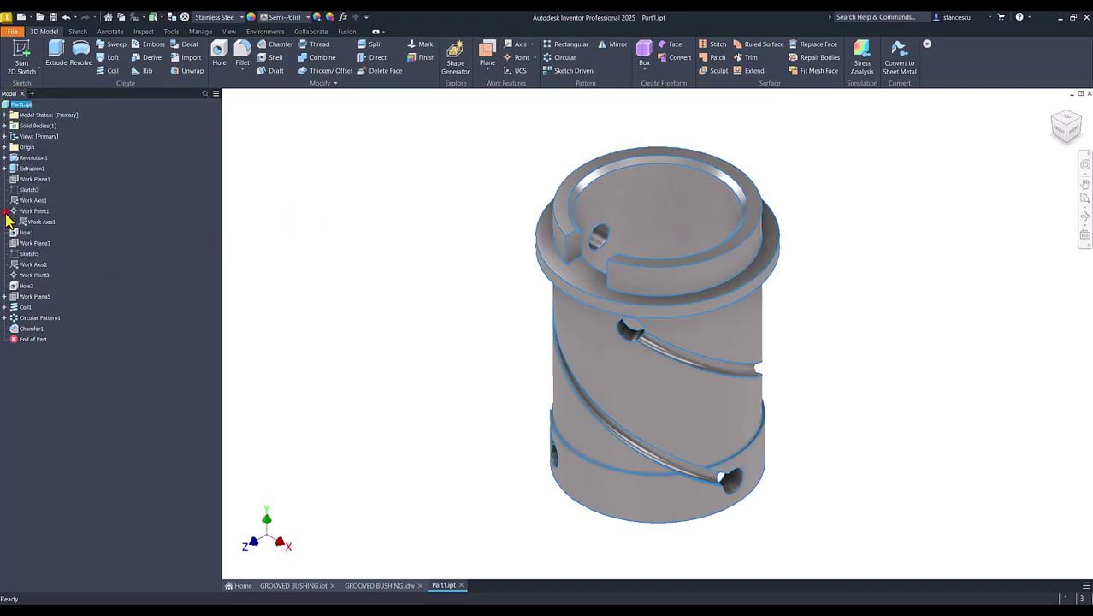
pyautogui.click(6, 212)
pyautogui.rightClick(22, 104)
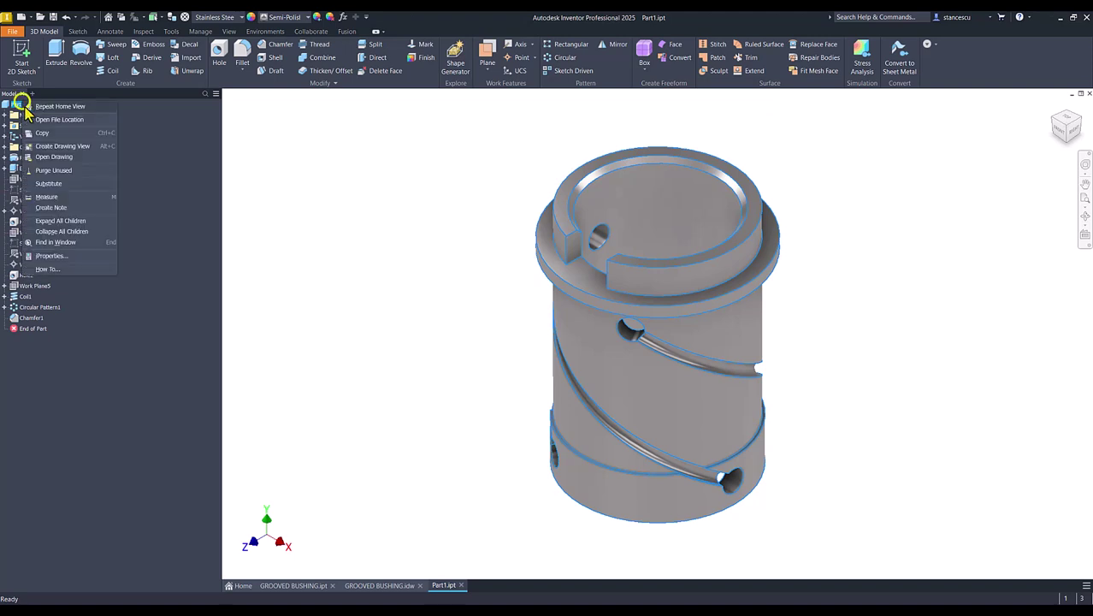
pyautogui.click(51, 253)
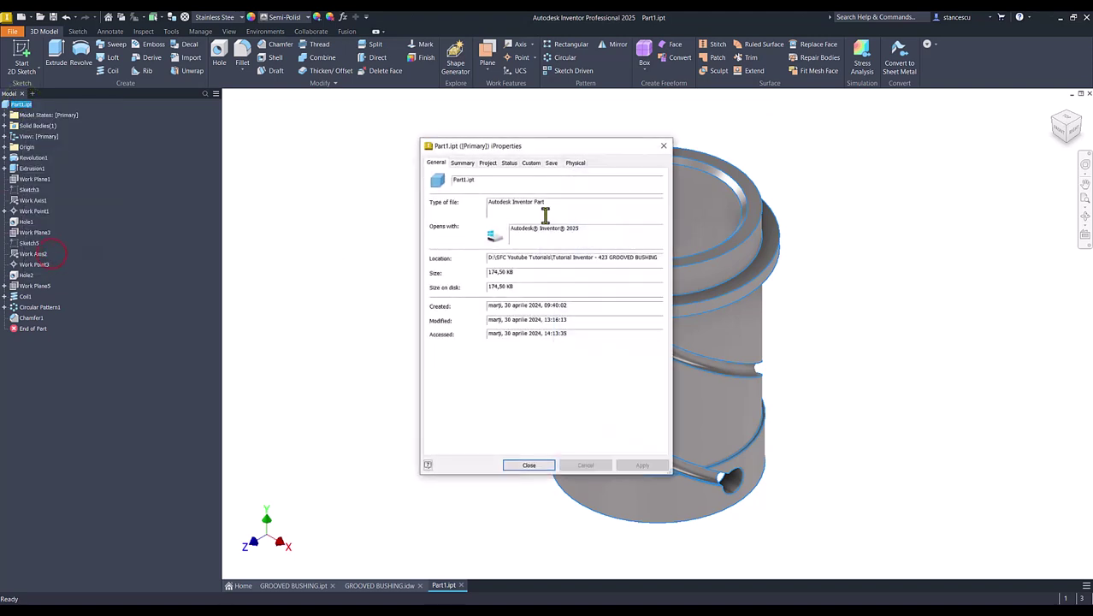
pyautogui.click(576, 163)
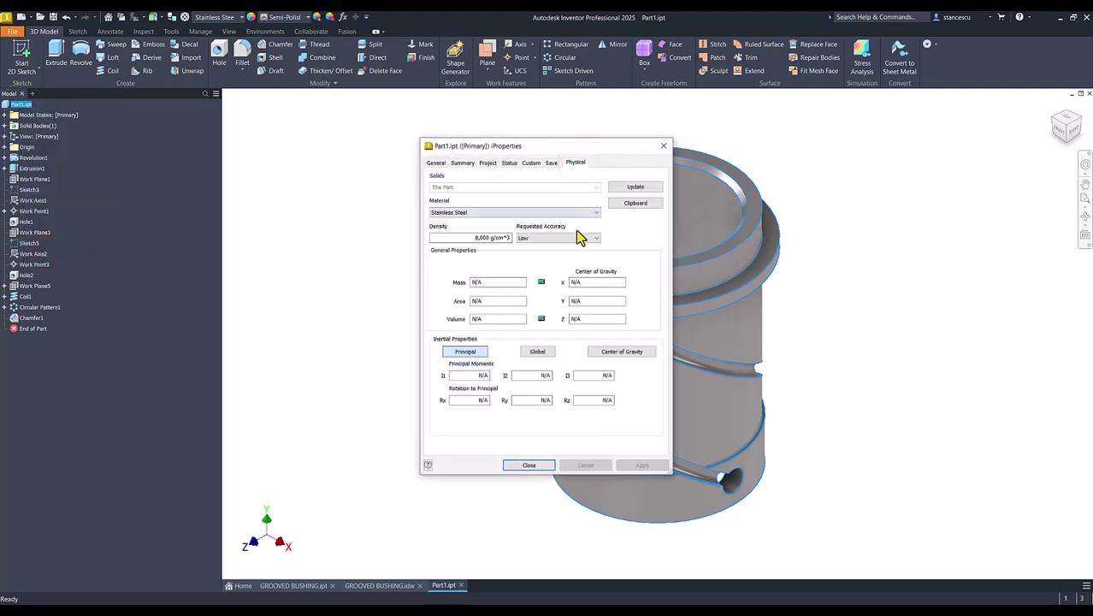
pyautogui.click(634, 187)
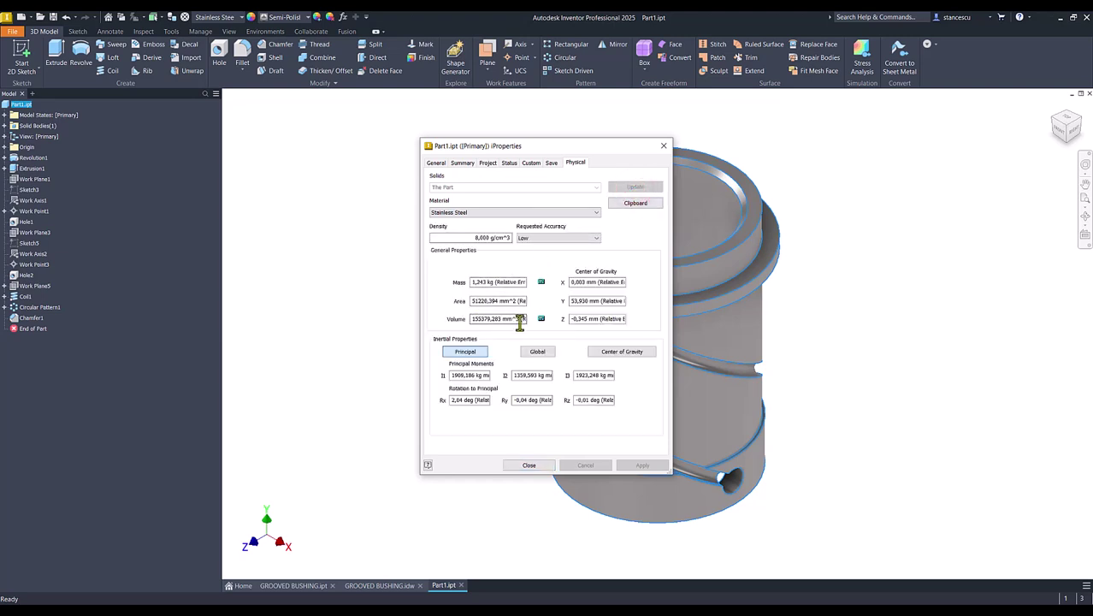
pyautogui.moveTo(518, 319); pyautogui.dragTo(344, 309)
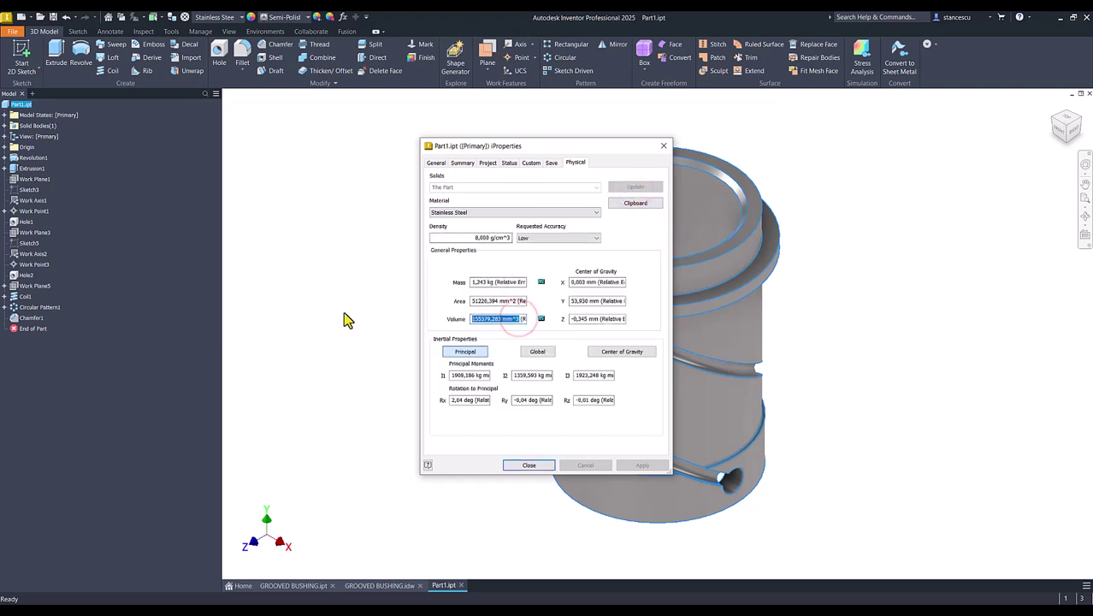
pyautogui.hotkey('ctrl', 'c')
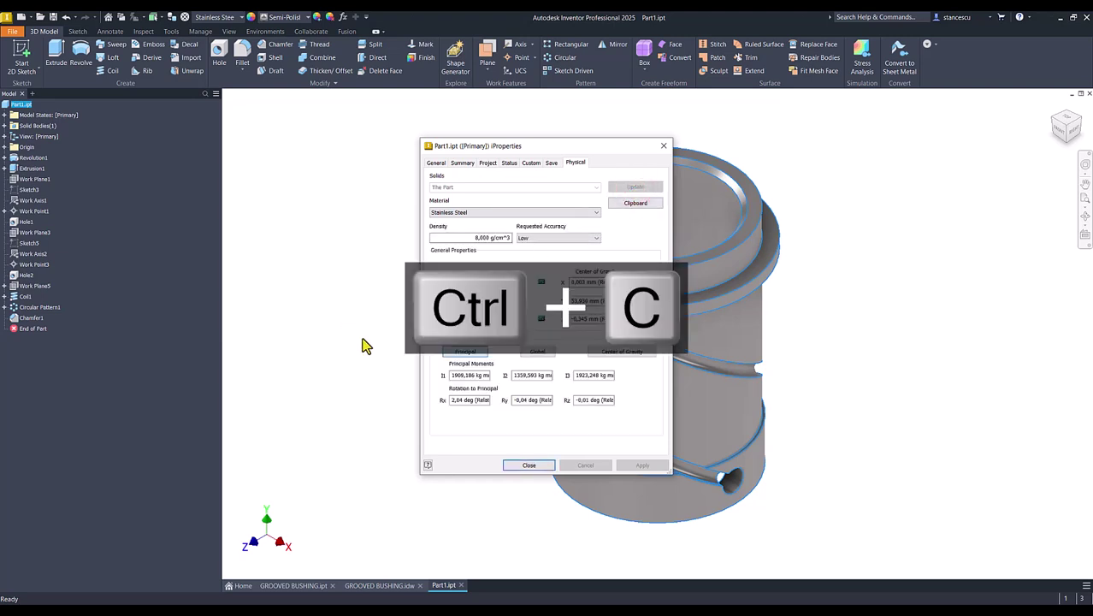
pyautogui.click(530, 464)
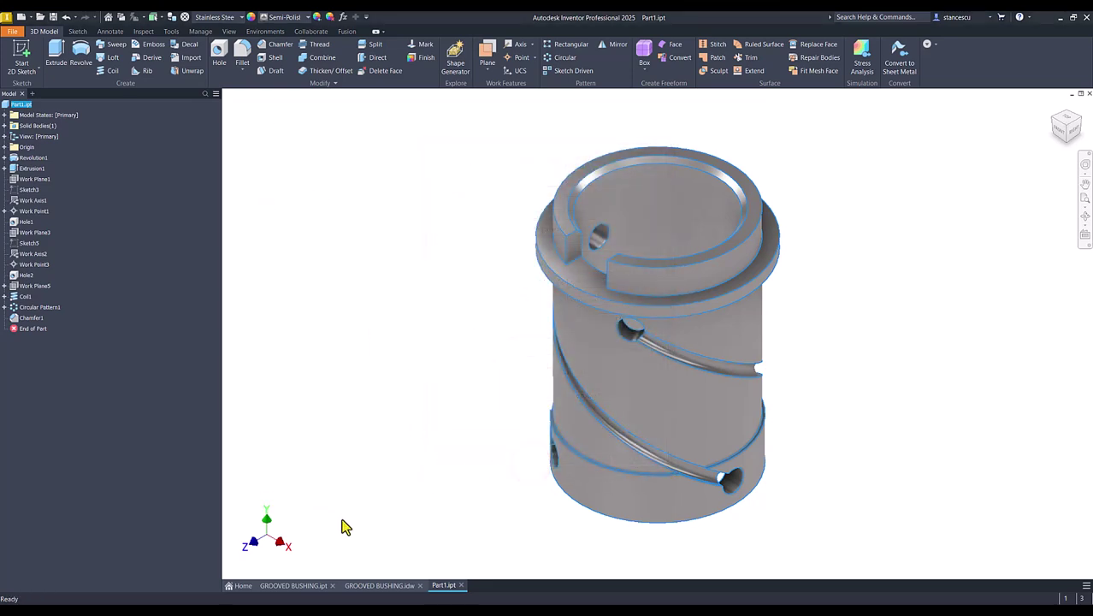
# Step: Replace the drawing note's old 155973,681 mm^3 volume with the pasted 155379,283 mm^3
pyautogui.click(379, 587)
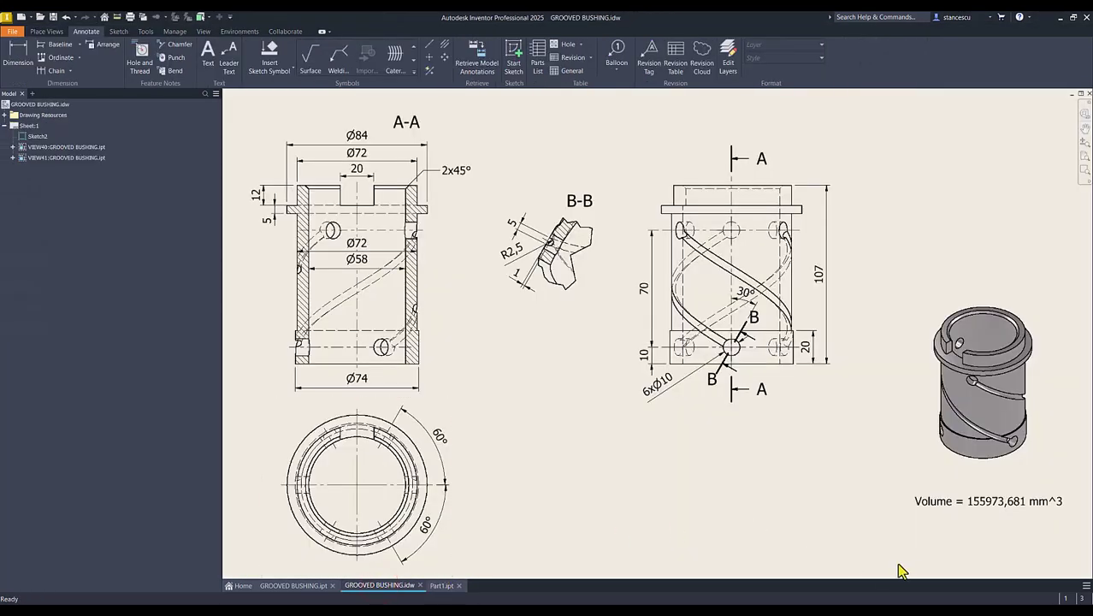
pyautogui.doubleClick(994, 499)
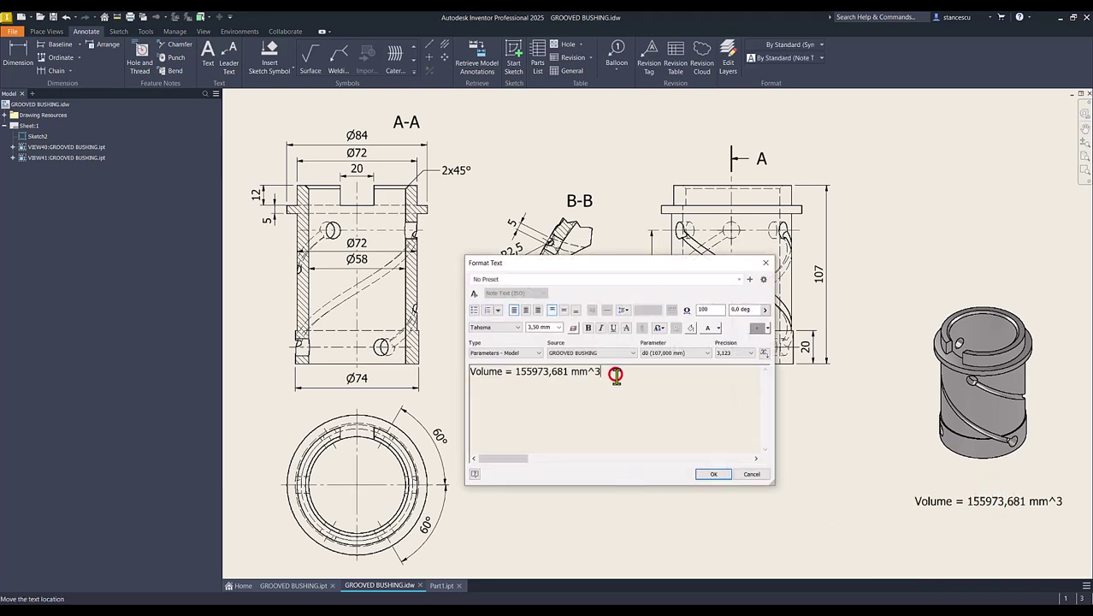
pyautogui.press('Return')
pyautogui.hotkey('ctrl', 'v')
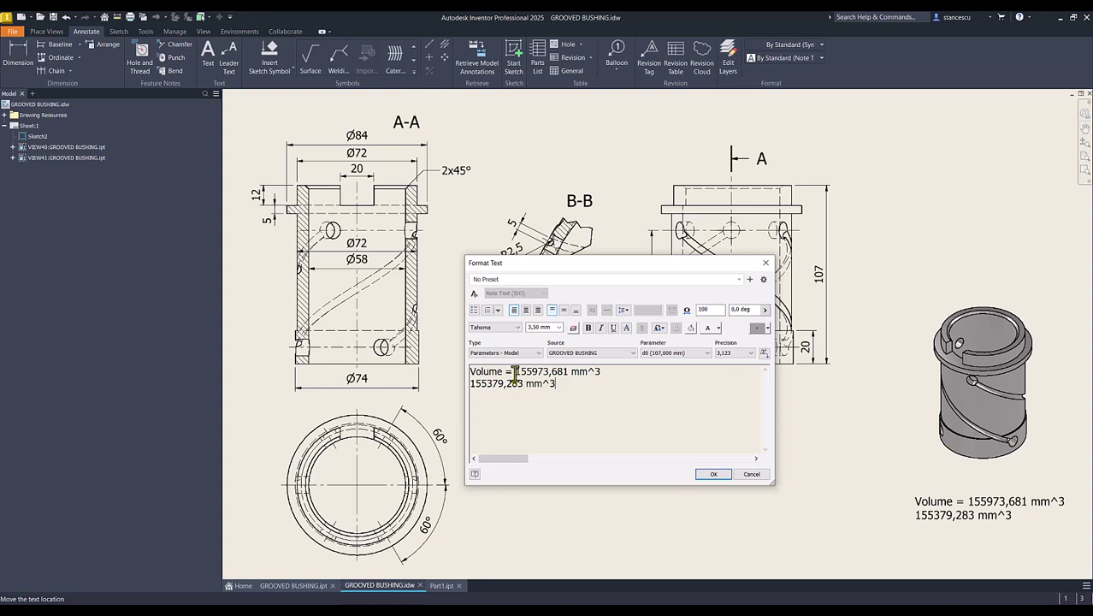
pyautogui.moveTo(514, 373); pyautogui.dragTo(645, 373)
pyautogui.press('Delete')
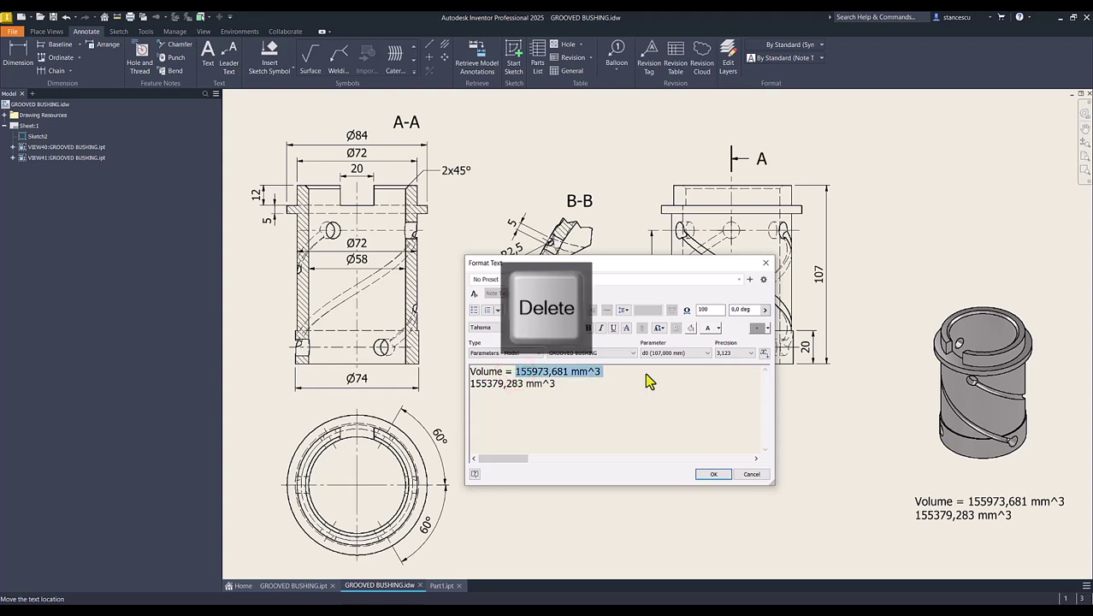
pyautogui.press('Delete')
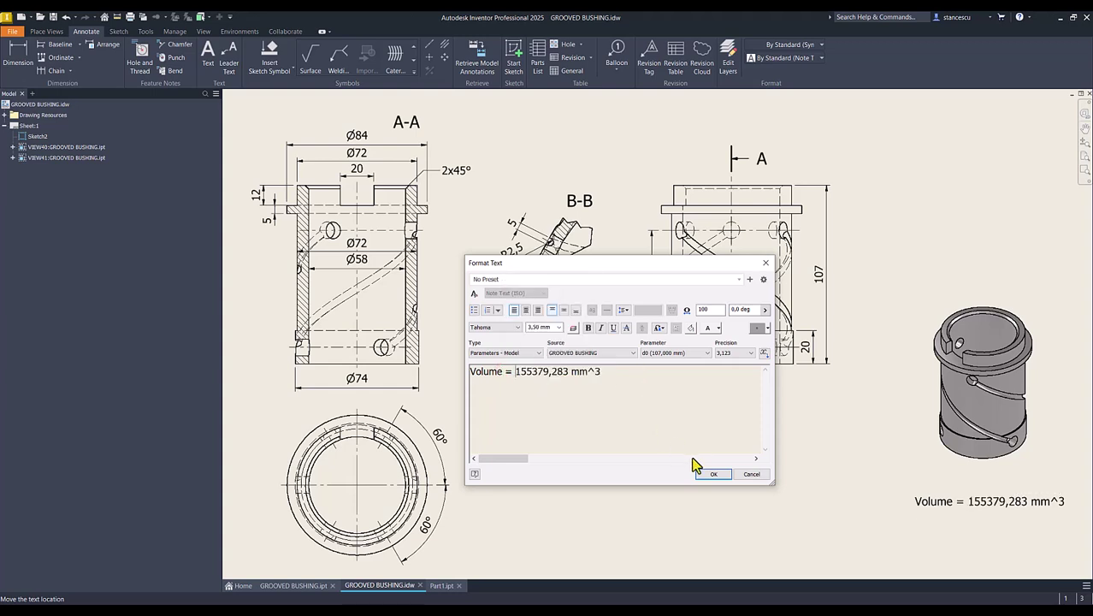
pyautogui.click(709, 474)
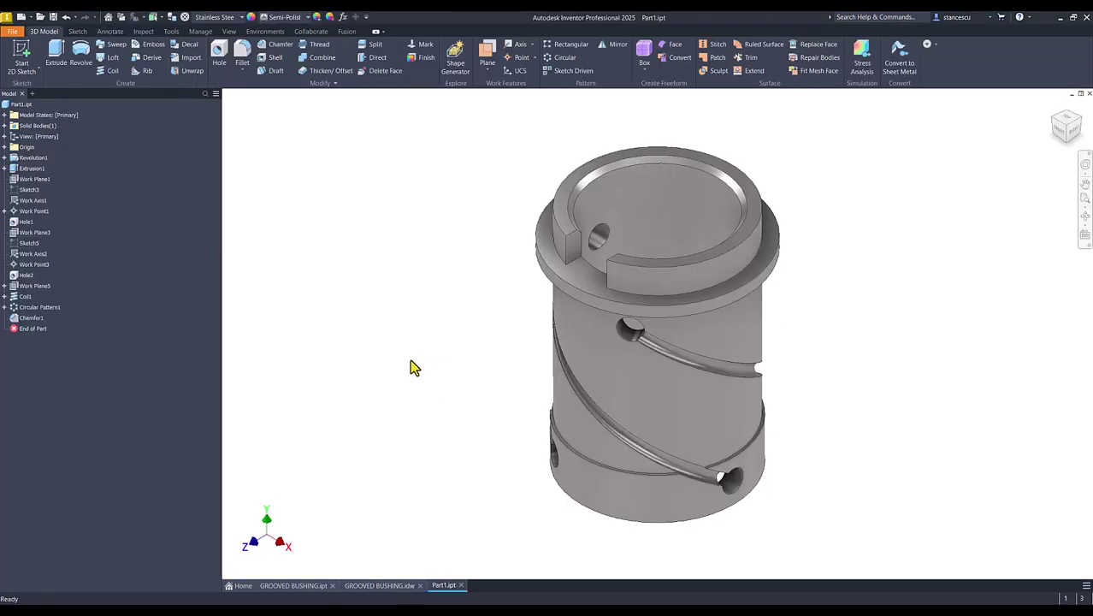